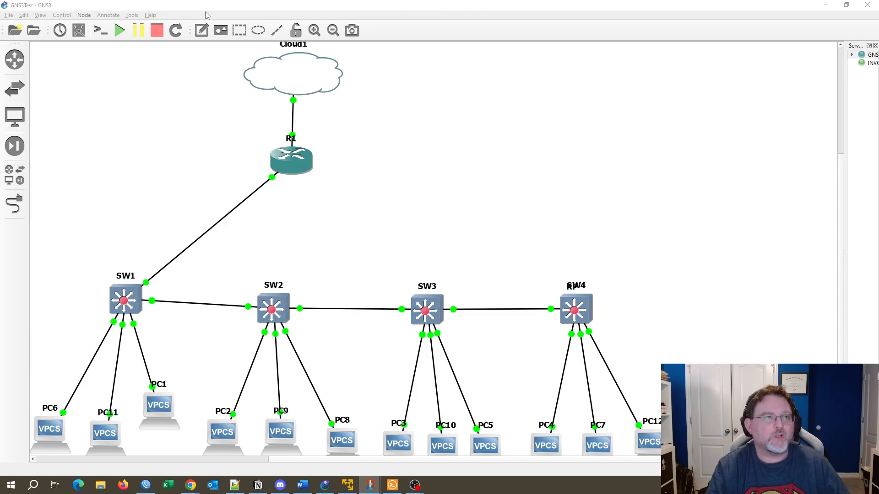
Separate the stray text label overlapping SW4's name, put the SW4 label back above its switch, and delete the stray label.
left_click(143, 107)
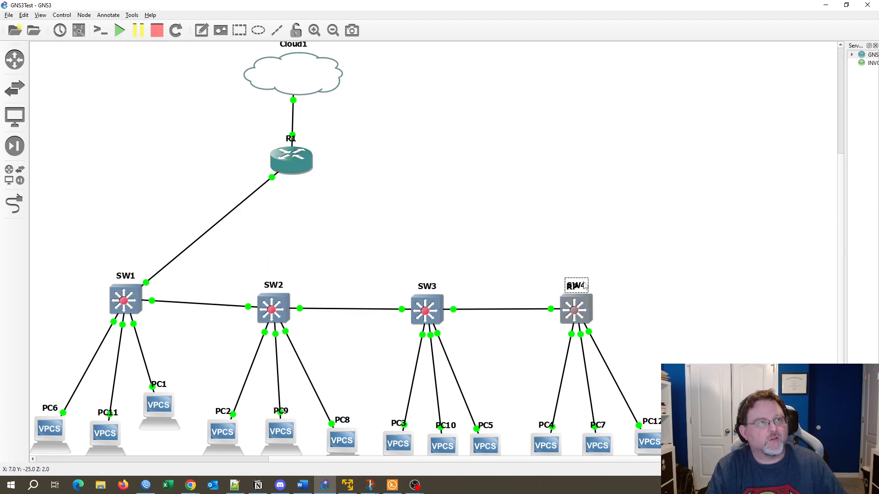
left_click_drag(584, 286, 652, 274)
left_click_drag(574, 288, 730, 173)
left_click_drag(646, 276, 578, 284)
left_click_drag(724, 163, 748, 96)
key("Delete")
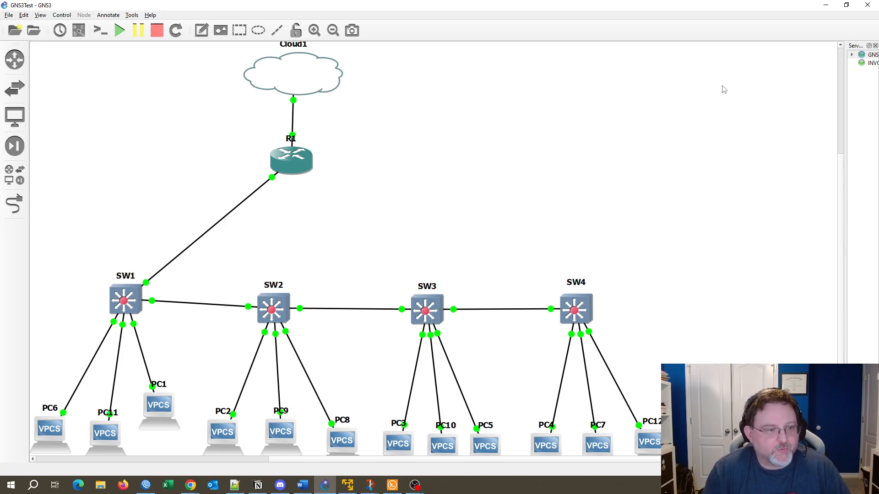
Link SW4's ether24 port to router R1.
left_click(116, 300)
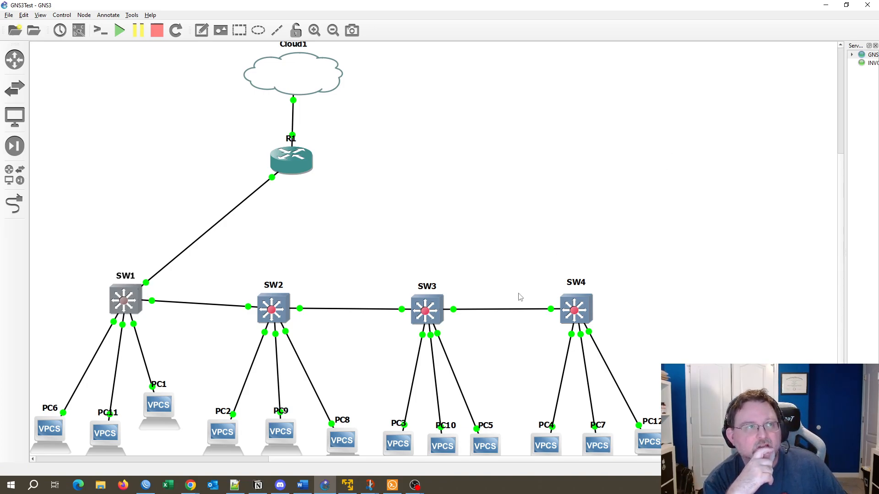
mouse_move(118, 306)
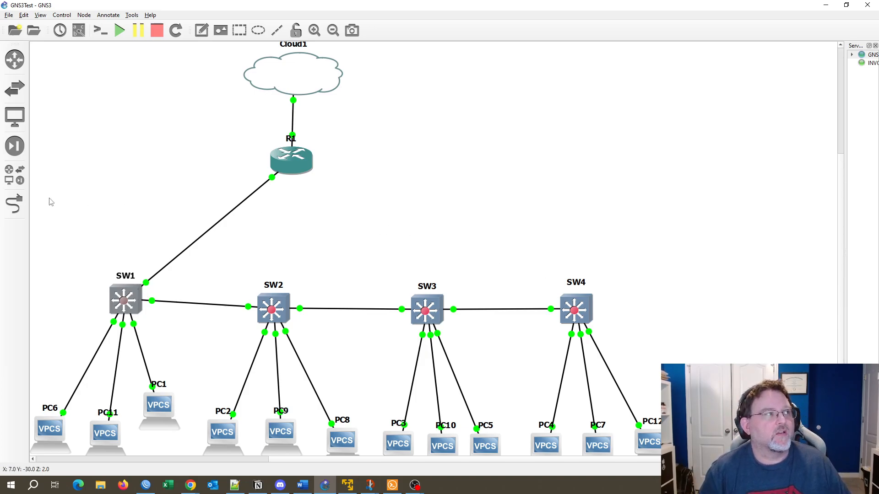
left_click(14, 205)
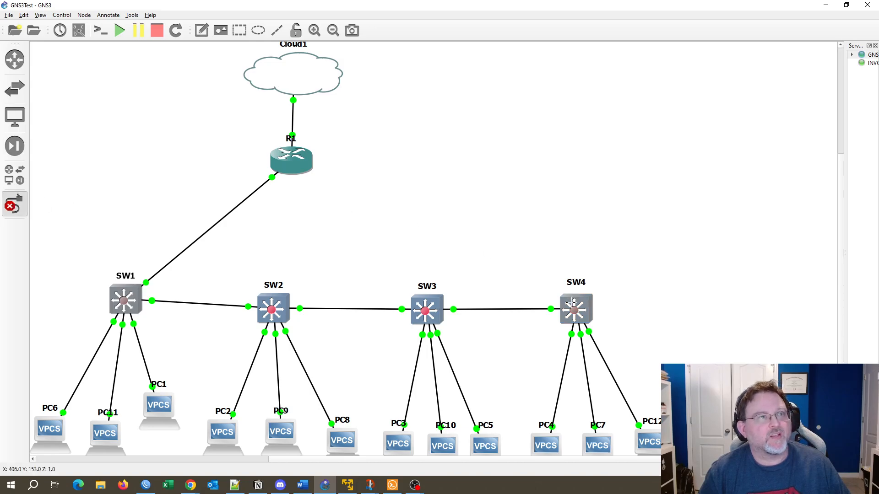
left_click(573, 304)
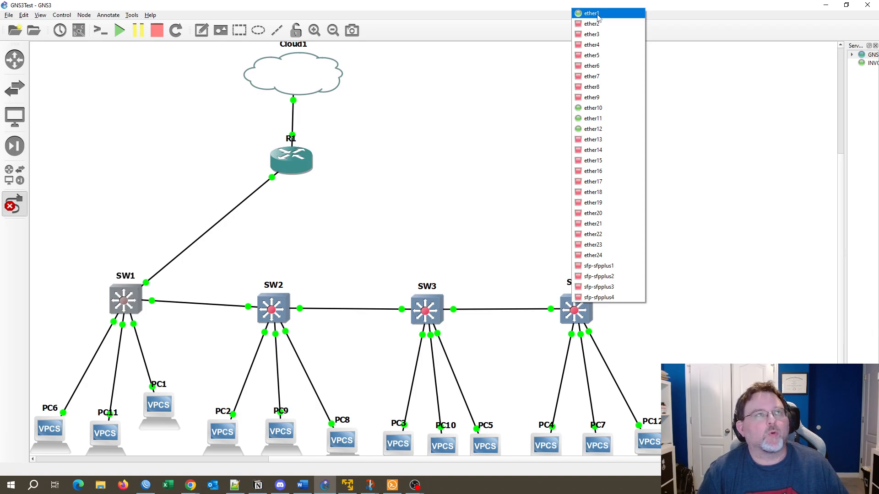
left_click(592, 255)
left_click(291, 160)
left_click(327, 188)
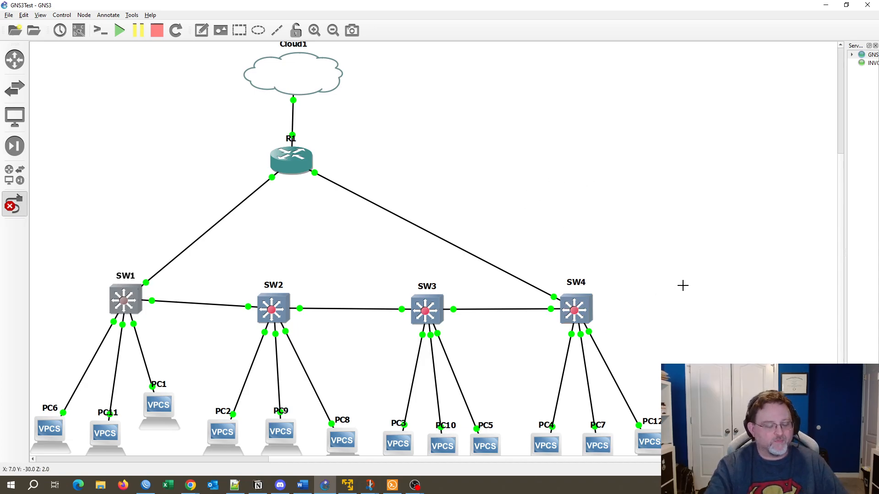
key("Escape")
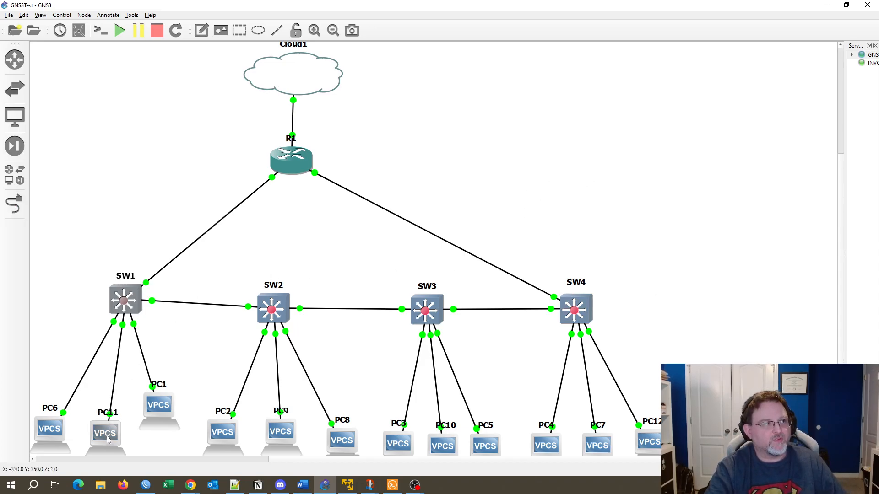
Reposition PC11 and PC1 beneath SW1, raising PC11 and shifting PC1 slightly outward.
left_click_drag(106, 436, 103, 405)
mouse_move(161, 407)
left_mouse_down()
mouse_move(176, 391)
mouse_move(170, 408)
left_mouse_up()
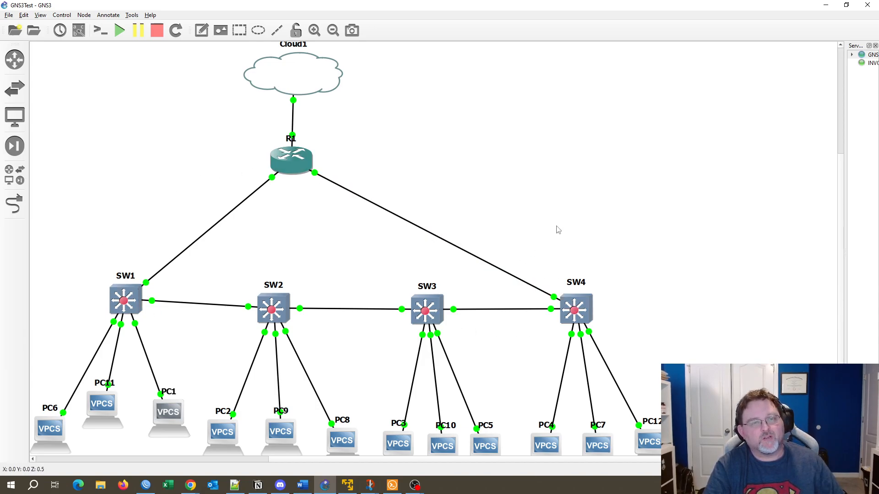
Delete the link between R1 and SW4.
left_click(431, 233)
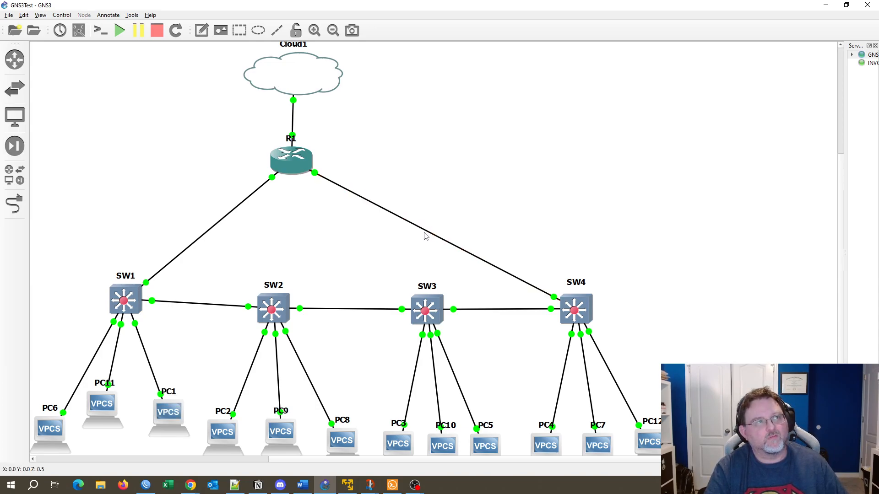
key("Delete")
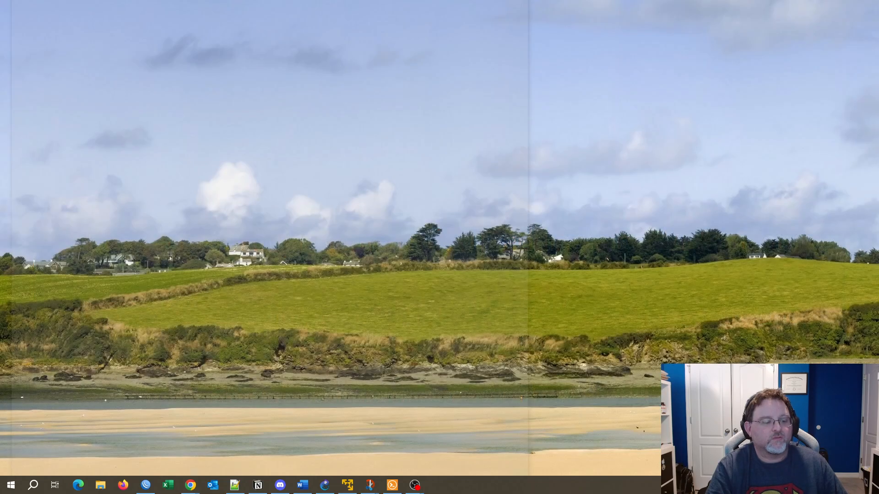
Switch to Snip & Sketch and view the spanning-tree port Roles slide in a maximized window.
key("super+d")
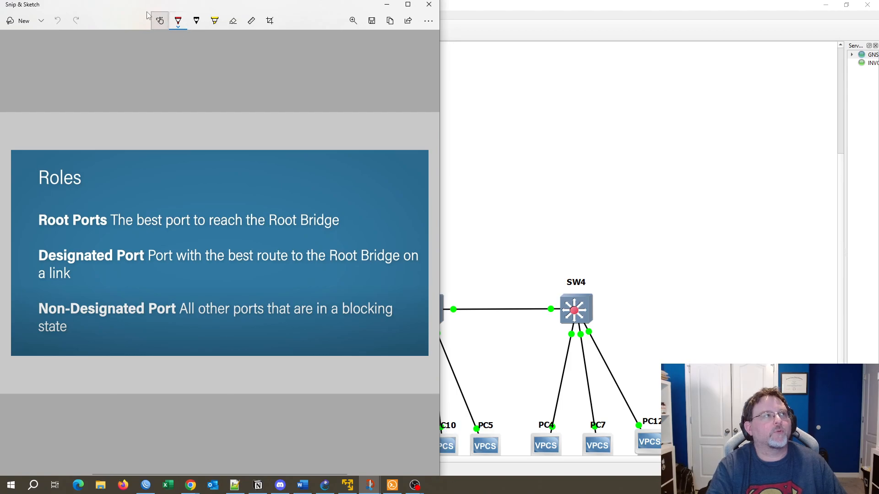
double_click(132, 9)
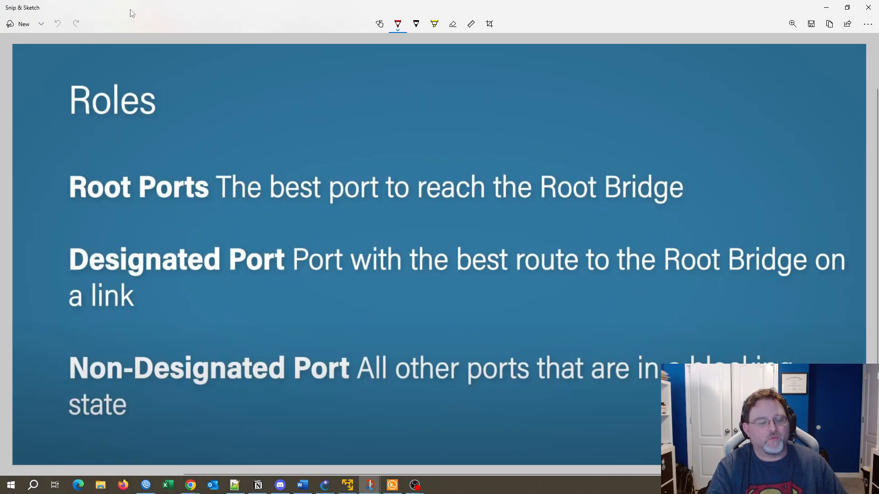
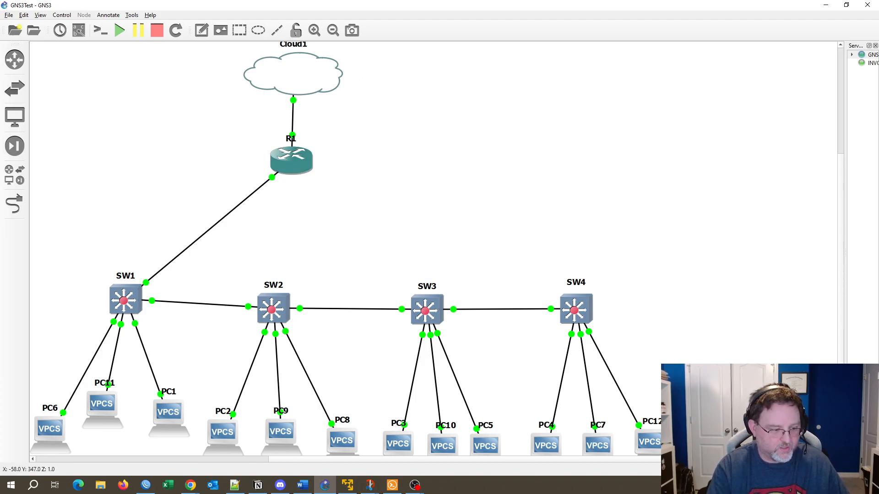
Switch to WinBox, refresh the neighbor list and connect to R1 at 10.69.51.122.
key("alt+Tab")
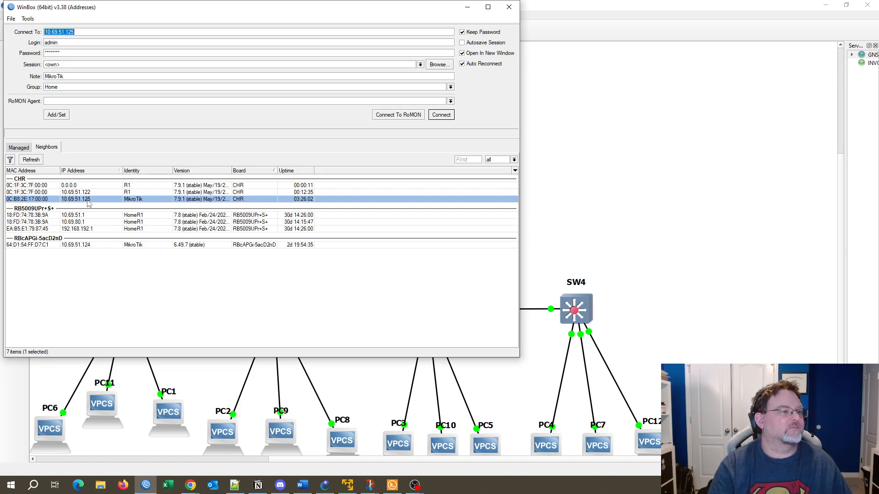
left_click(108, 192)
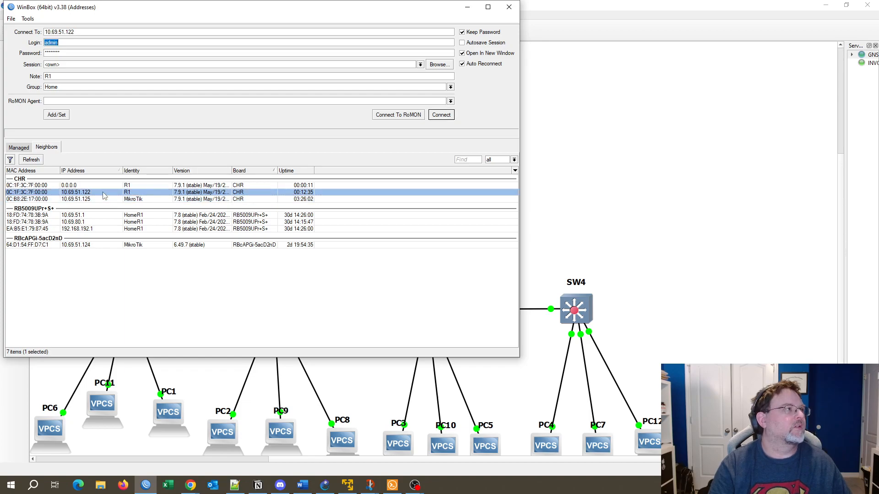
left_click(39, 159)
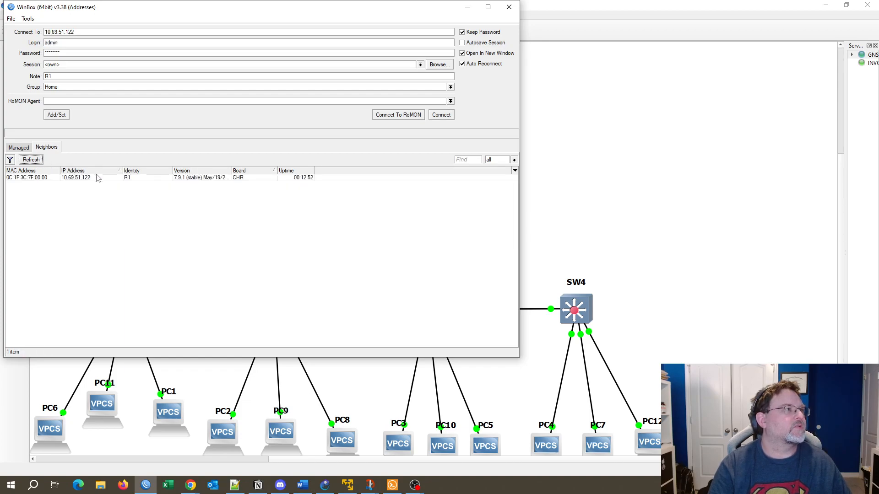
left_click(111, 180)
left_click(441, 114)
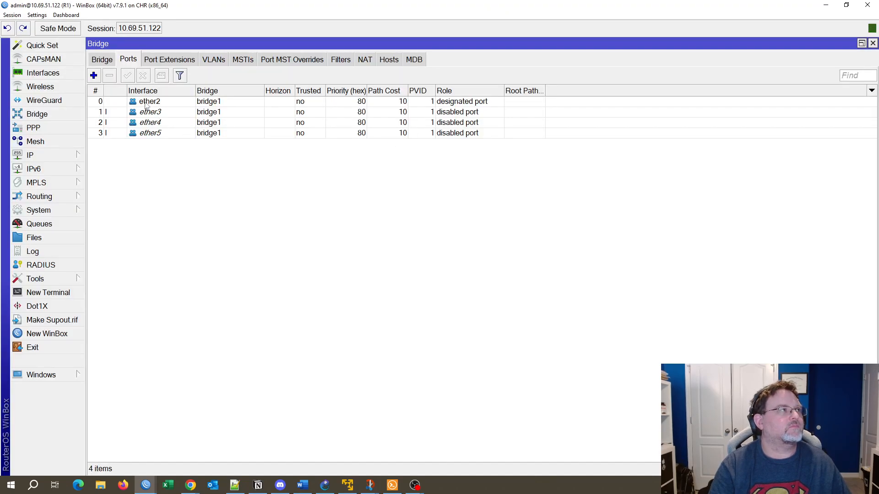
Set R1's bridge1 to RSTP protocol mode with priority 8000 hex and apply the changes.
left_click(105, 63)
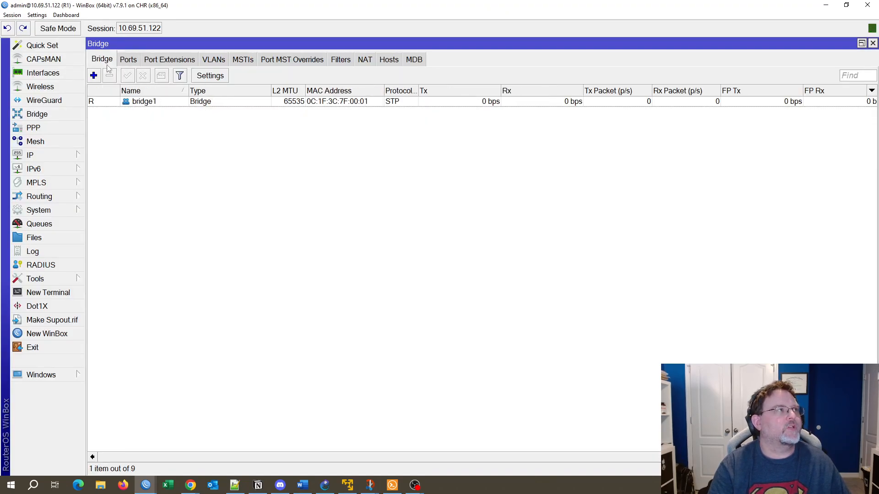
double_click(154, 102)
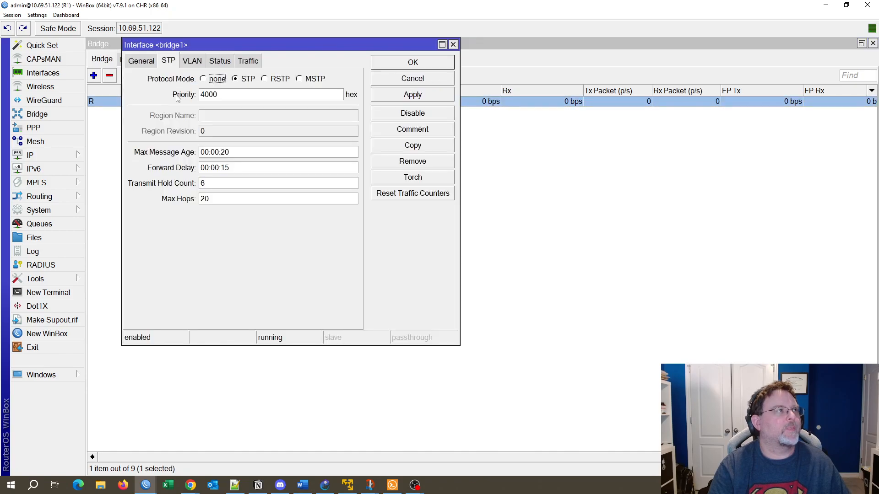
left_click(238, 79)
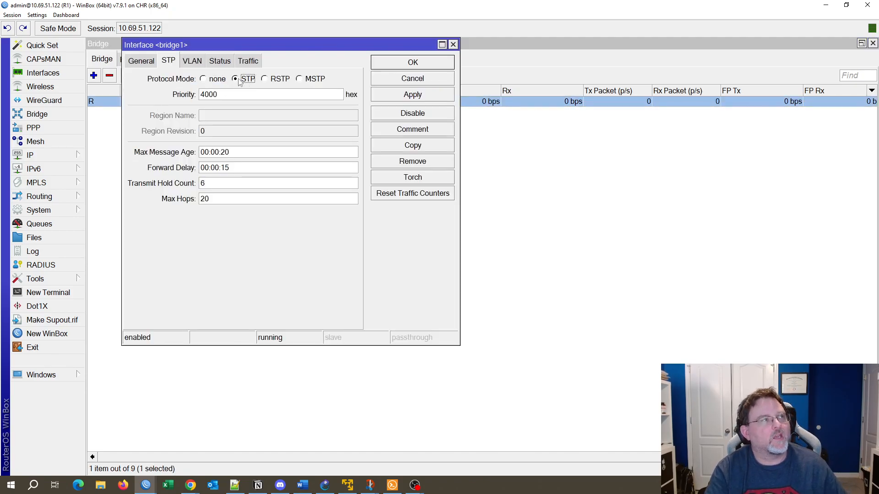
left_click(264, 79)
key("Tab")
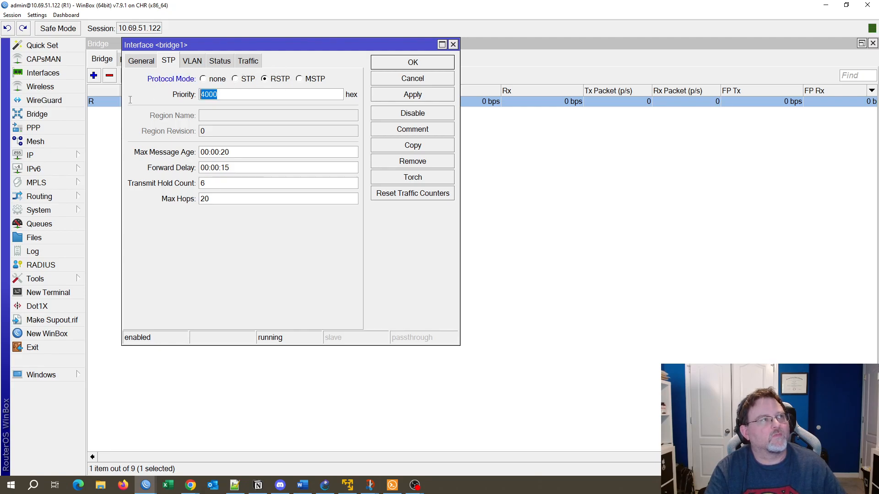
type("8000")
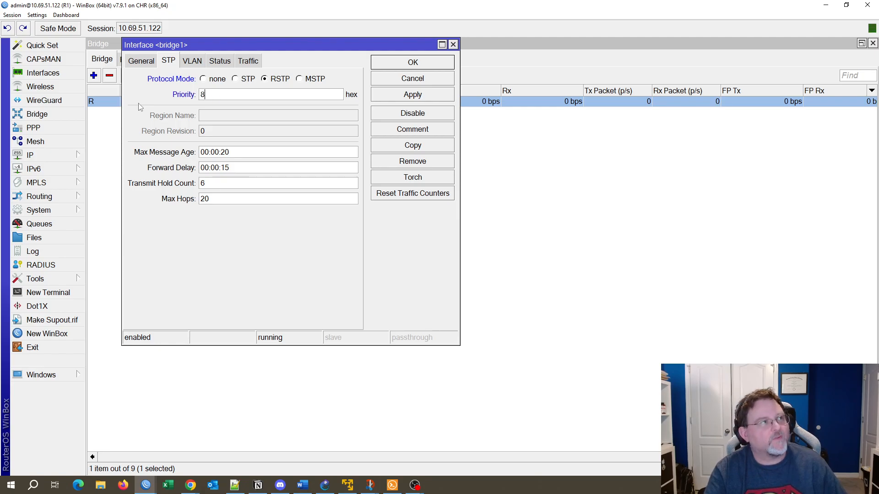
left_click(397, 98)
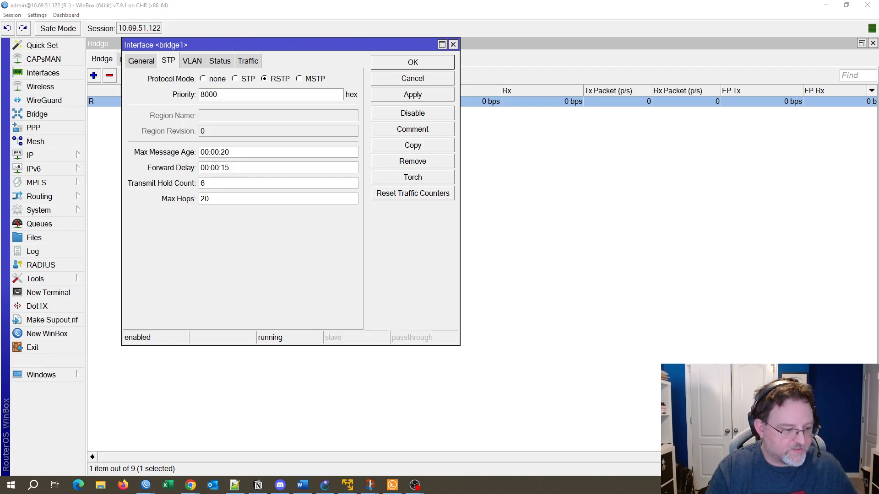
Switch to the WinBox loader, pick R1 at 10.69.51.122 from the neighbors and try to connect to RoMON through it.
key("alt+Tab")
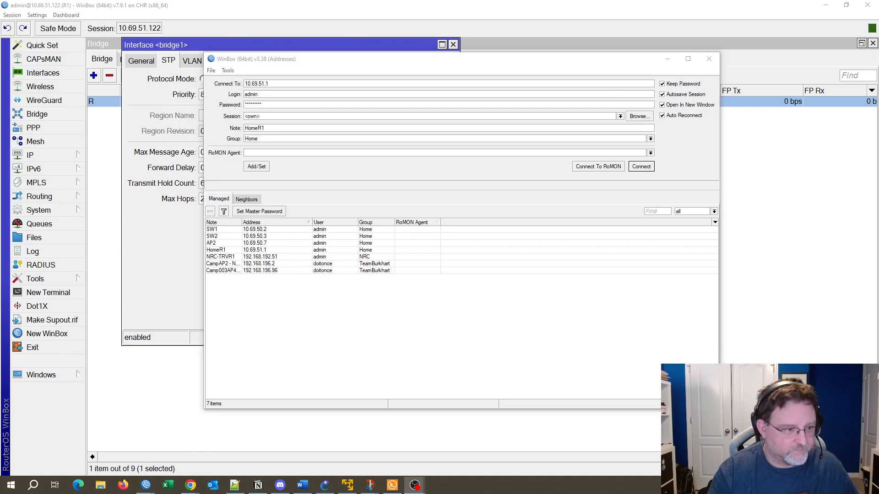
left_click(389, 179)
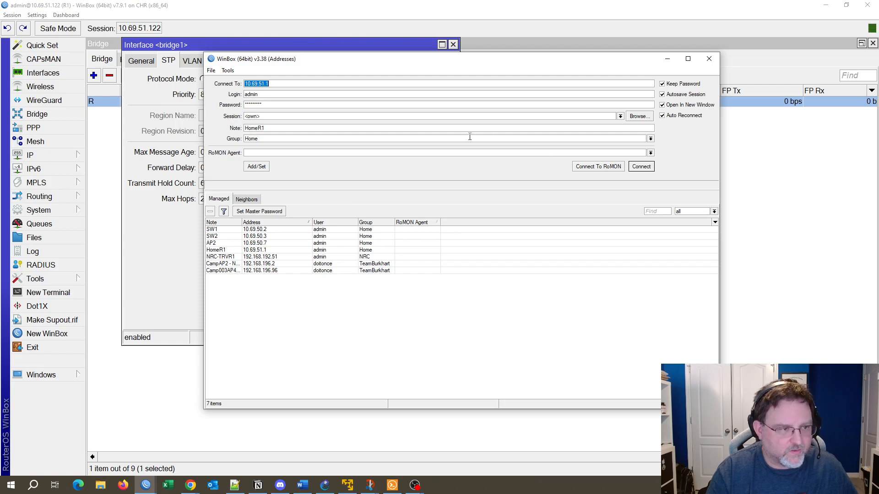
left_click(247, 199)
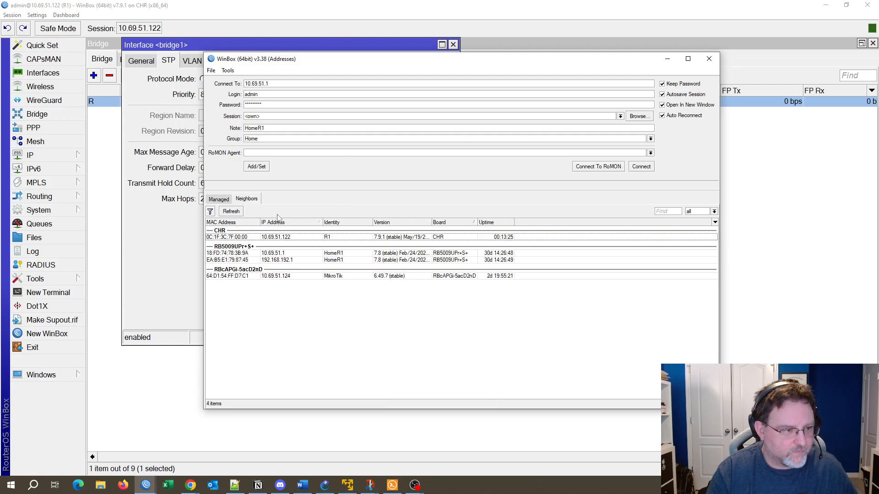
left_click(293, 237)
left_click(606, 169)
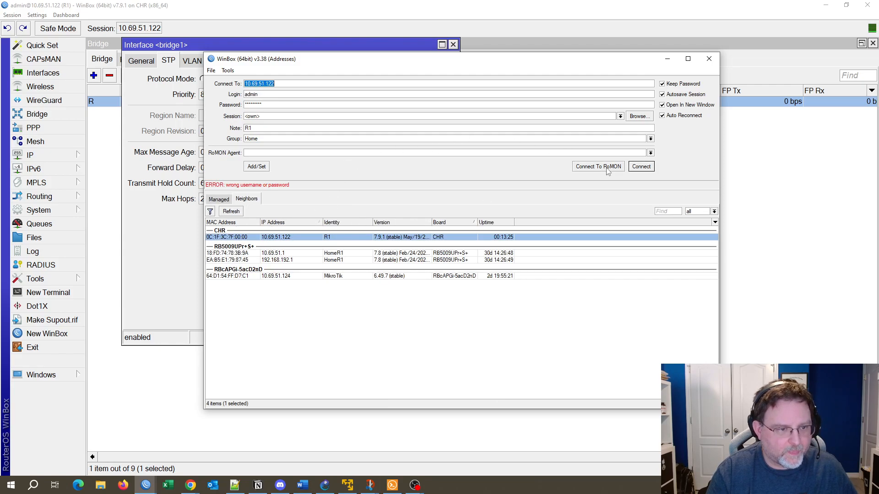
Enter the account password for R1 at 10.69.51.122 and connect to RoMON through it.
key("Tab")
key("Tab")
left_click(279, 237)
key("Tab")
key("Tab")
type("********")
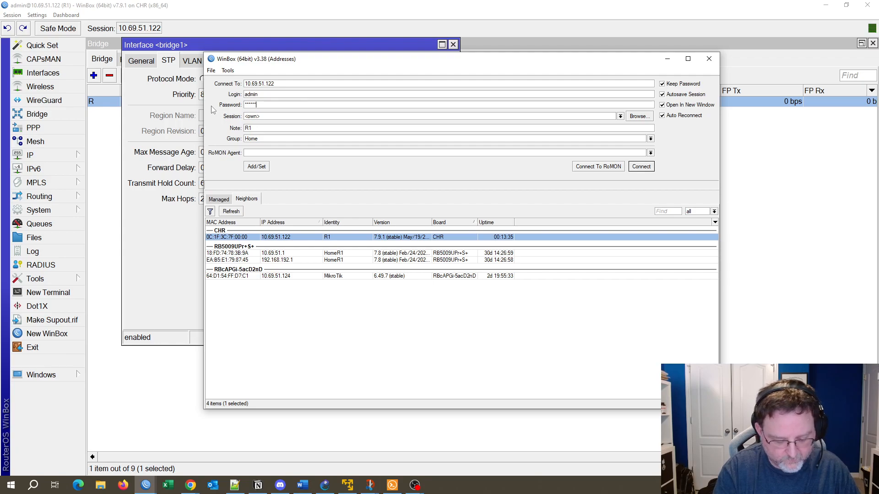
left_click(591, 167)
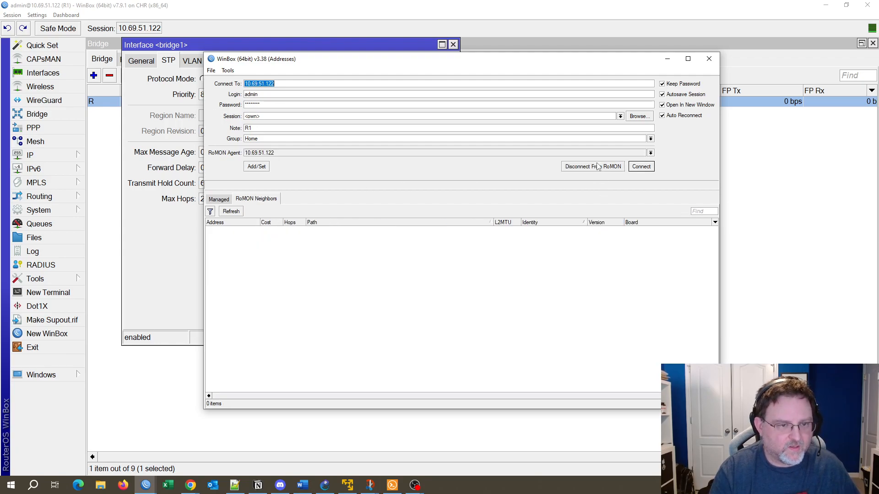
Open WinBox sessions to the four switches, SW1 through SW4, from the RoMON neighbors and close the loader.
double_click(395, 235)
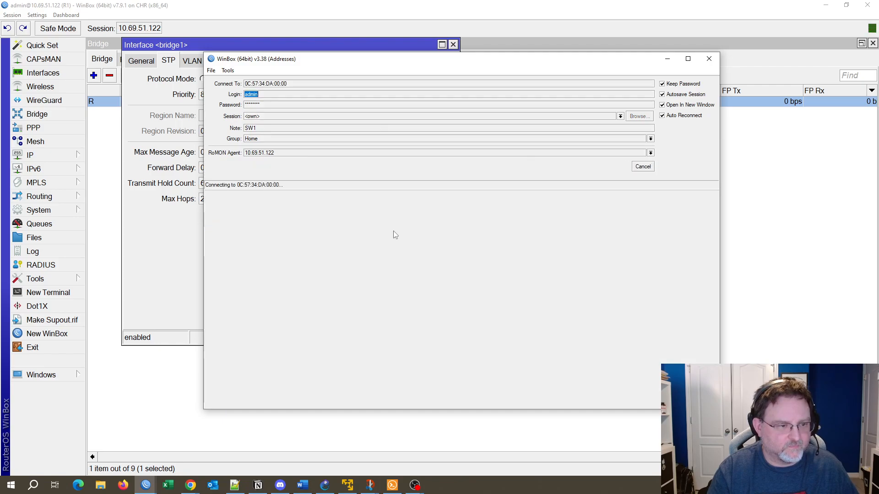
left_click(561, 235)
double_click(561, 236)
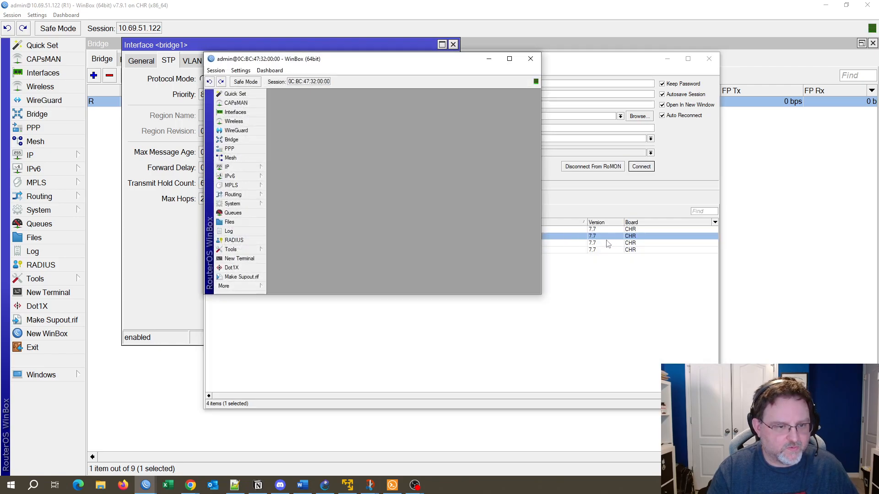
left_click(602, 245)
left_click(614, 249)
double_click(613, 248)
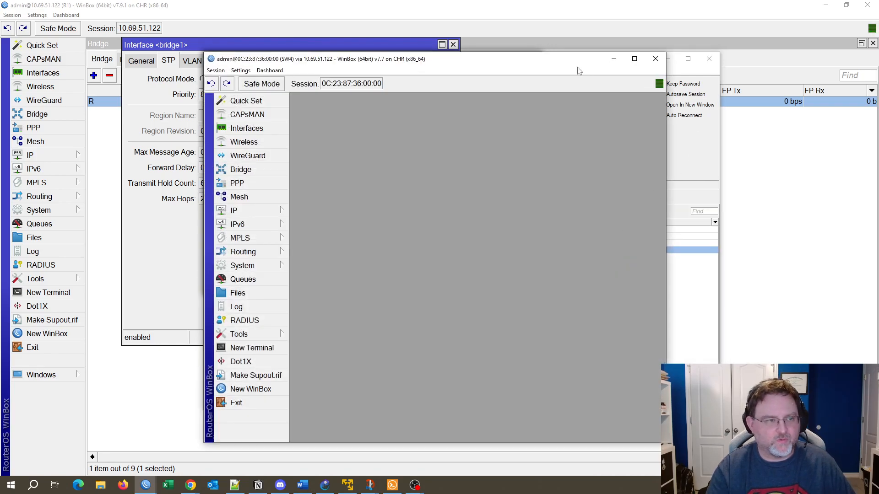
left_click(709, 58)
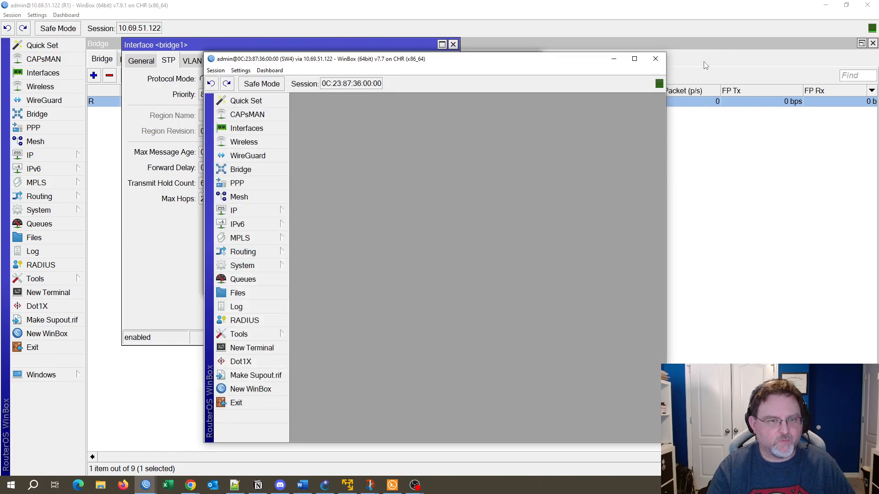
Check the STP protocol mode and priority of bridge1 on SW4, and minimize its session.
left_click(237, 183)
left_click(238, 170)
double_click(321, 158)
key("Tab")
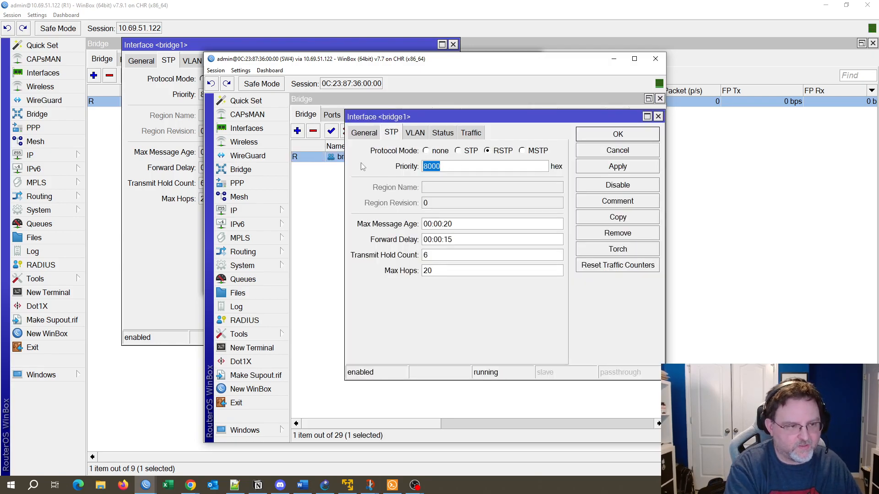
key("Escape")
left_click(614, 59)
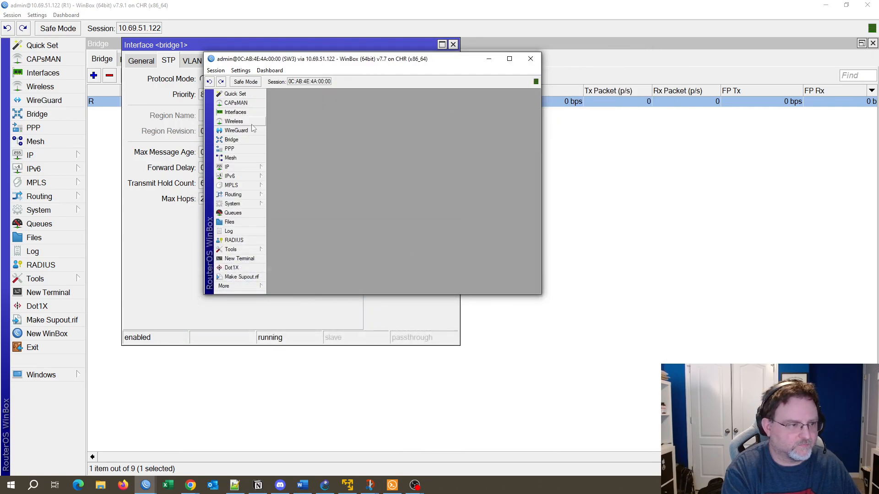
Check the STP protocol mode and priority of bridge1 on SW3, and minimize its session.
left_click(232, 140)
double_click(308, 153)
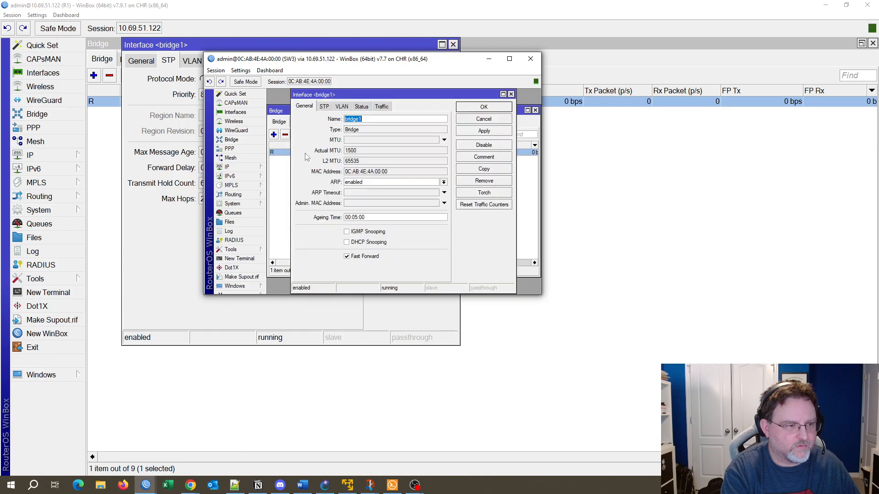
left_click(324, 107)
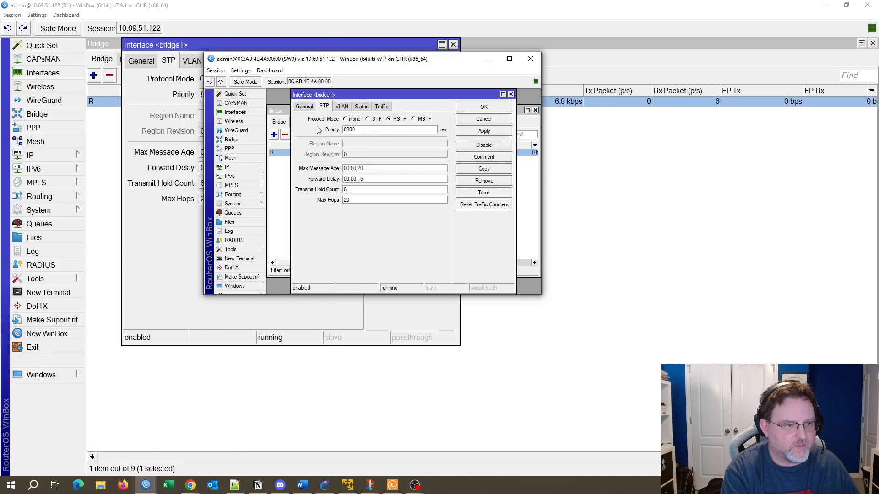
key("Escape")
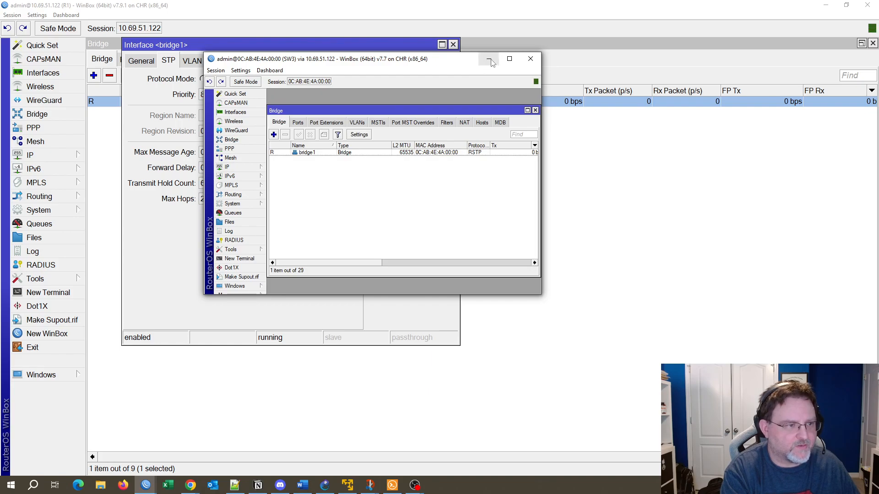
left_click(489, 60)
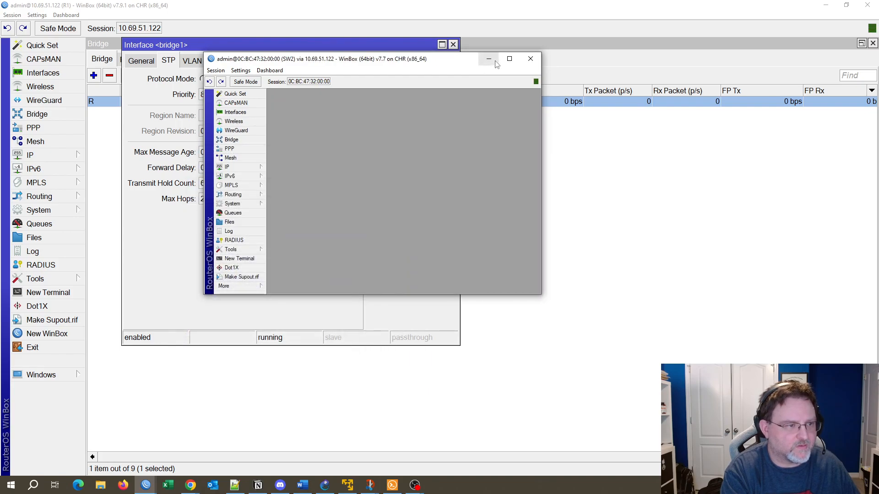
Check the STP protocol mode and priority of bridge1 on SW2, and minimize its session.
left_click(238, 139)
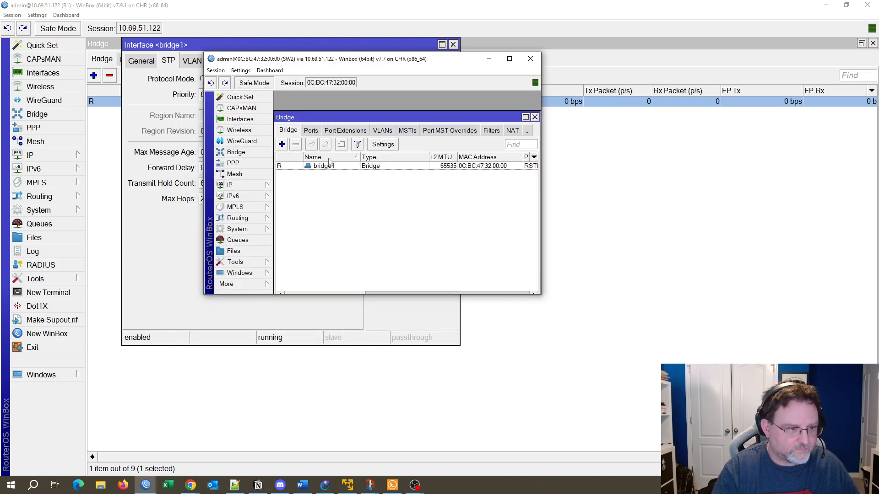
double_click(327, 167)
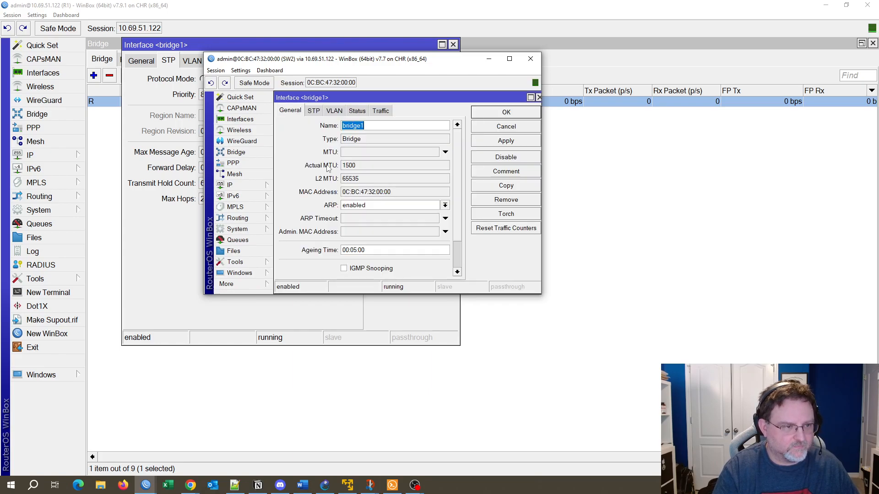
left_click(314, 113)
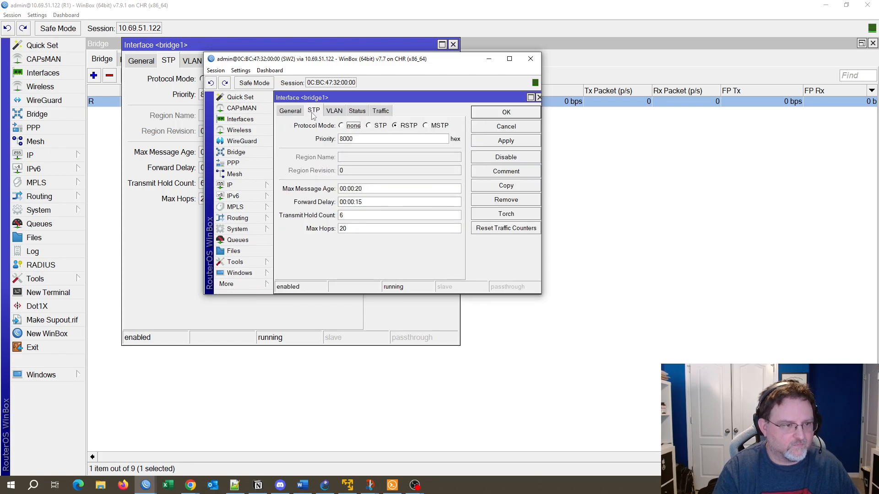
left_click(506, 113)
left_click(488, 59)
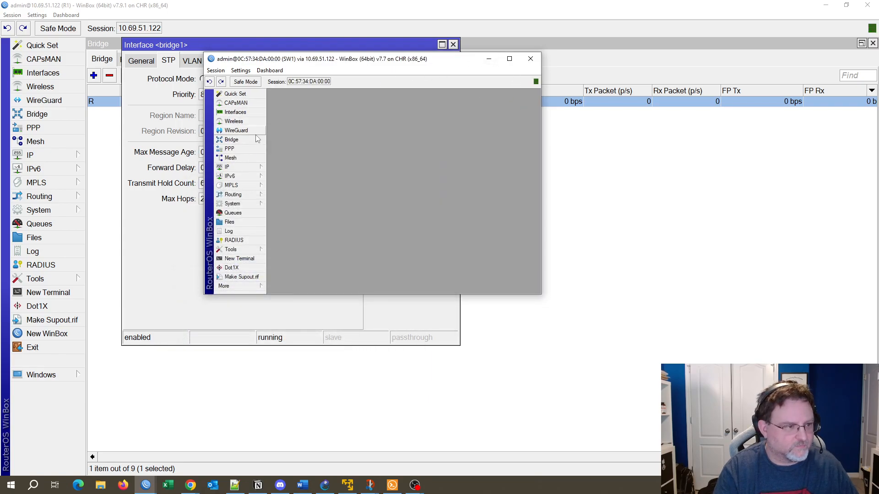
Enlarge the SW1 session's interface, check bridge1's STP protocol mode and priority, and put the session away.
key("ctrl+plus")
key("ctrl+plus")
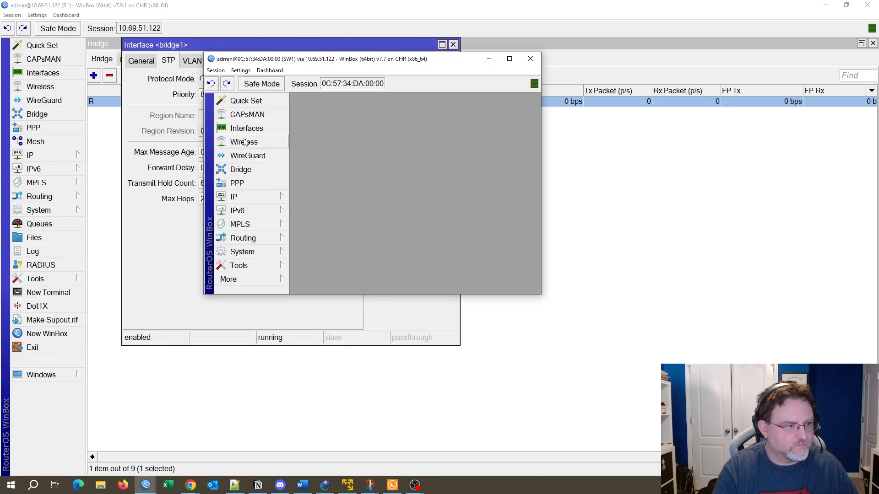
left_click(241, 170)
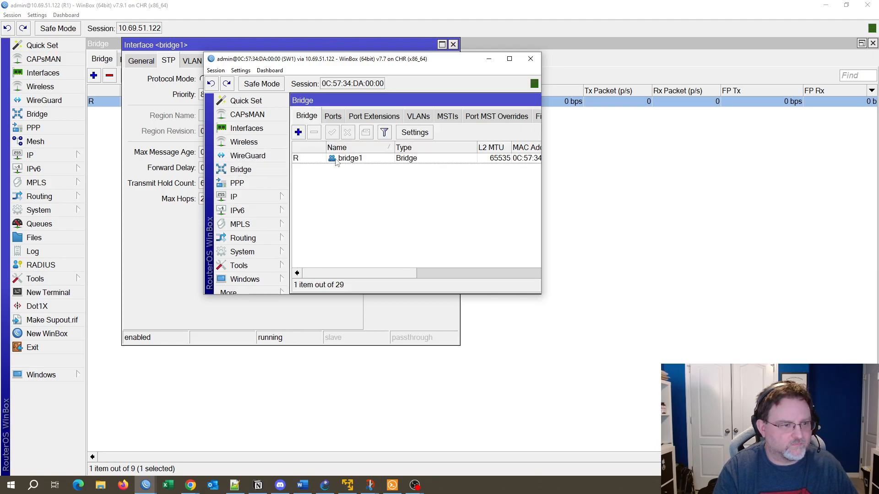
double_click(337, 162)
left_click(336, 120)
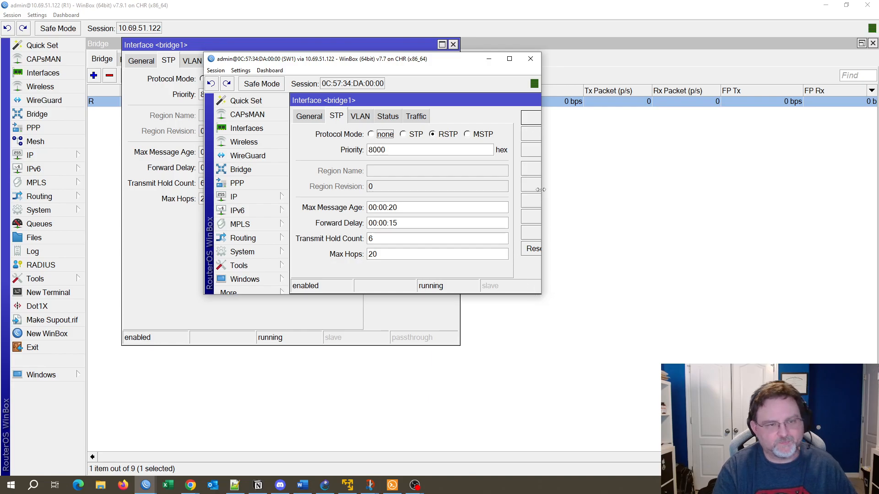
left_click(532, 118)
left_click(529, 59)
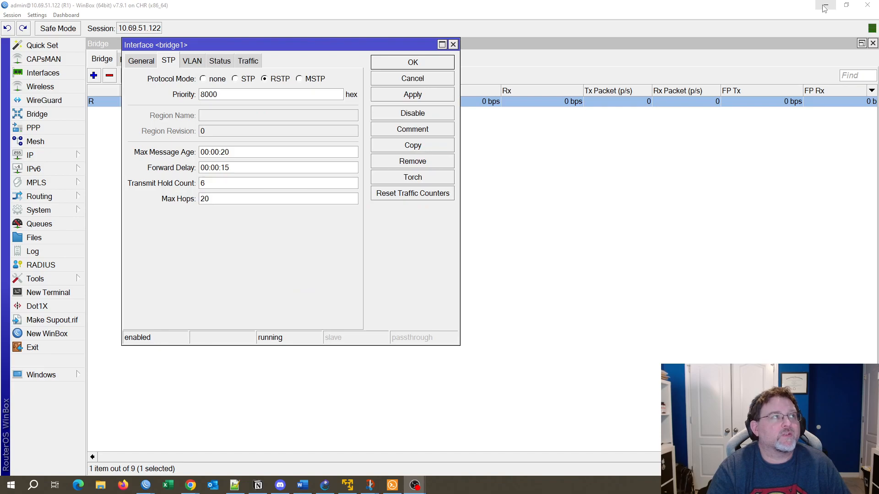
Close R1's bridge1 settings and bring up the GNS3 topology to review the chain from R1 through SW4.
left_click(422, 64)
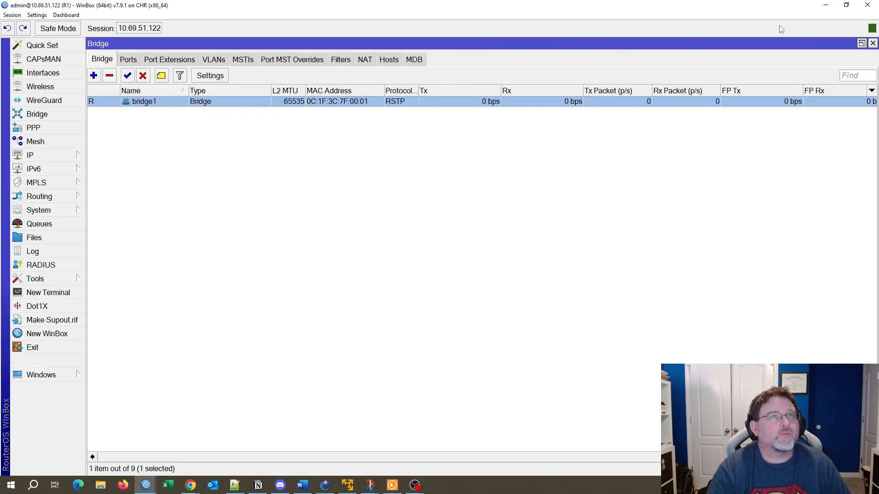
left_click(825, 5)
left_click(509, 7)
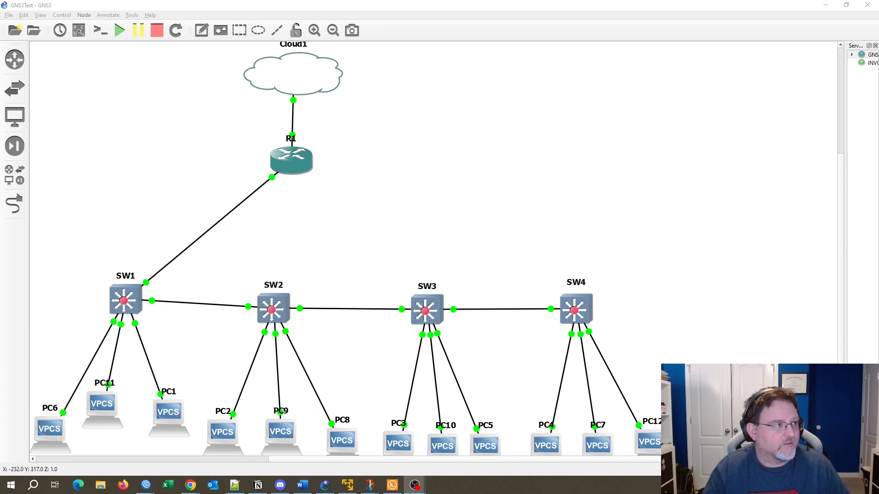
Return to R1's WinBox session and set bridge1's STP priority to 4000 hex, applying the change.
mouse_move(146, 488)
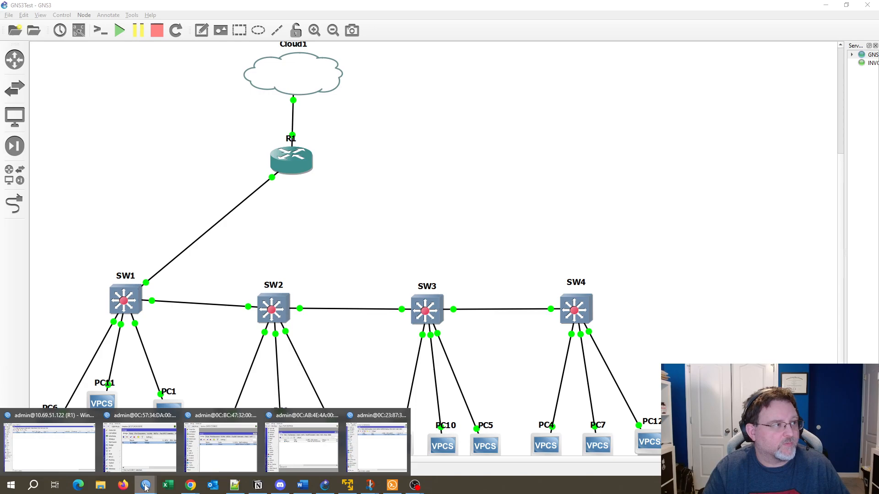
left_click(73, 446)
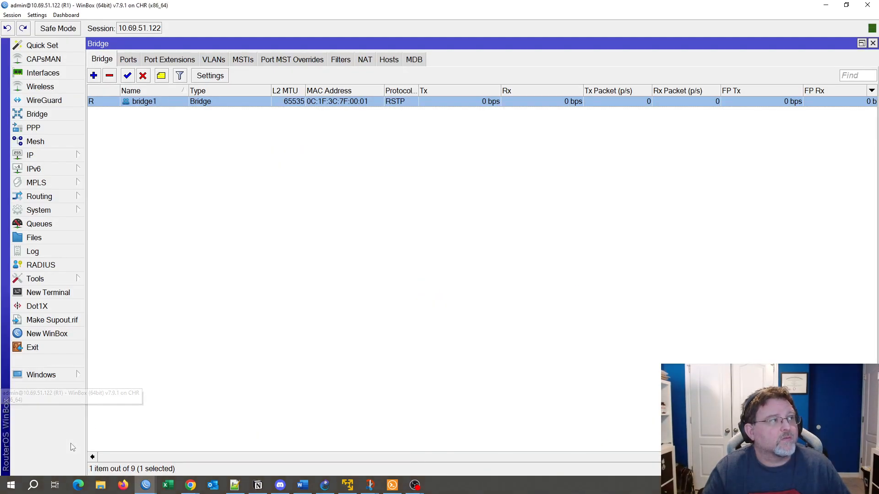
double_click(136, 102)
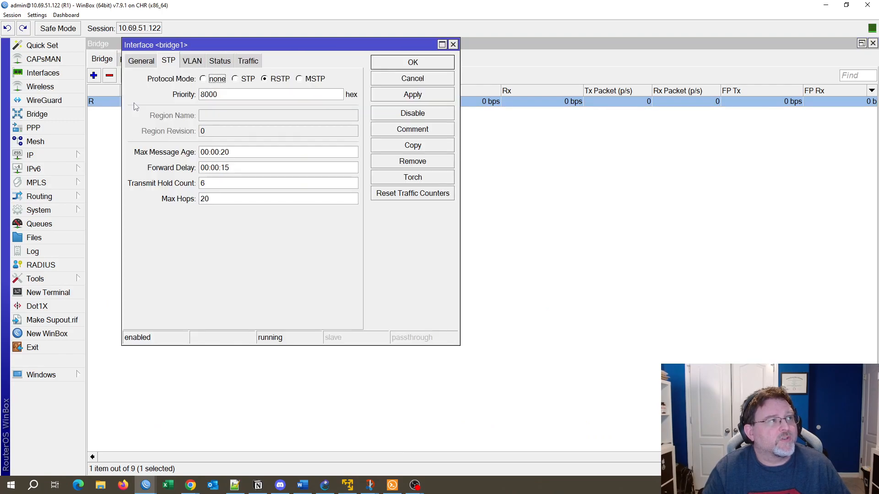
left_click_drag(234, 94, 148, 99)
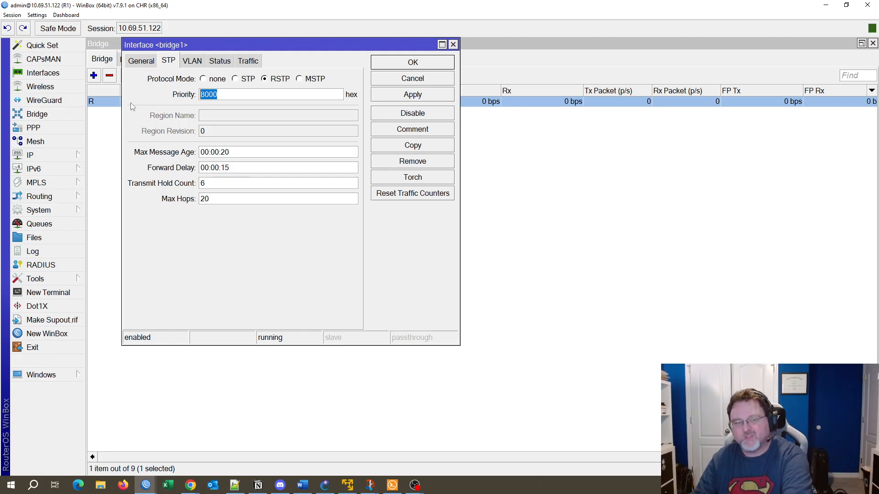
type("6")
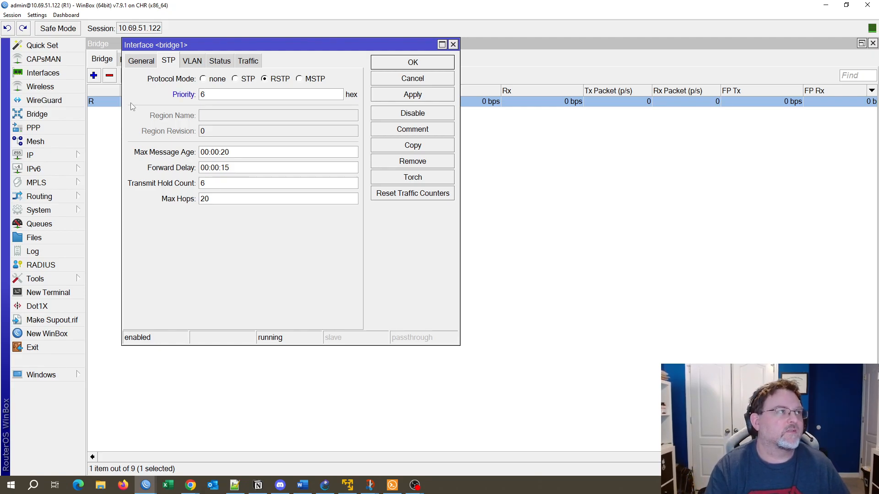
key("BackSpace")
type("4000")
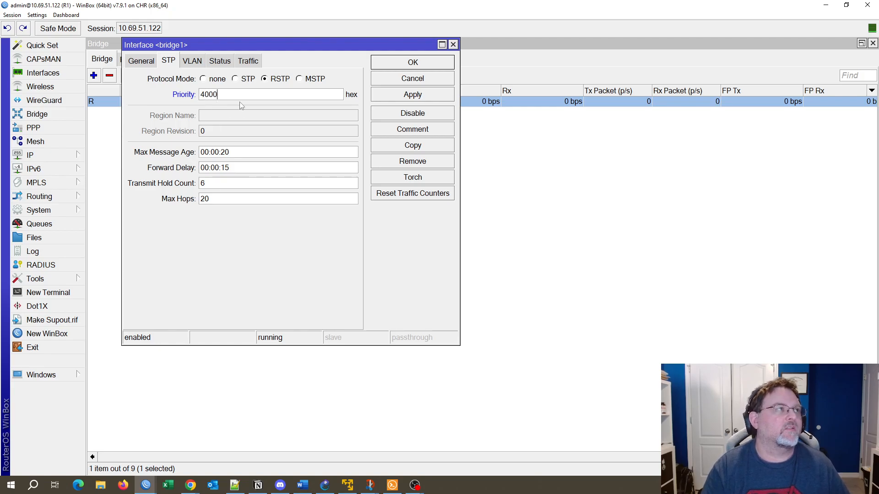
left_click(394, 97)
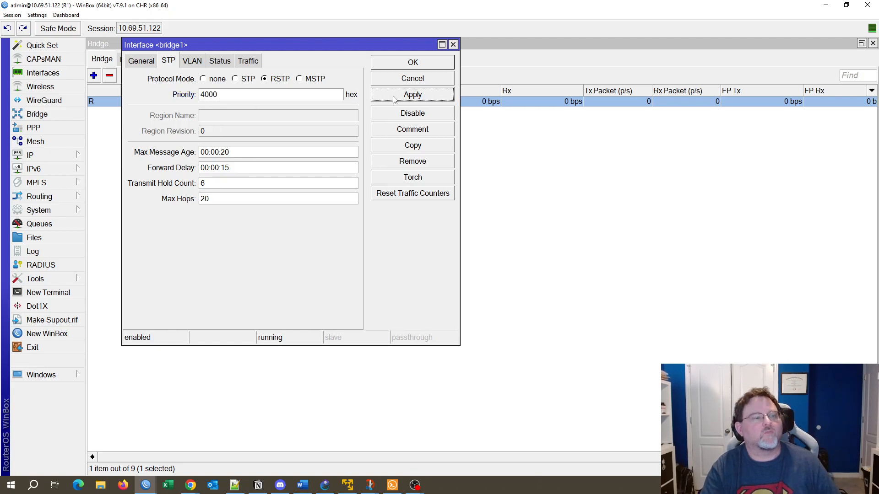
Examine the root bridge status and root bridge ID of bridge1 on R1.
left_click(219, 62)
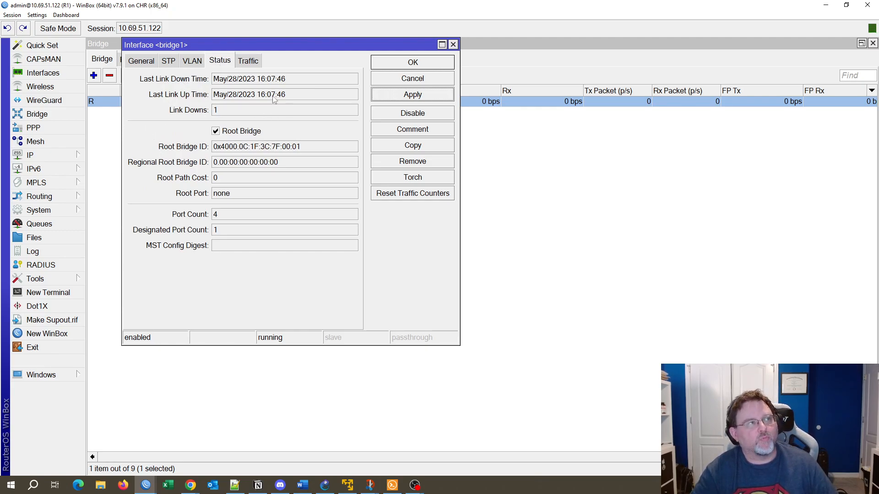
left_click_drag(214, 148, 349, 153)
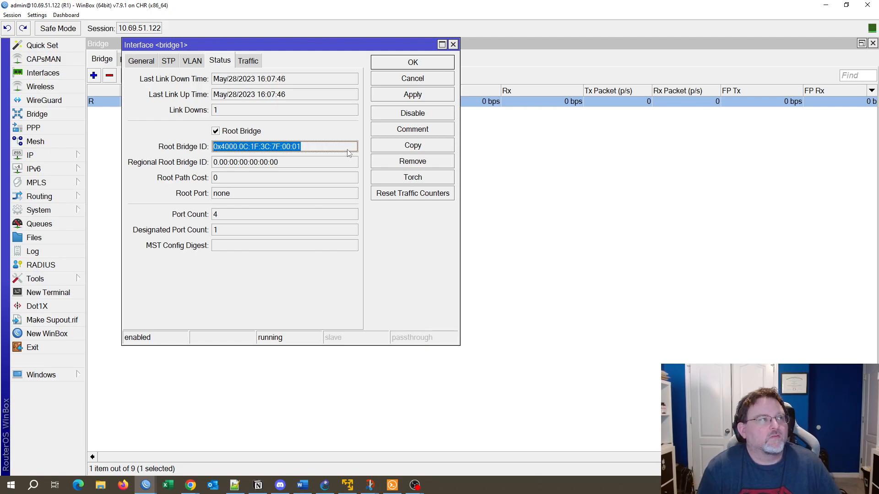
left_click(232, 150)
double_click(237, 149)
left_click(232, 151)
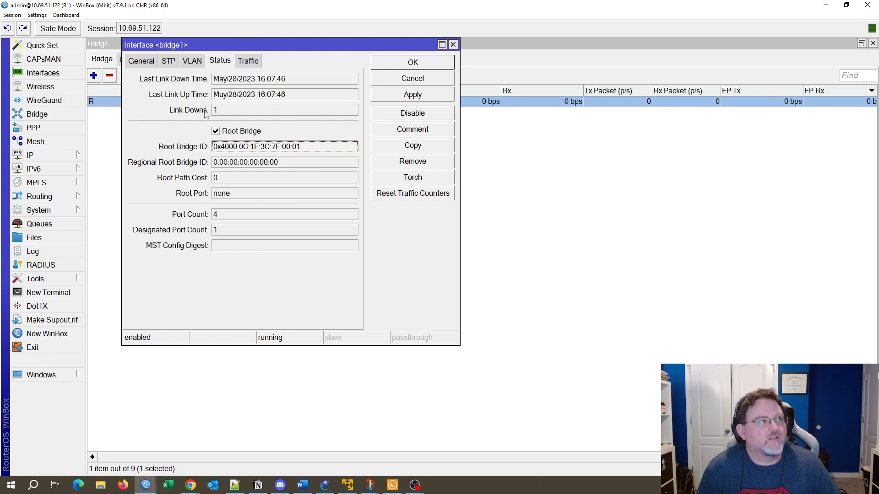
Look up bridge1's MAC address in R1's general bridge settings to compare it with the root bridge ID.
left_click(168, 61)
left_click(144, 61)
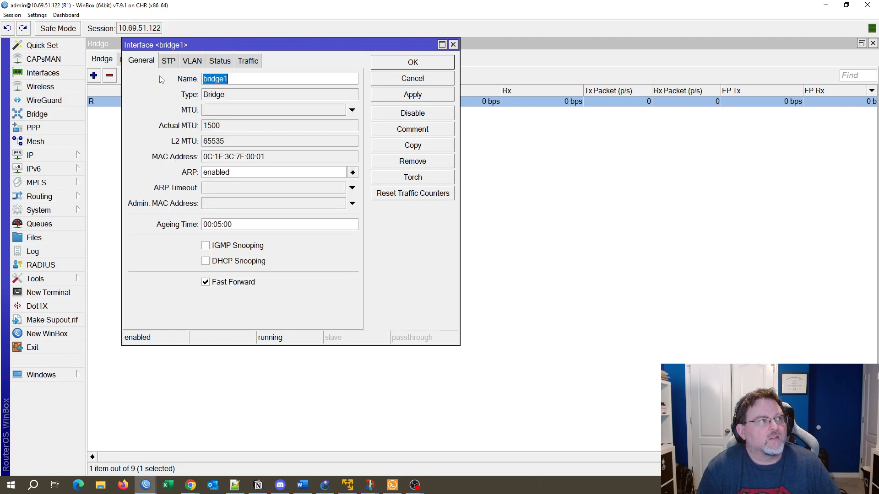
double_click(282, 161)
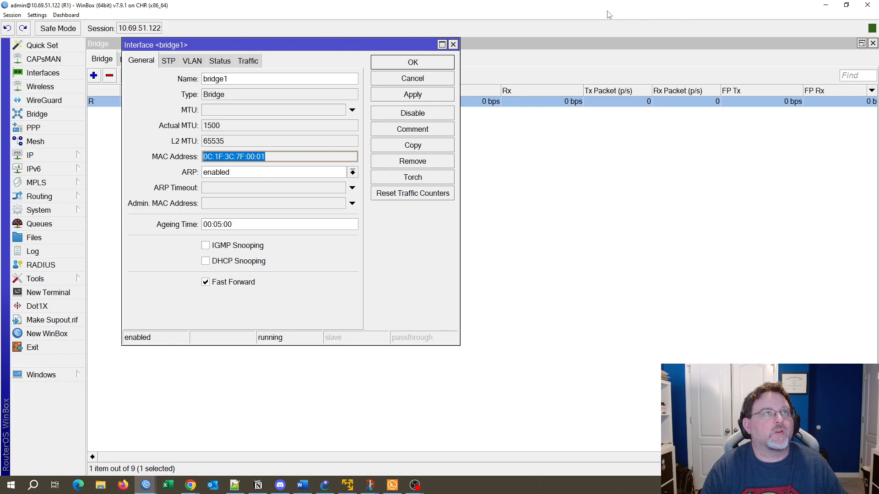
Arrange the R1 and SW1 WinBox sessions side by side.
key("super+Left")
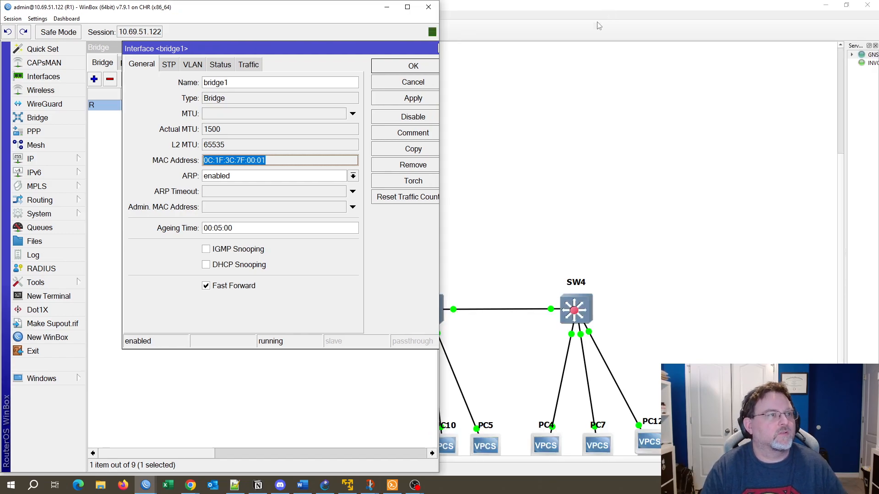
mouse_move(141, 479)
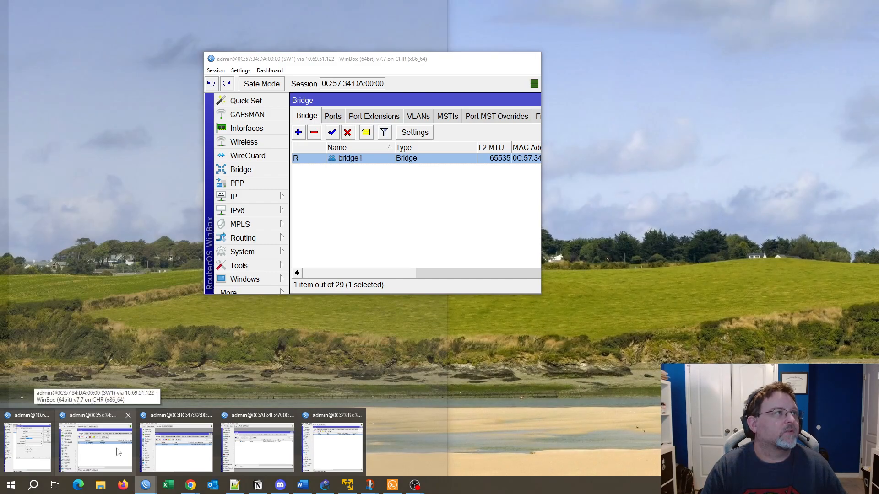
left_click(96, 443)
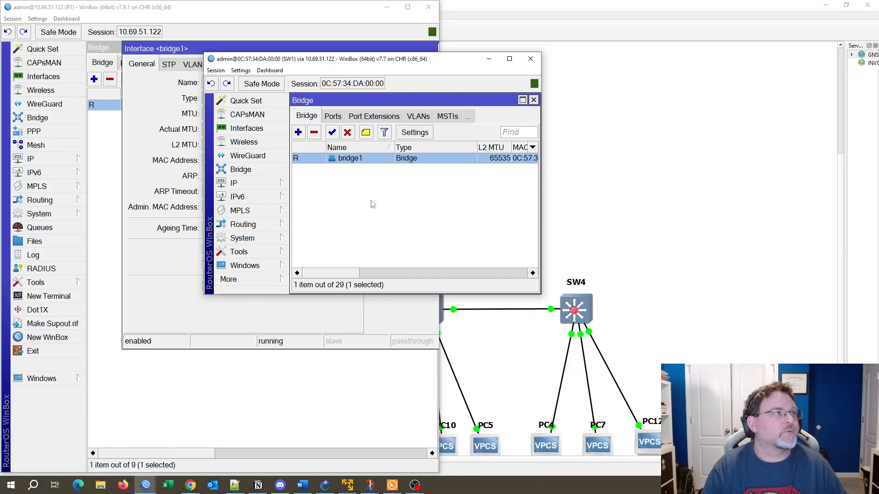
key("super+Right")
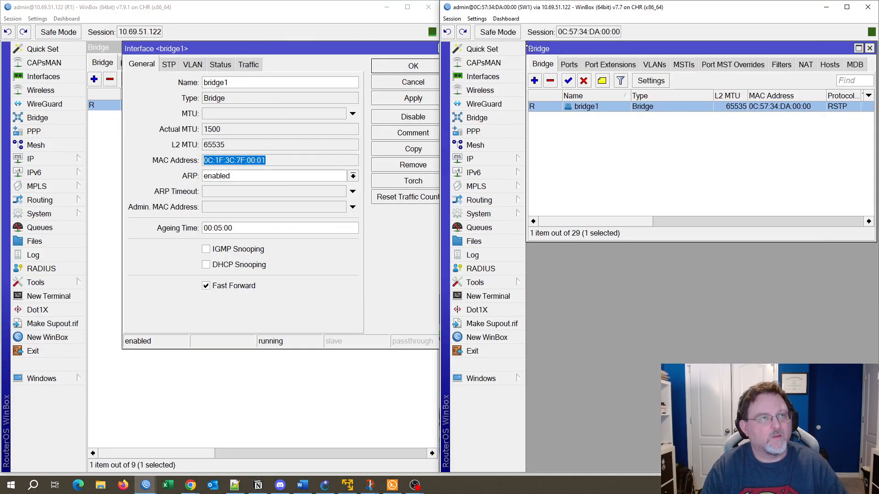
Check the root bridge ID in SW1's bridge1 status against R1's bridge MAC address.
double_click(557, 108)
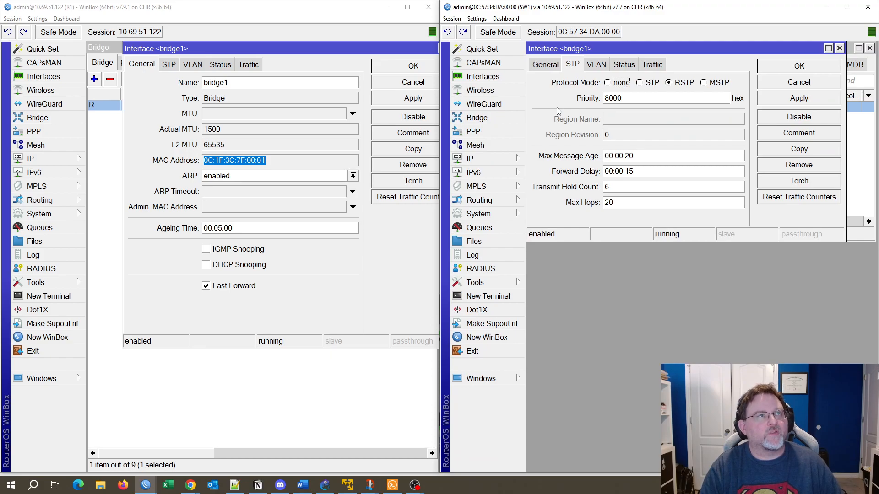
left_click(623, 64)
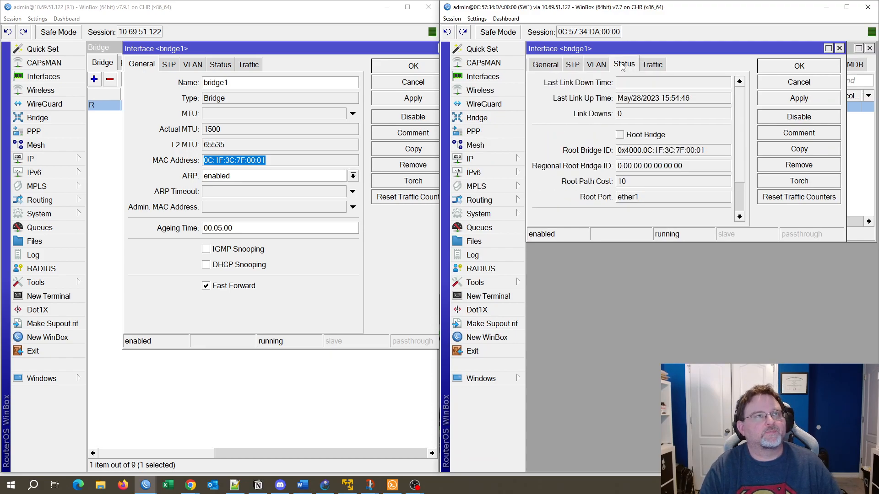
left_click_drag(711, 152, 582, 153)
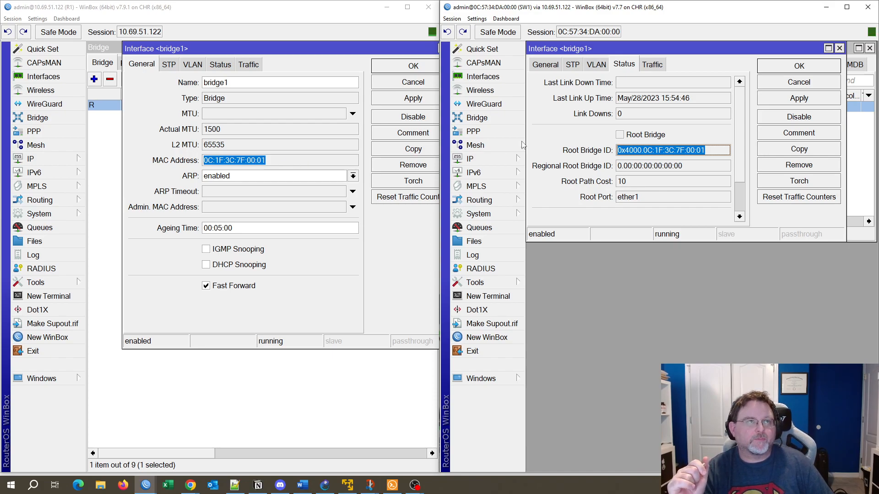
scroll(735, 137, "down", 2)
scroll(731, 153, "up", 2)
scroll(737, 138, "down", 2)
scroll(733, 119, "up", 2)
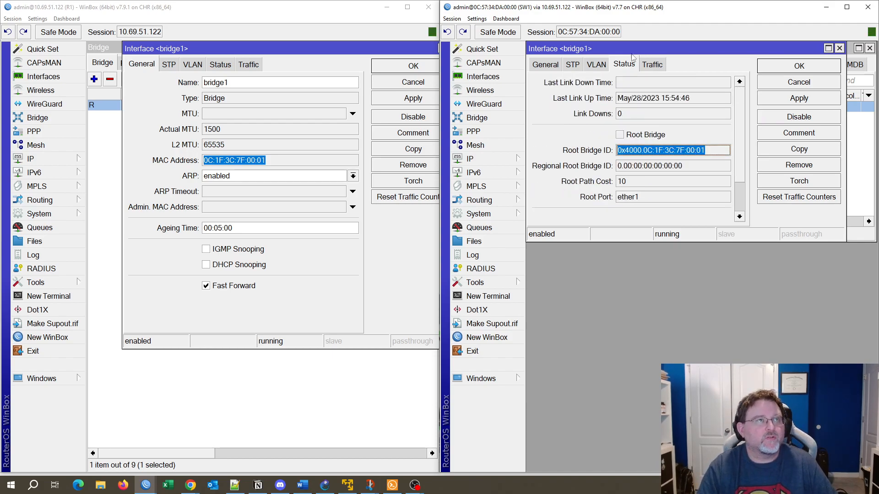
Set SW1's bridge1 STP priority to 3000 hex and check the root bridge ID in R1's bridge1 status.
left_click(573, 65)
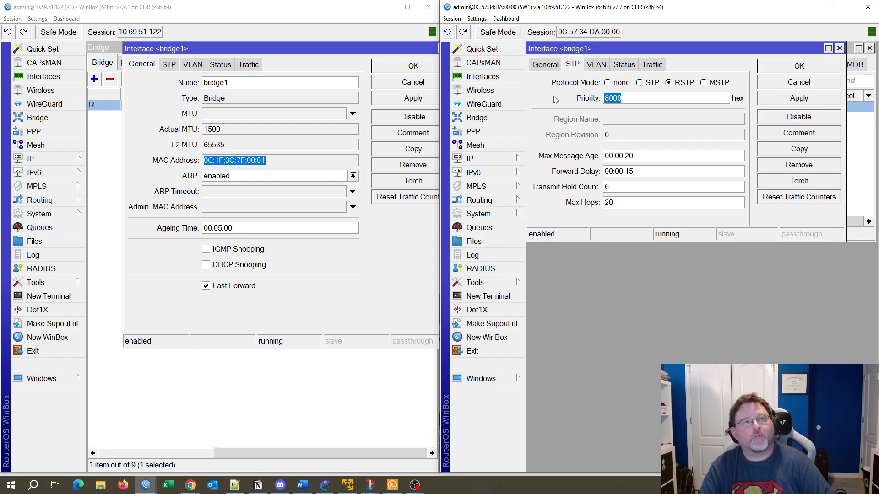
type("3000")
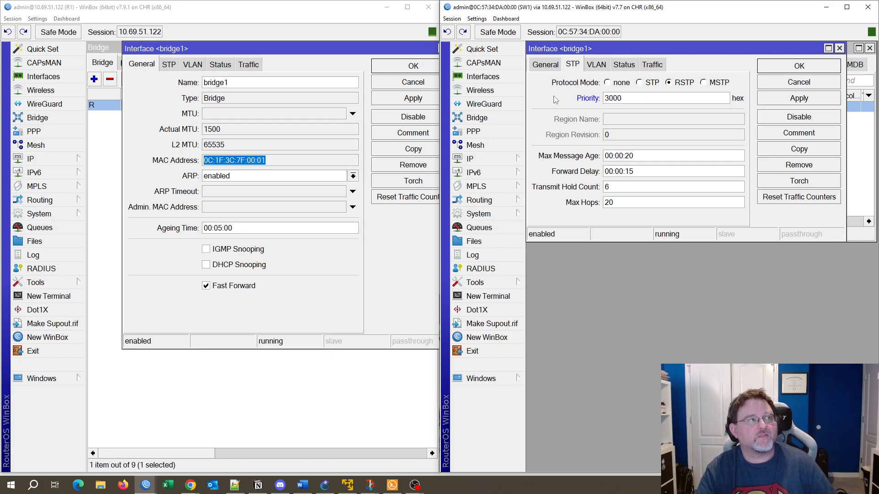
left_click(220, 64)
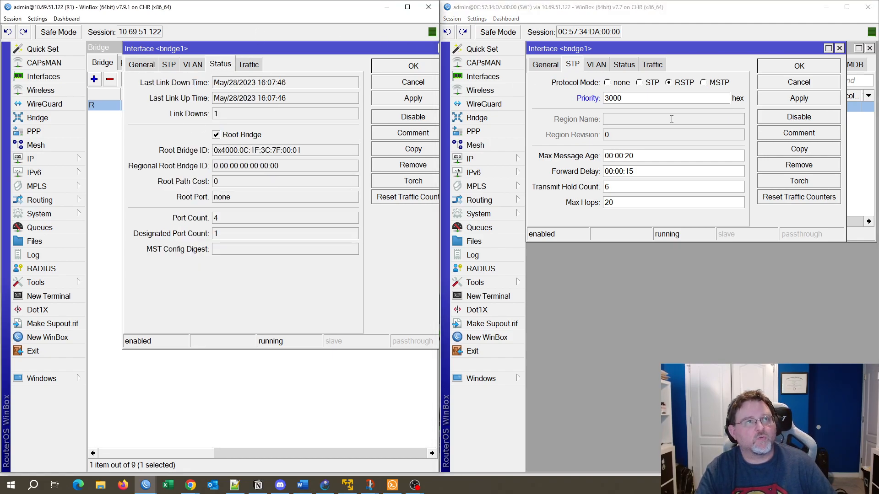
left_click(799, 99)
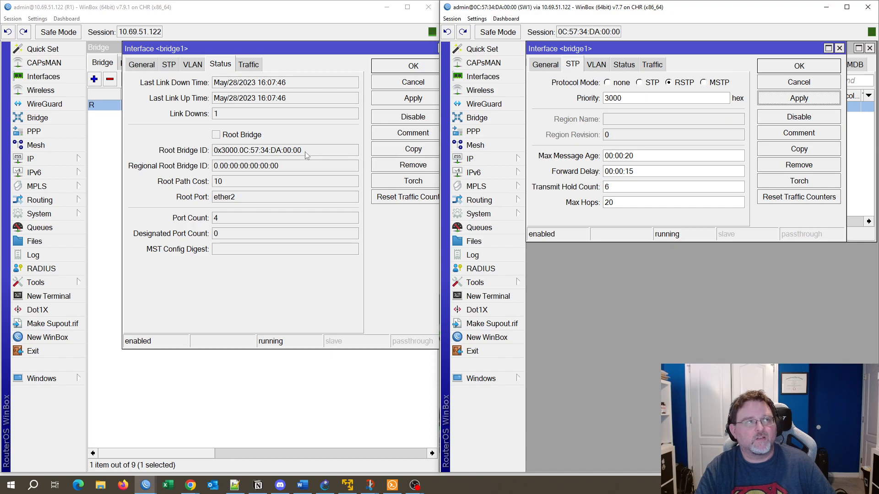
left_click_drag(311, 151, 199, 153)
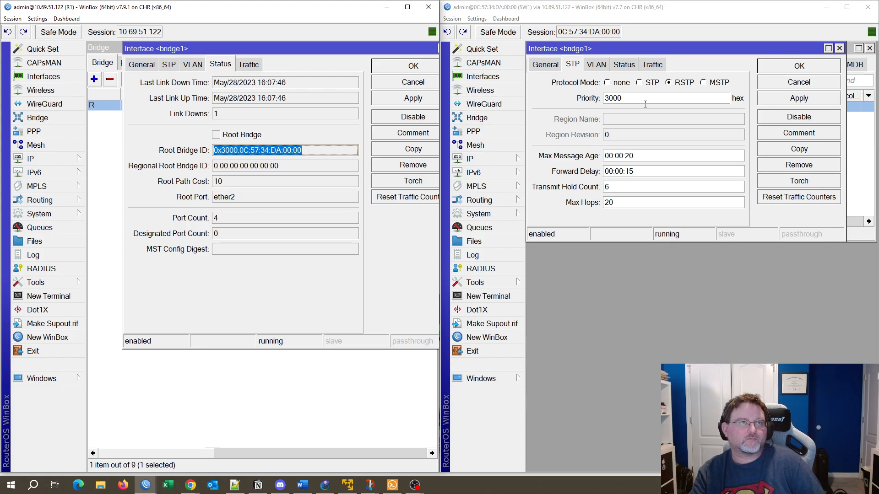
Restore SW1's bridge1 STP priority to 8000 hex and recheck the root bridge status and ID on R1.
left_click(543, 108)
type("8")
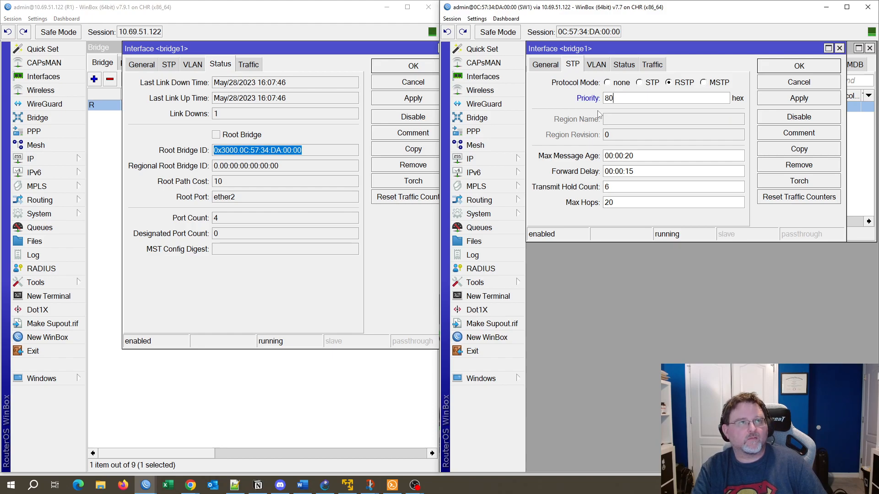
left_click(783, 104)
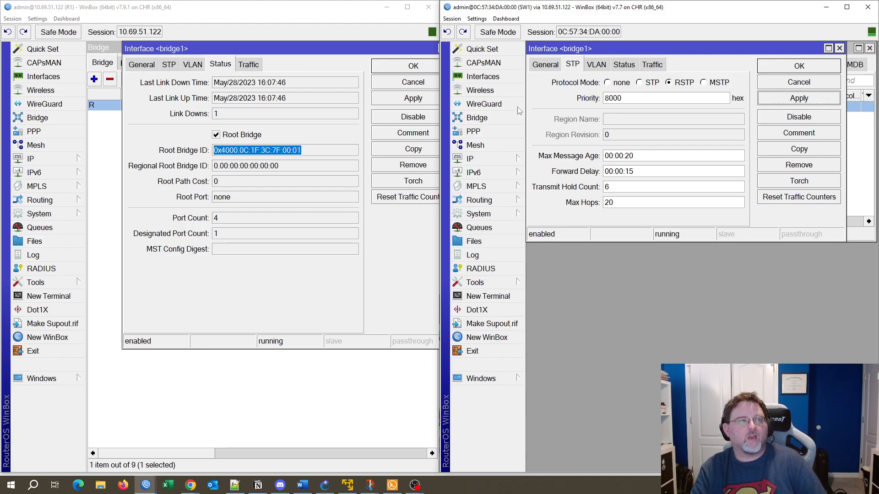
left_click(236, 140)
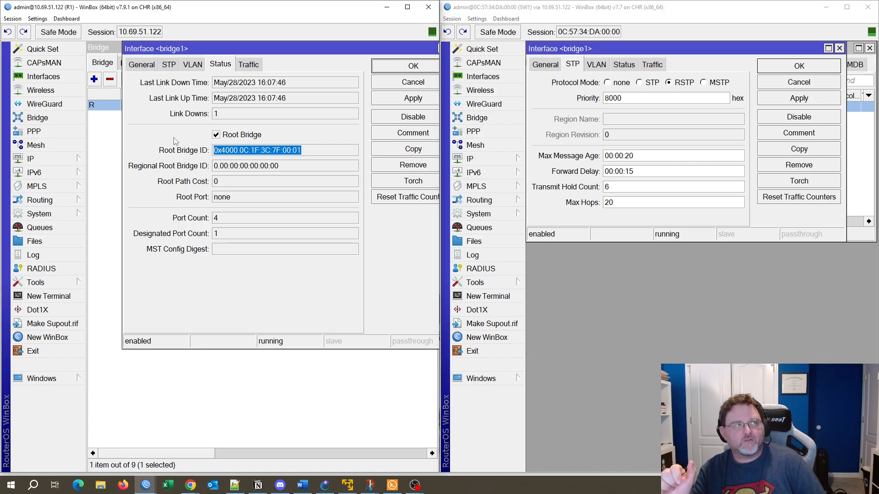
left_click(326, 153)
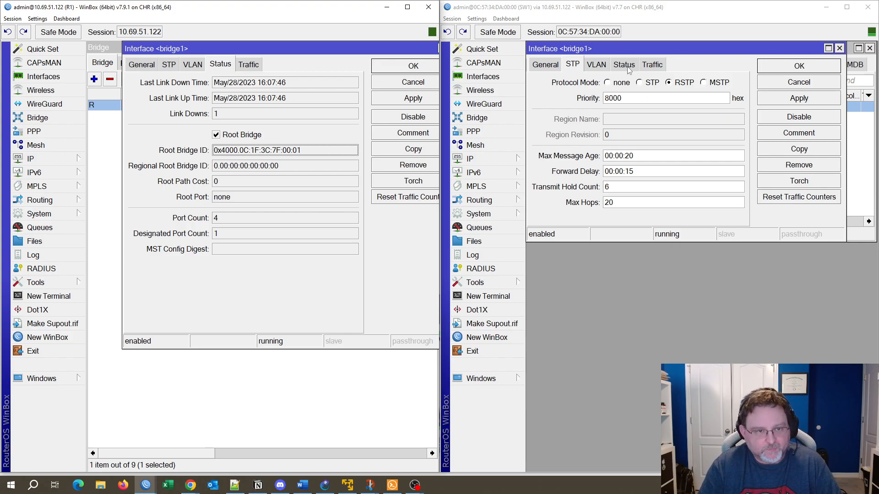
Close the bridge1 settings on SW1 and R1, and minimize the port states snip and both WinBox sessions to reveal the GNS3 topology.
left_click(799, 66)
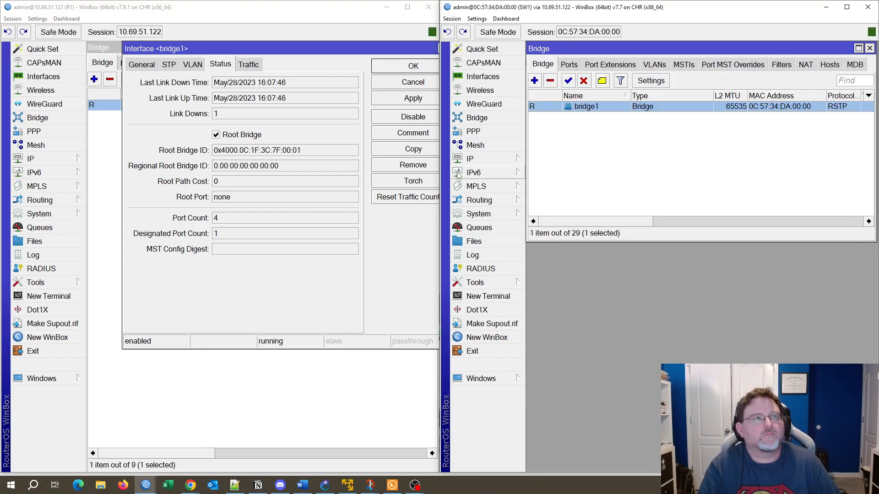
left_click(403, 64)
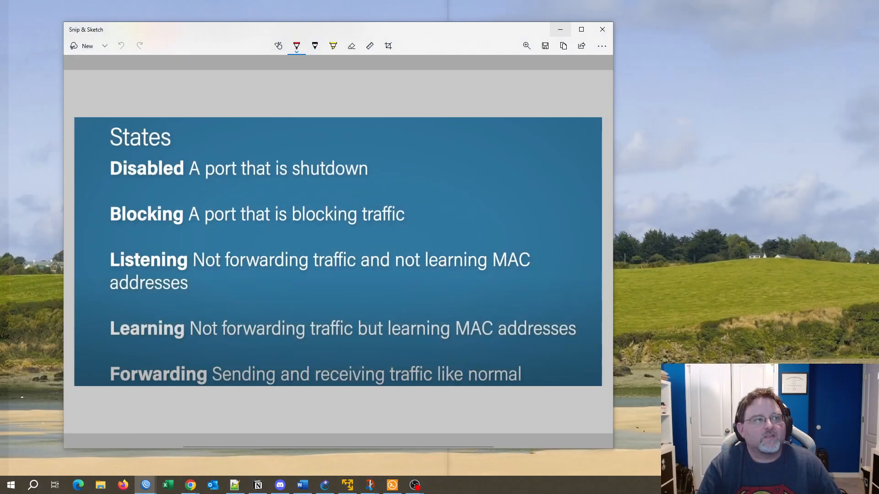
left_click(560, 29)
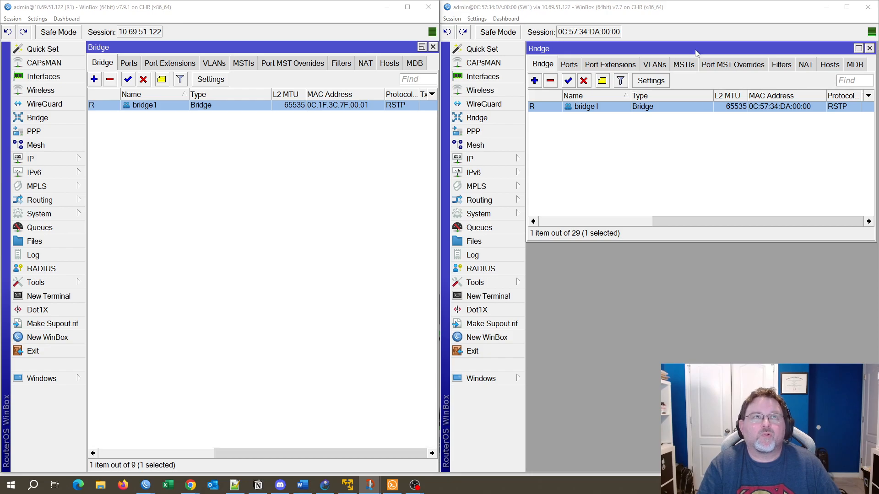
left_click(826, 7)
left_click(387, 6)
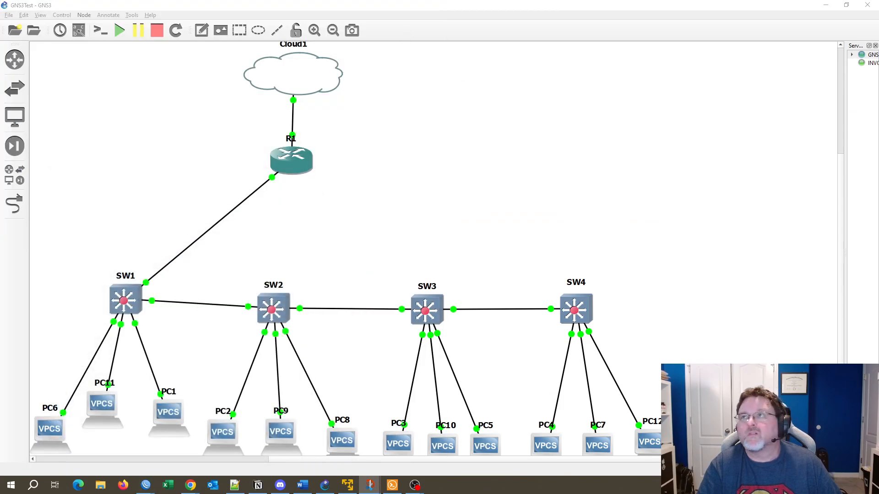
Position the snip listing the five root bridge election steps beside the topology and review it.
mouse_move(878, 192)
left_mouse_down()
mouse_move(719, 180)
mouse_move(198, 68)
left_mouse_up()
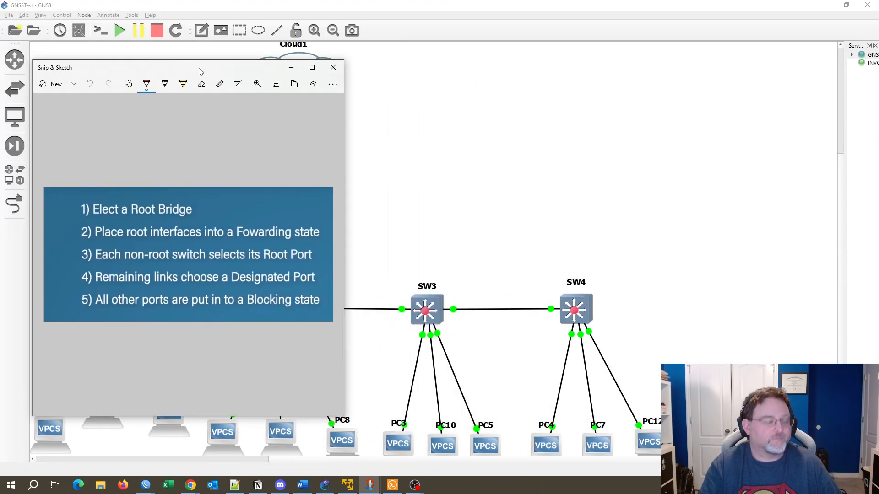
key("super+Left")
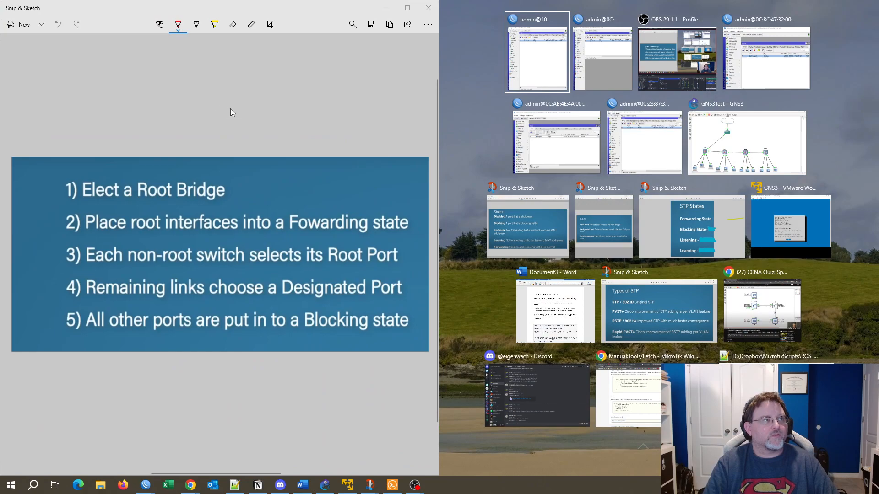
left_click(230, 110)
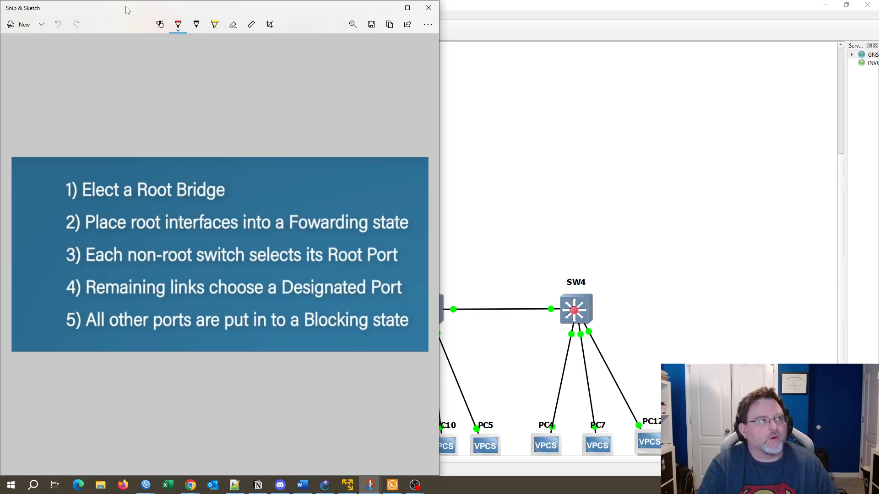
mouse_move(128, 10)
left_mouse_down()
mouse_move(633, 60)
mouse_move(556, 33)
mouse_move(602, 32)
mouse_move(624, 17)
left_mouse_up()
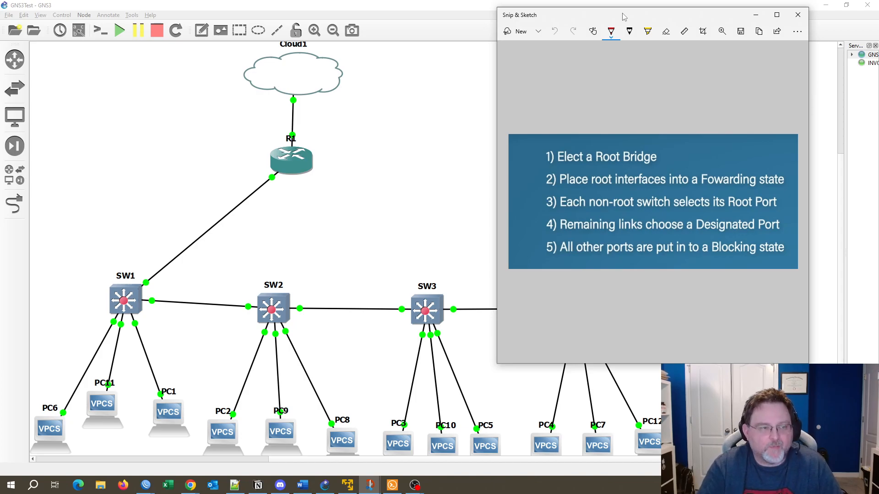
Place the ROOT BRIDGE text label next to R1 in the GNS3 topology.
left_click(134, 249)
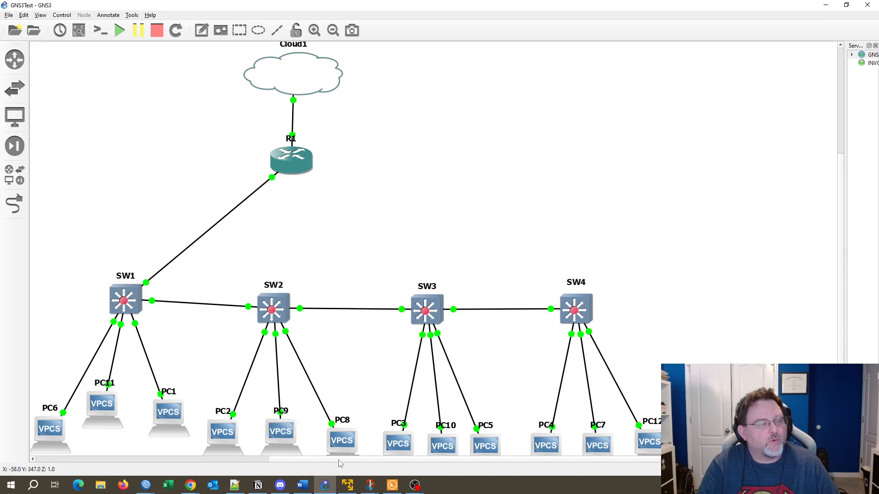
left_click_drag(338, 460, 266, 460)
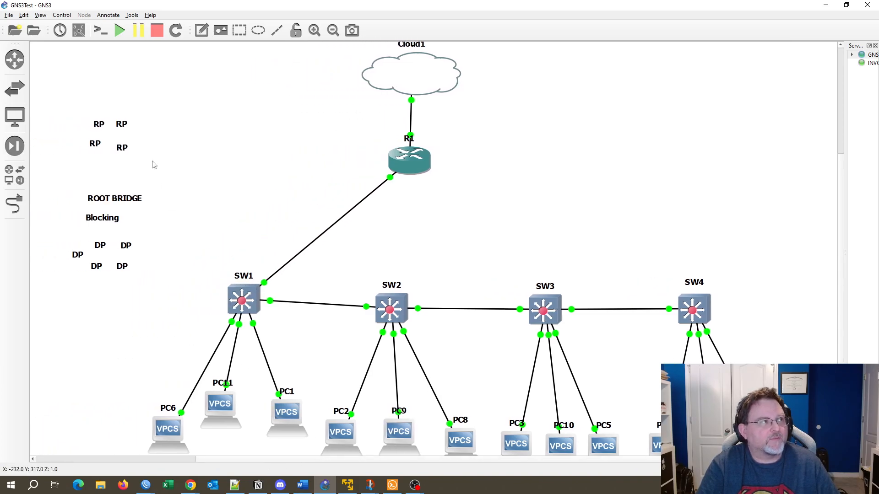
left_click_drag(112, 194, 465, 154)
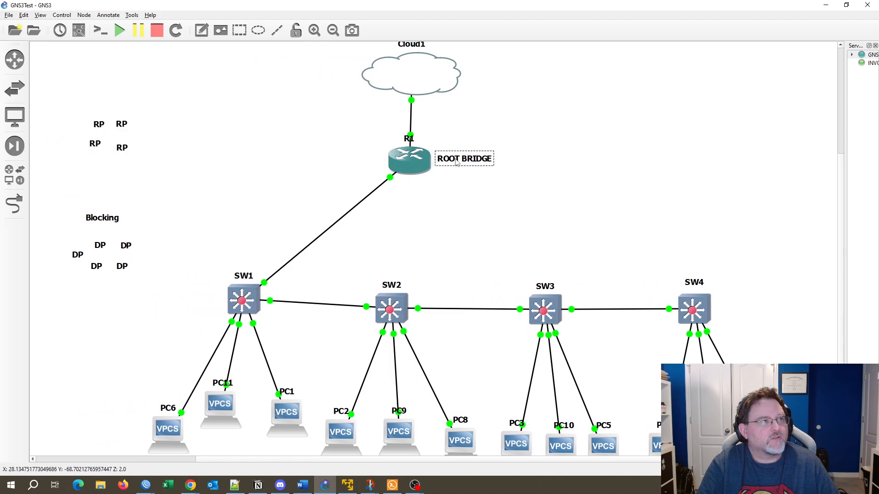
Try to recolor the four selected RP labels green (#00ff00).
mouse_move(125, 126)
left_mouse_down()
mouse_move(194, 167)
mouse_move(263, 257)
mouse_move(264, 270)
mouse_move(185, 165)
mouse_move(128, 117)
left_mouse_up()
left_click_drag(51, 90, 164, 300)
left_click(55, 153)
left_click_drag(49, 233, 155, 278)
left_click(55, 102)
left_click_drag(53, 100, 139, 169)
right_click(121, 146)
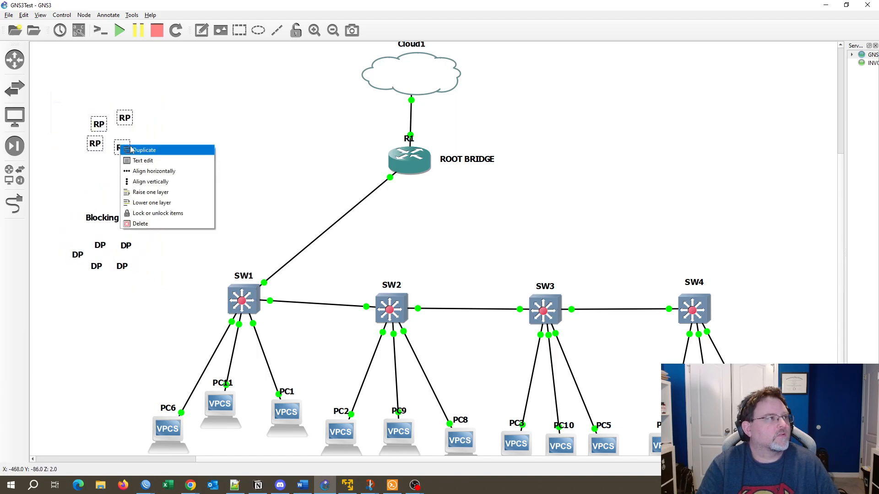
left_click(151, 161)
left_click(401, 188)
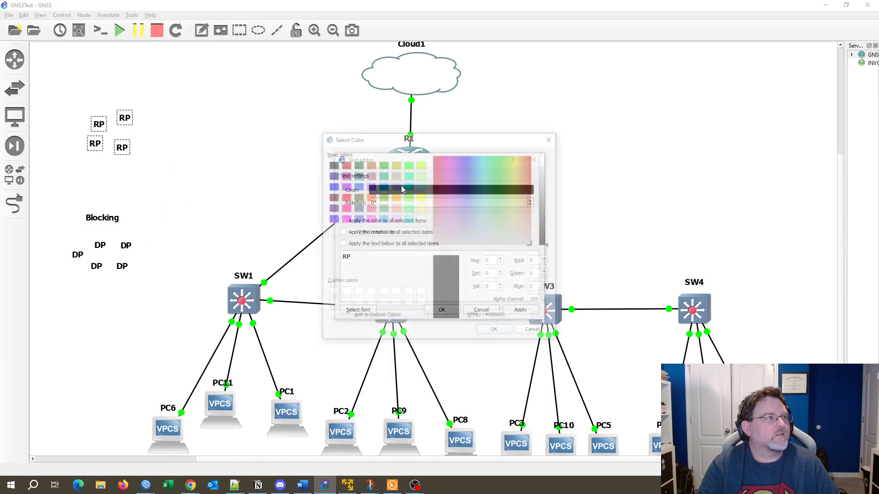
left_click(410, 165)
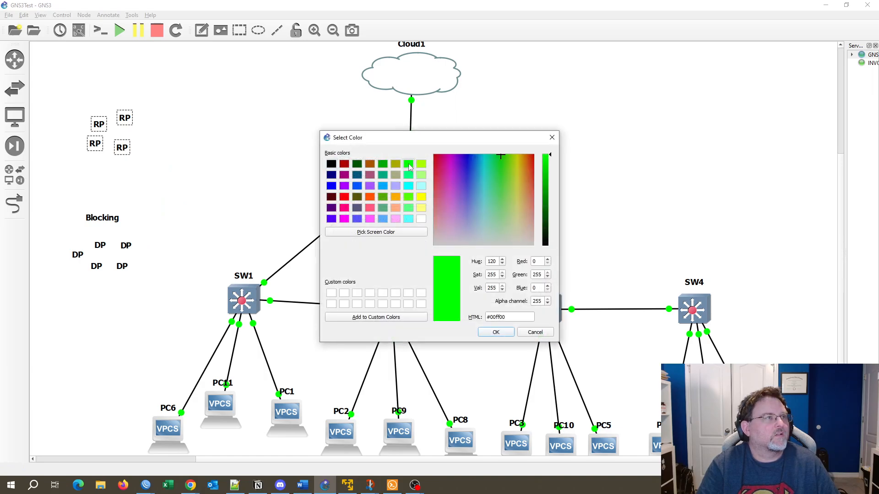
left_click(496, 332)
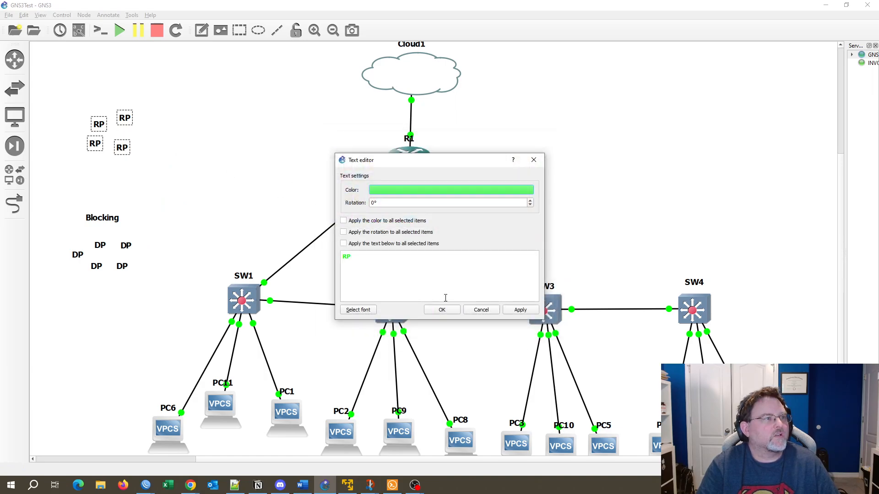
left_click(442, 310)
Recolor the four RP labels green (#00ff00), applying the color to all selected items.
left_click_drag(70, 99, 140, 158)
right_click(122, 148)
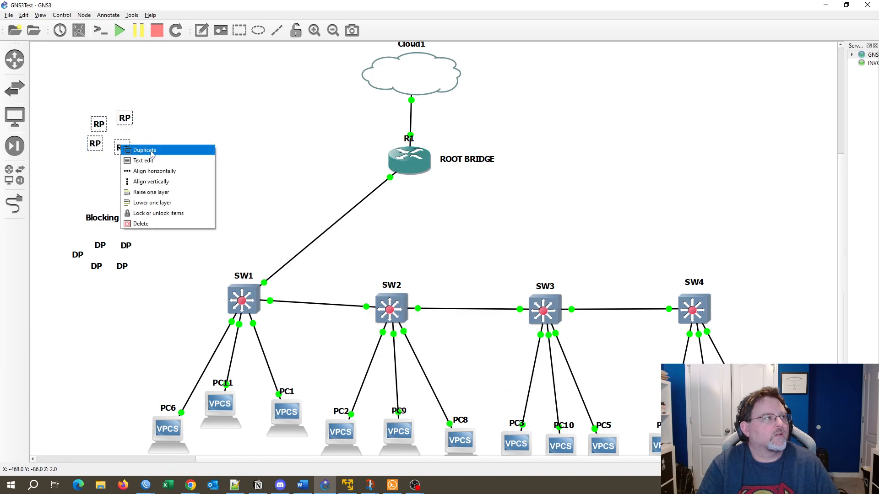
left_click(151, 160)
left_click(415, 190)
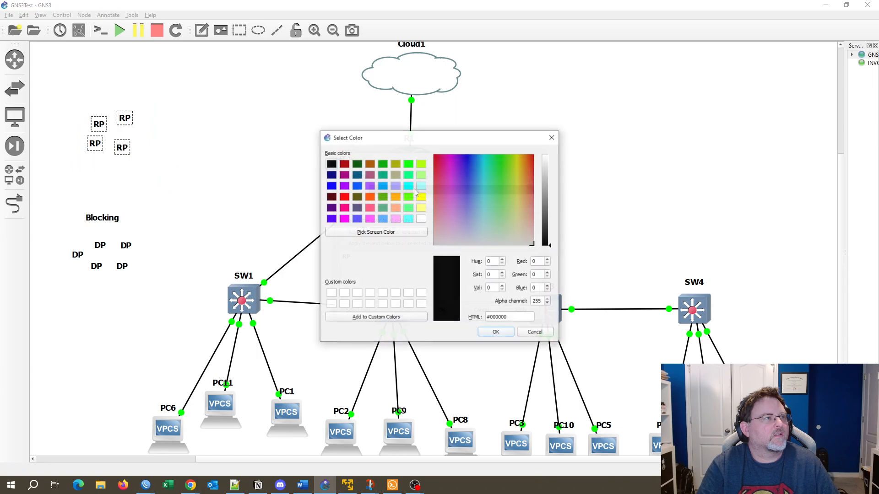
left_click(408, 164)
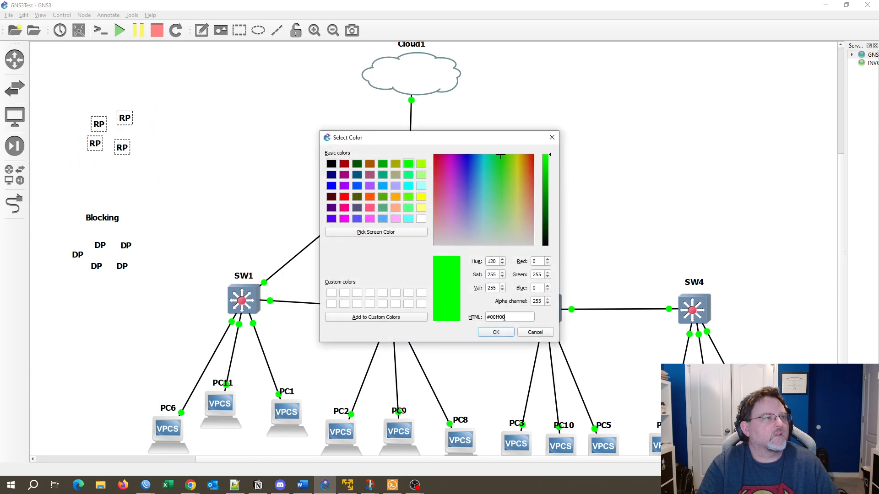
left_click(494, 332)
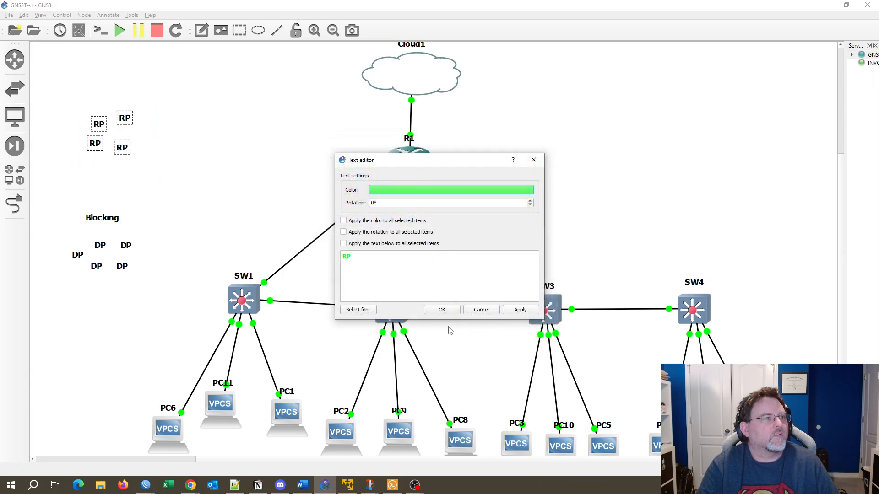
left_click(520, 314)
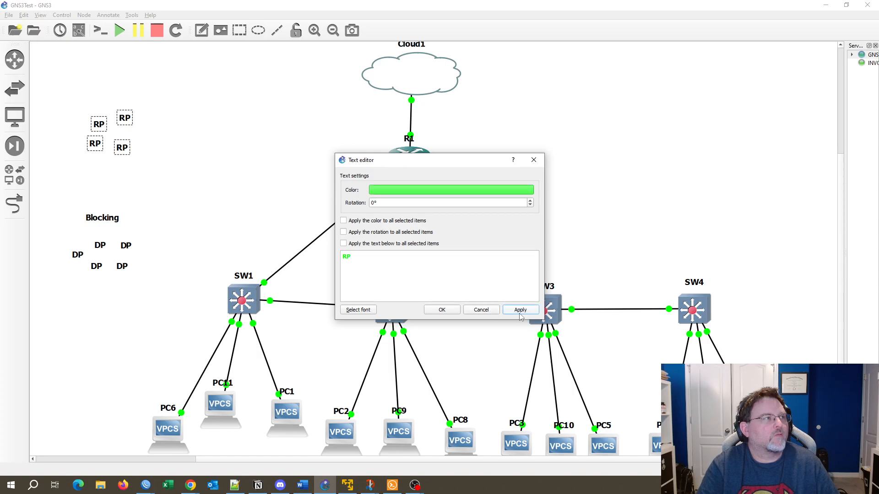
left_click(507, 310)
left_click(359, 224)
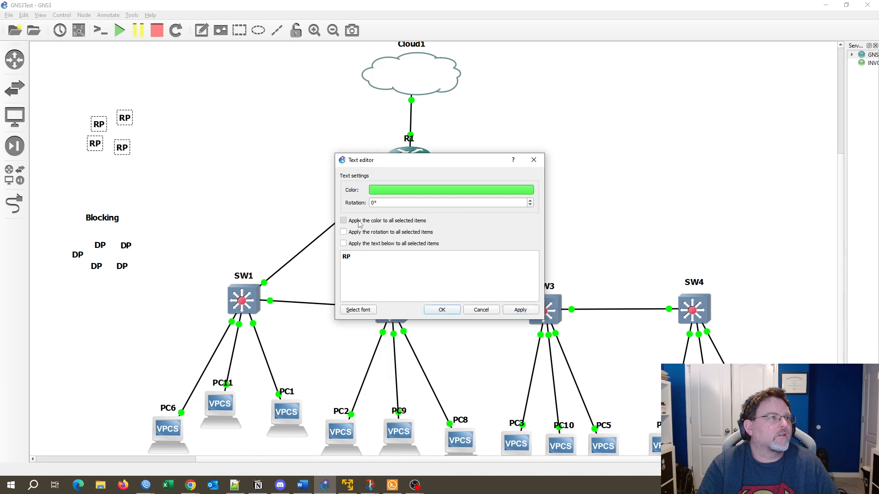
left_click(509, 313)
left_click(442, 310)
Place one green RP label at the root-facing port of each switch, SW1 through SW4.
left_click_drag(126, 153, 269, 266)
left_click_drag(126, 120, 360, 292)
left_click_drag(99, 129, 513, 292)
left_click_drag(97, 147, 670, 294)
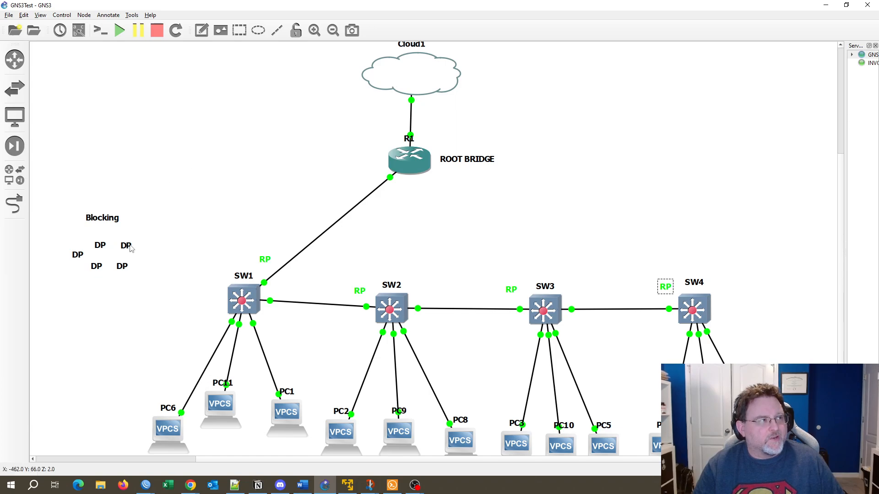
Place a DP label at R1's port facing SW1 and at the downstream-facing ports of SW1, SW2 and SW3.
left_click_drag(128, 248, 368, 181)
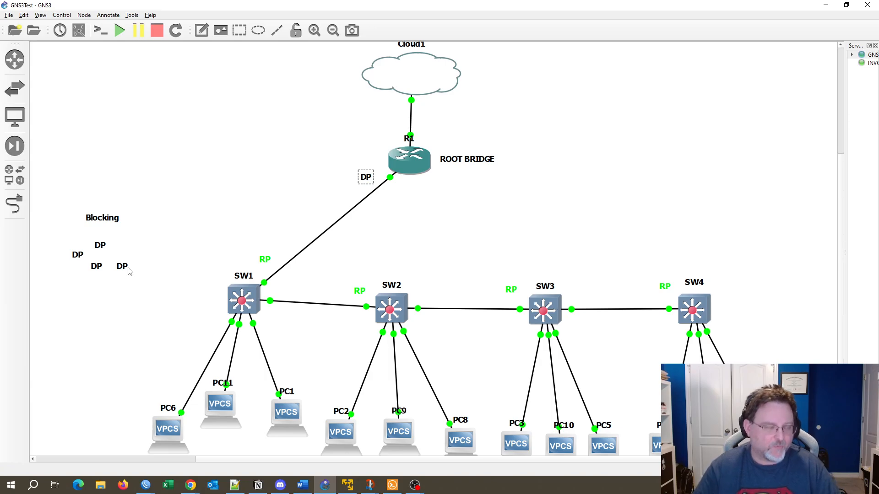
left_click_drag(129, 271, 291, 296)
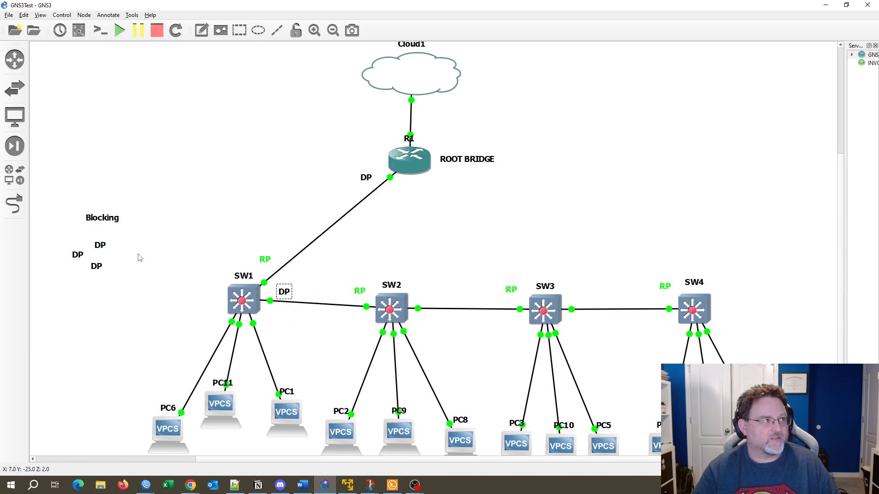
left_click_drag(101, 248, 430, 297)
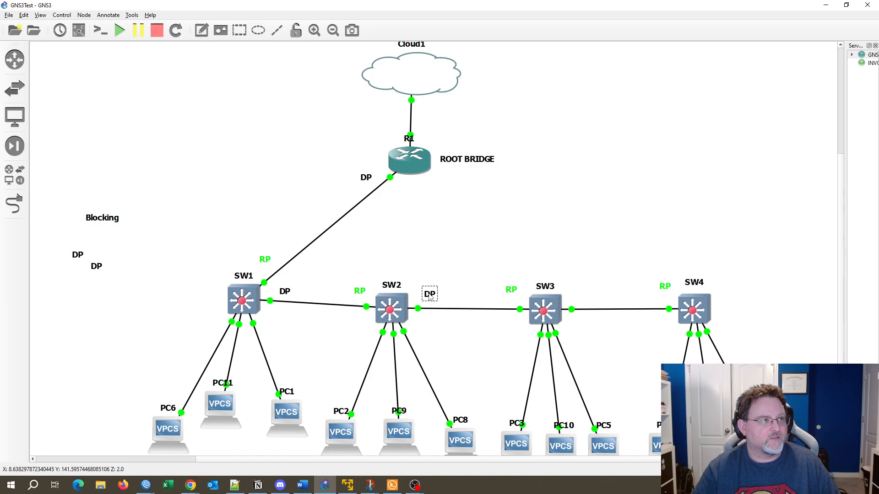
left_click_drag(96, 266, 585, 296)
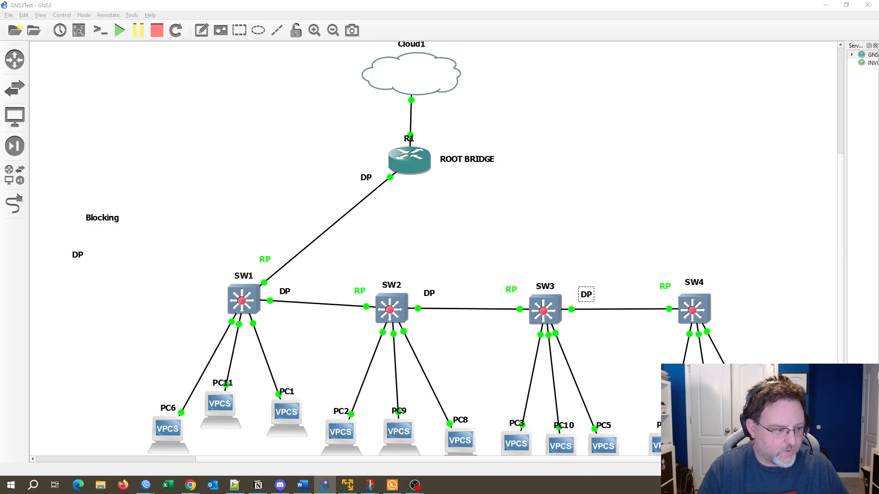
Check the RSTP role of ether2 in R1's bridge port list in WinBox, then return to the GNS3 topology.
key("alt+Tab")
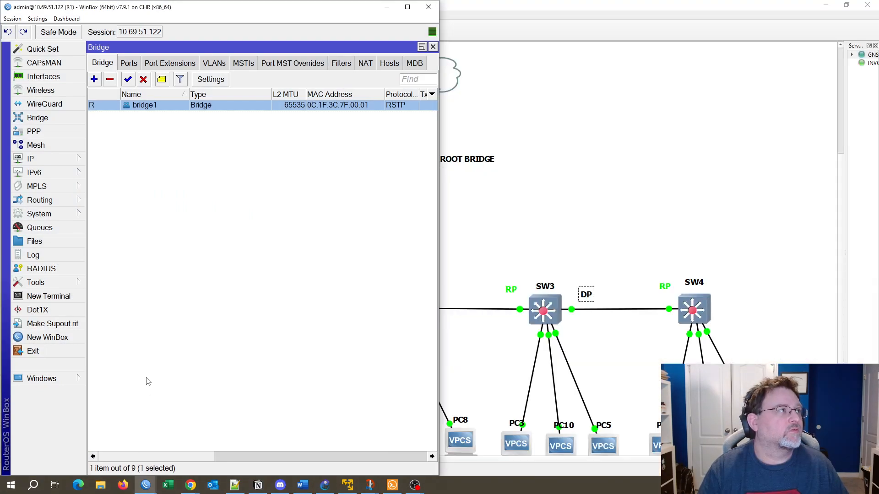
left_click(128, 63)
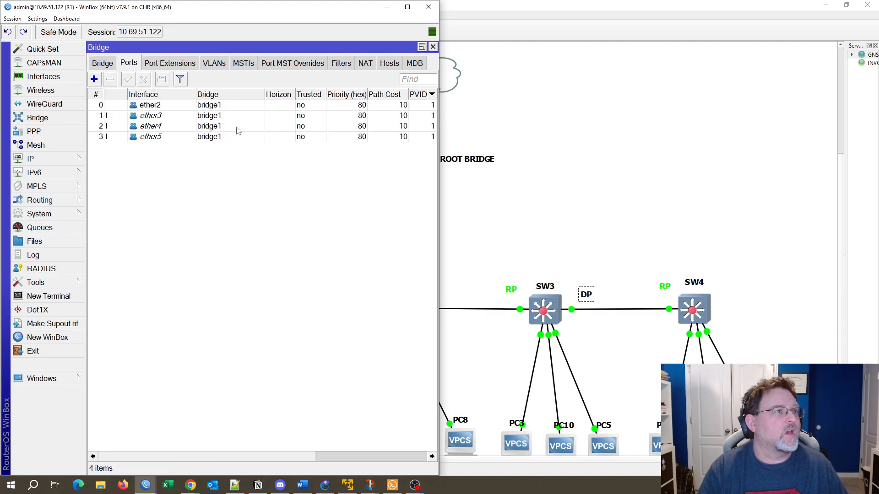
left_click(156, 105)
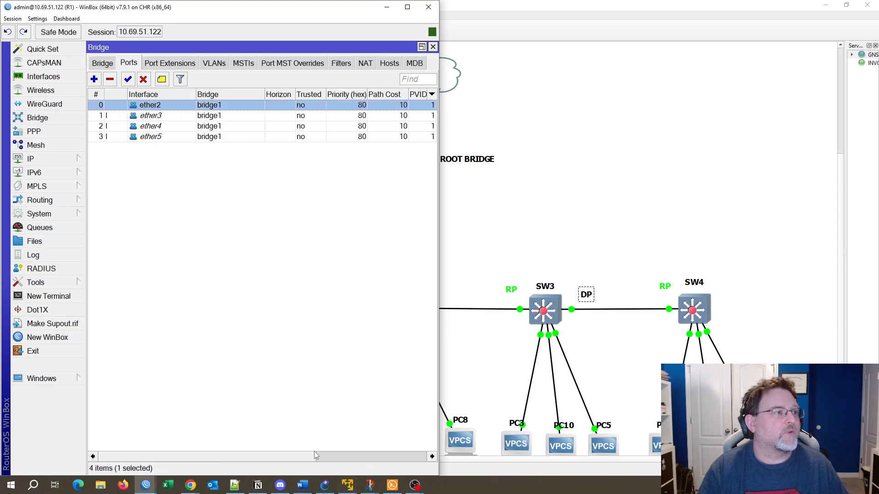
left_click_drag(441, 406, 539, 398)
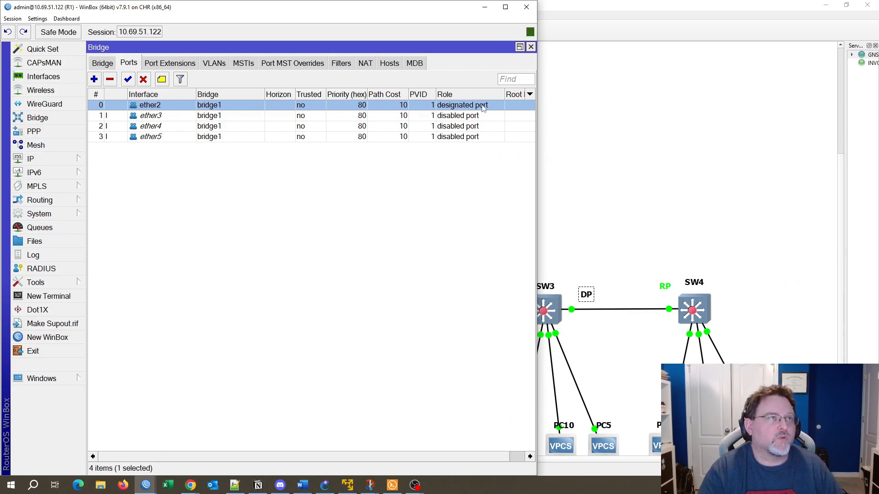
left_click(613, 178)
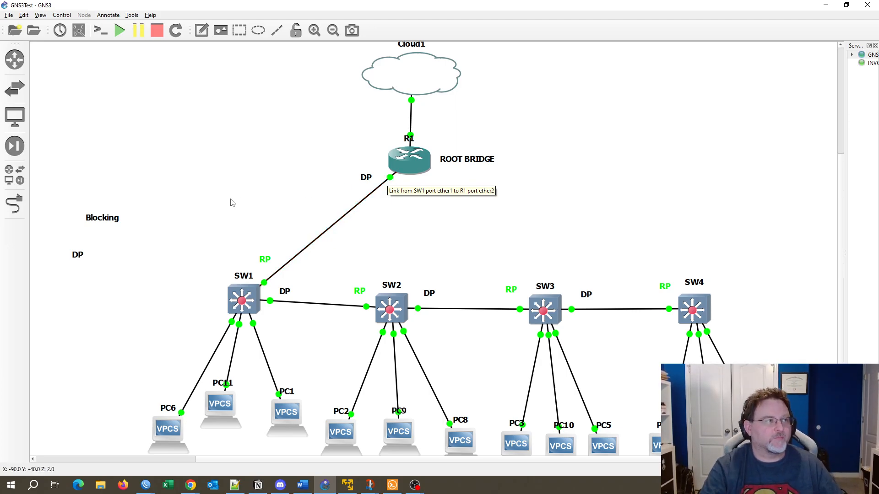
Switch to the SW1 WinBox session and examine the bridge port roles, starting with ether1.
left_click(145, 486)
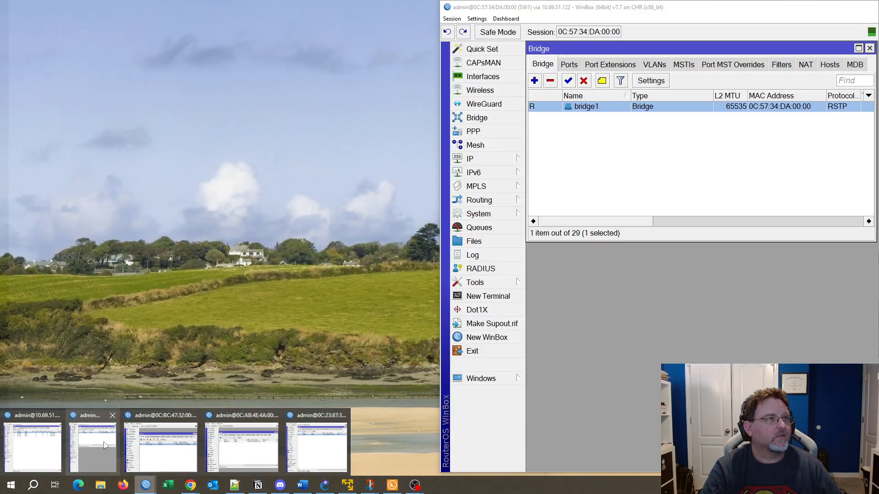
left_click(103, 441)
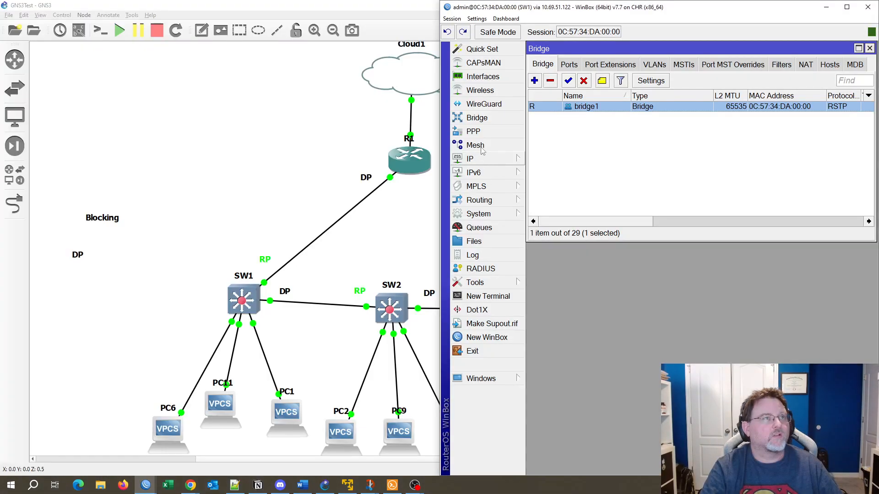
left_click(568, 65)
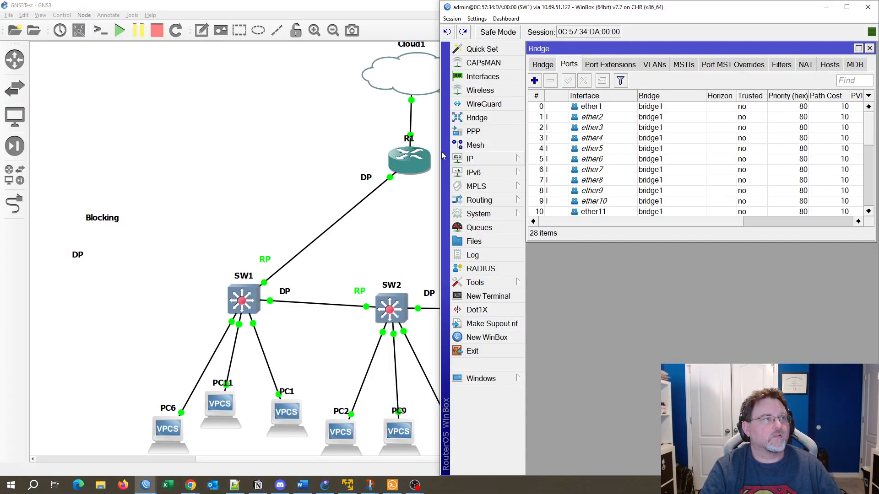
left_click_drag(440, 152, 323, 152)
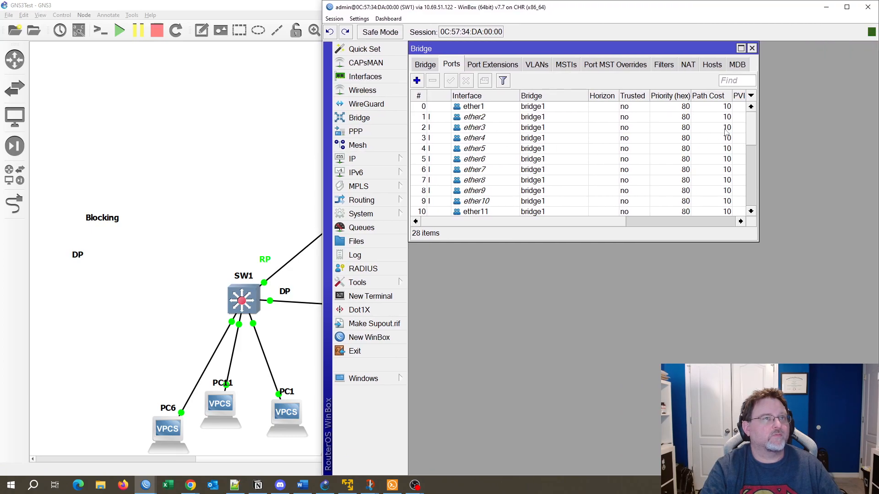
left_click(741, 48)
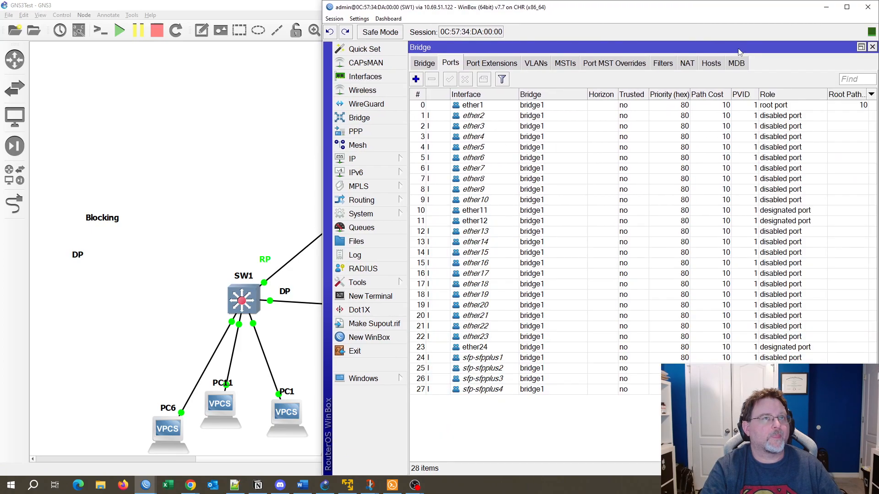
left_click(788, 108)
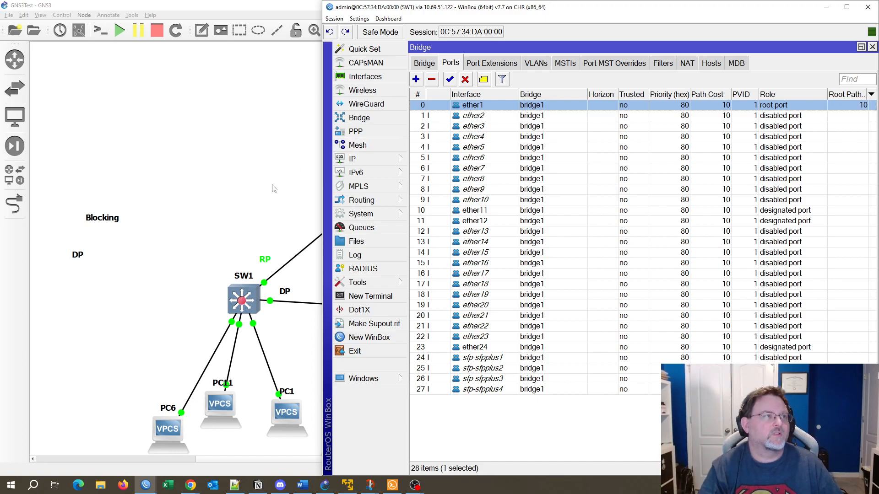
Bring up the SW2 WinBox session and fit its window at full height beside the SW1 session.
mouse_move(141, 489)
mouse_move(162, 448)
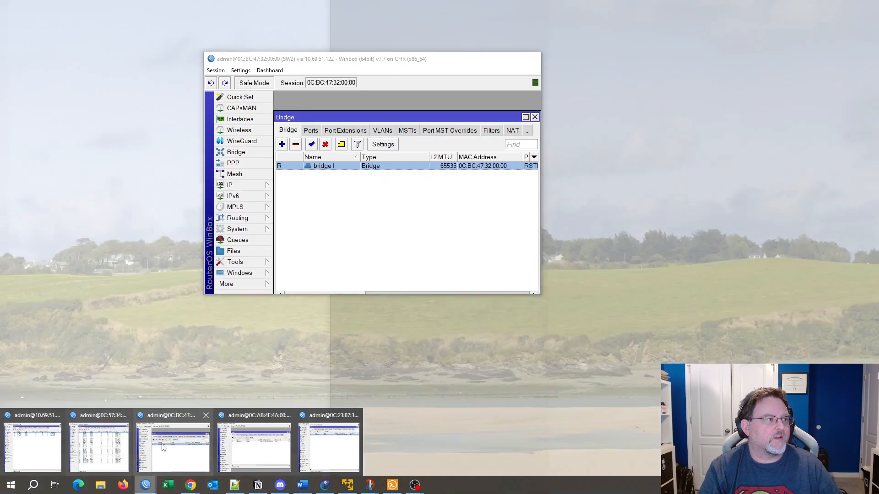
left_click(163, 447)
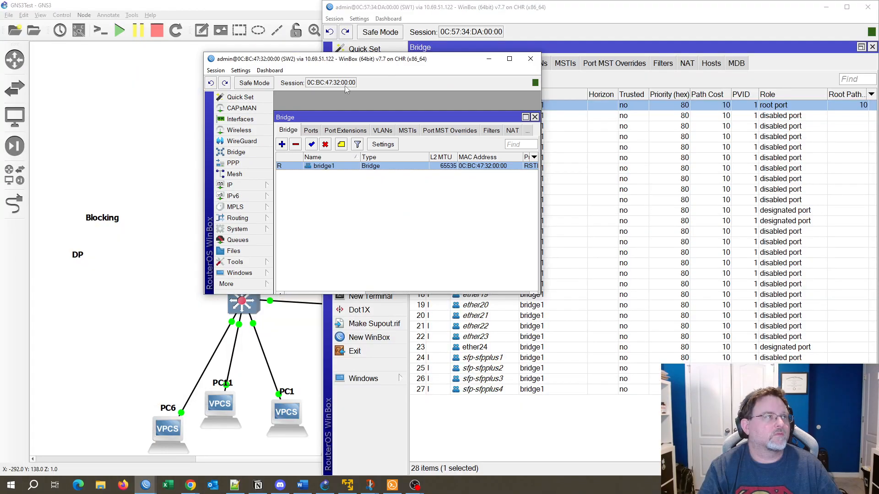
left_click_drag(348, 67, 135, 14)
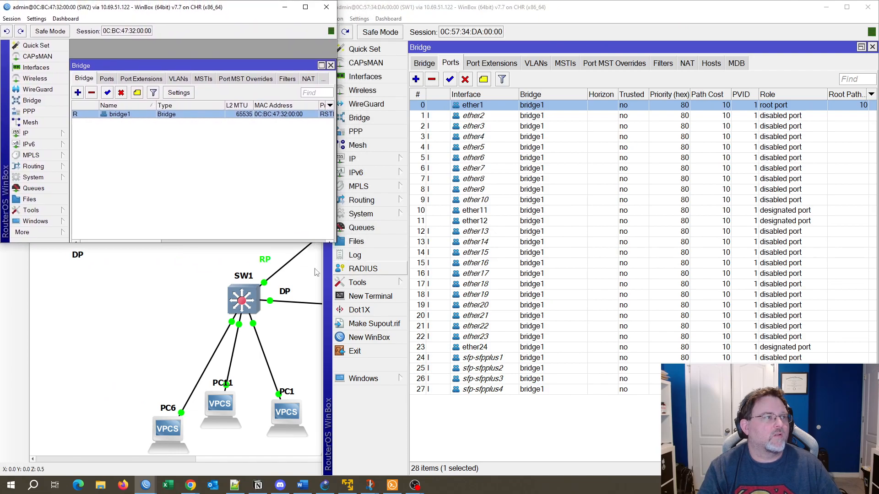
key("super+Left")
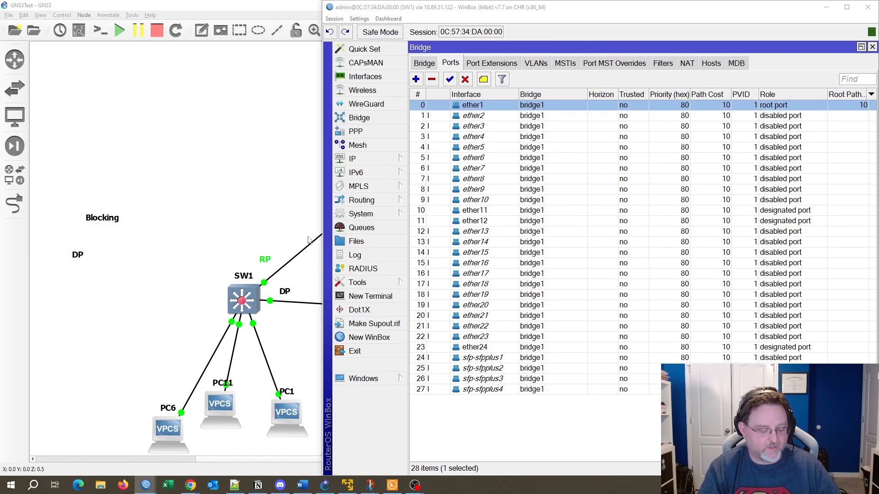
key("super+Up")
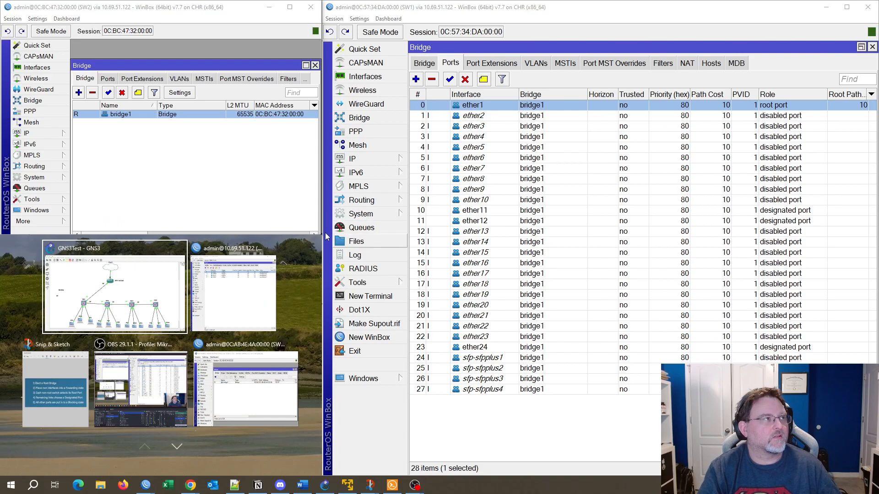
key("Return")
left_click_drag(174, 8, 0, 4)
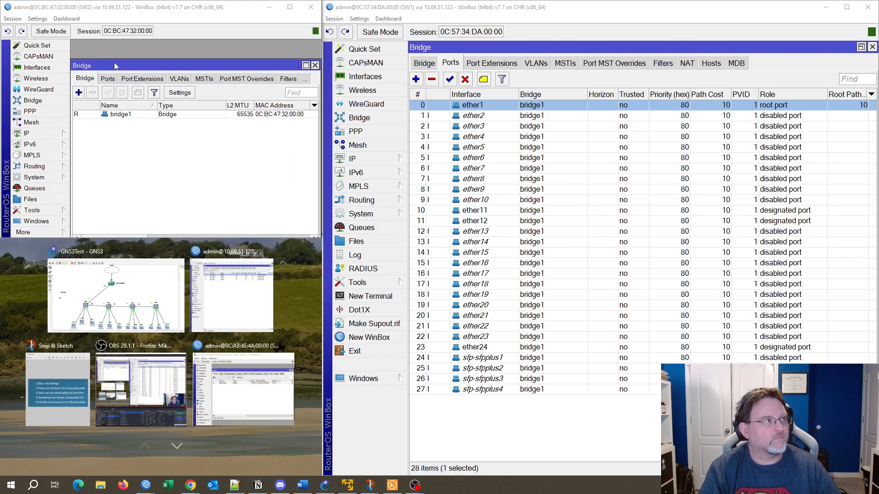
key("Return")
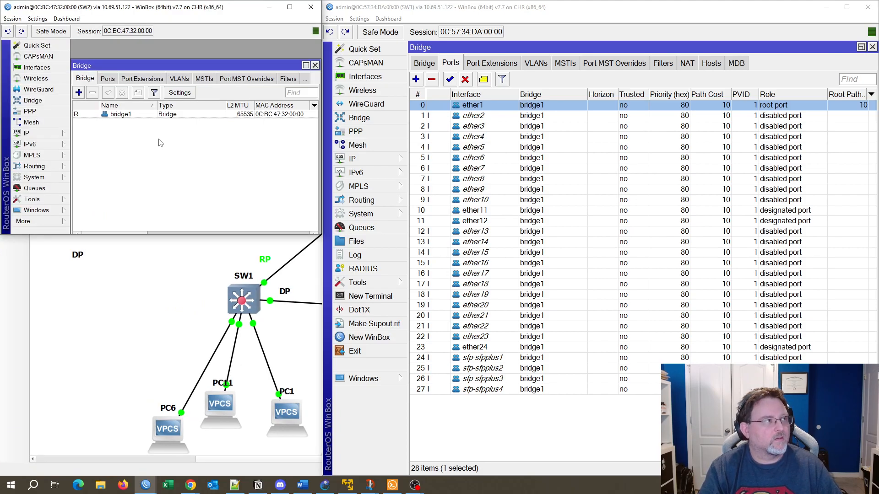
key("super+Down")
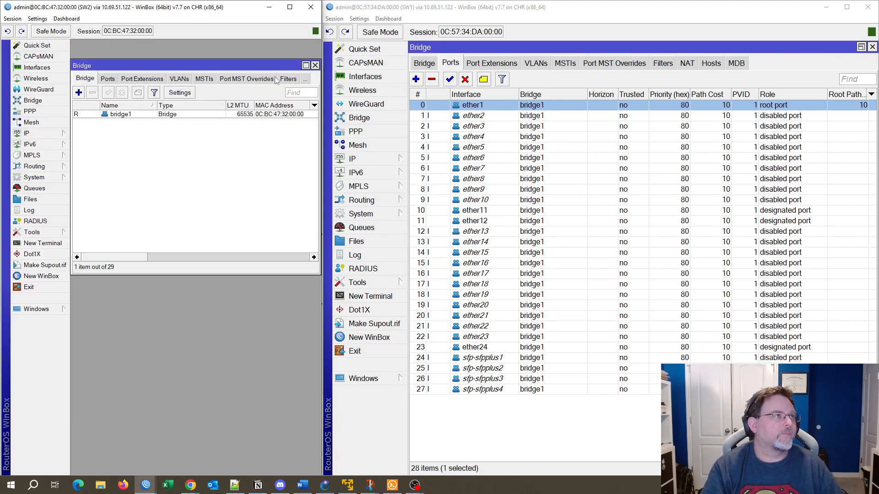
Compare ether1 in SW2's bridge port list with ether24 on SW1, and minimize both WinBox sessions to return to GNS3.
left_click(306, 65)
left_click(108, 58)
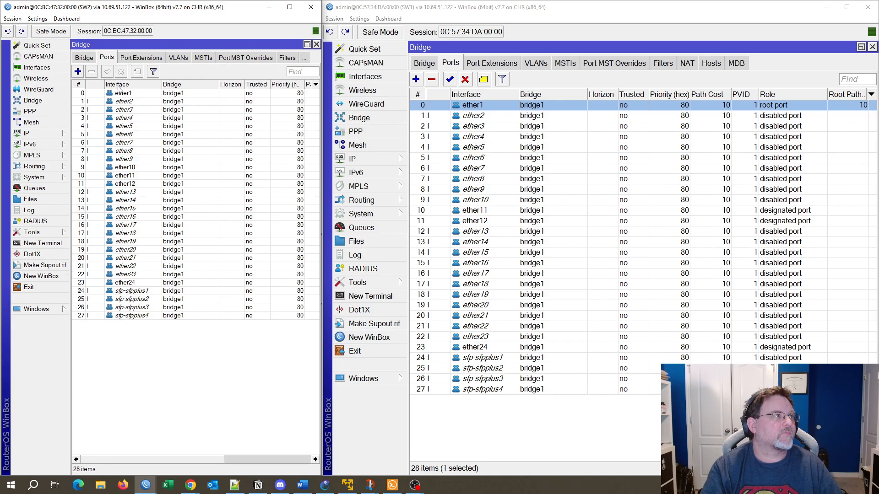
left_click(142, 92)
left_click_drag(136, 460, 113, 444)
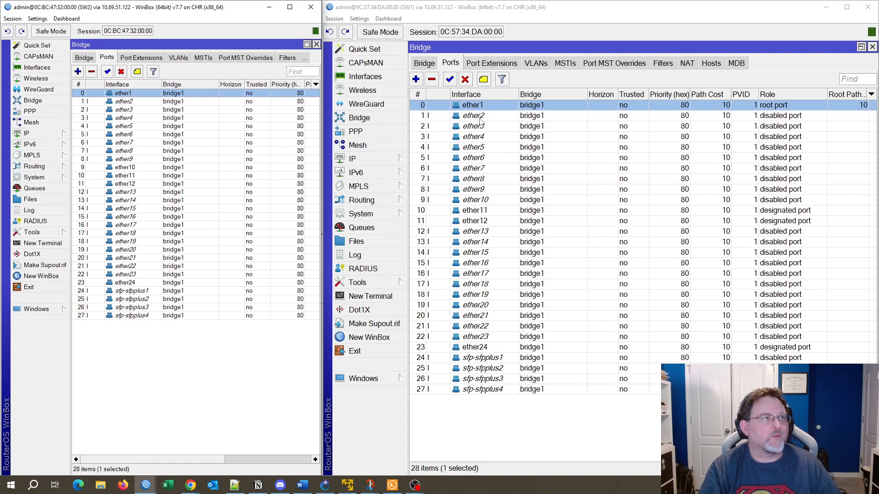
left_click(484, 350)
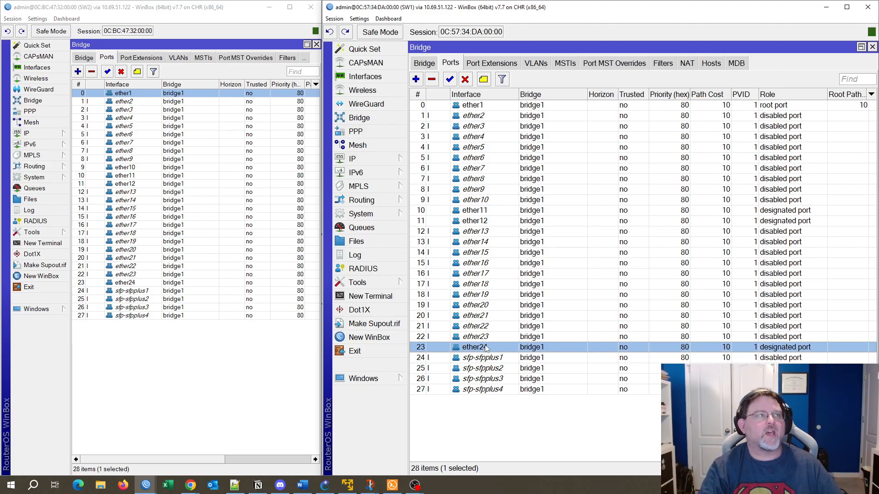
left_click(167, 97)
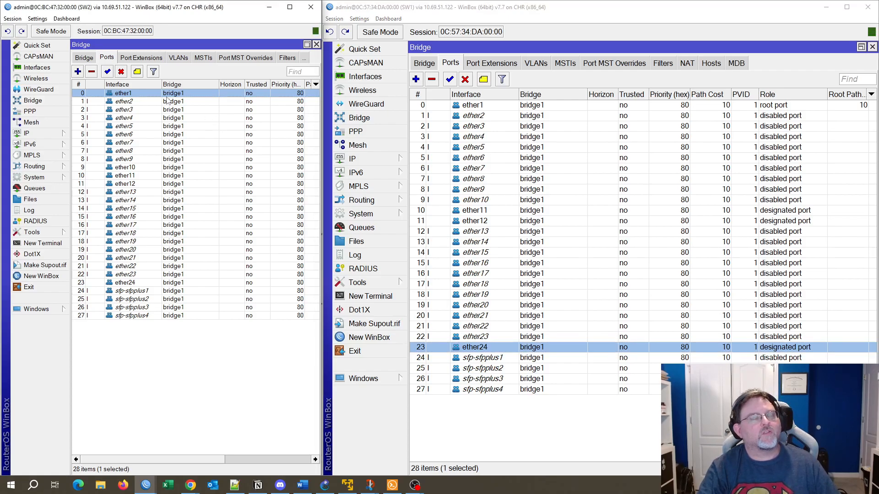
left_click(269, 6)
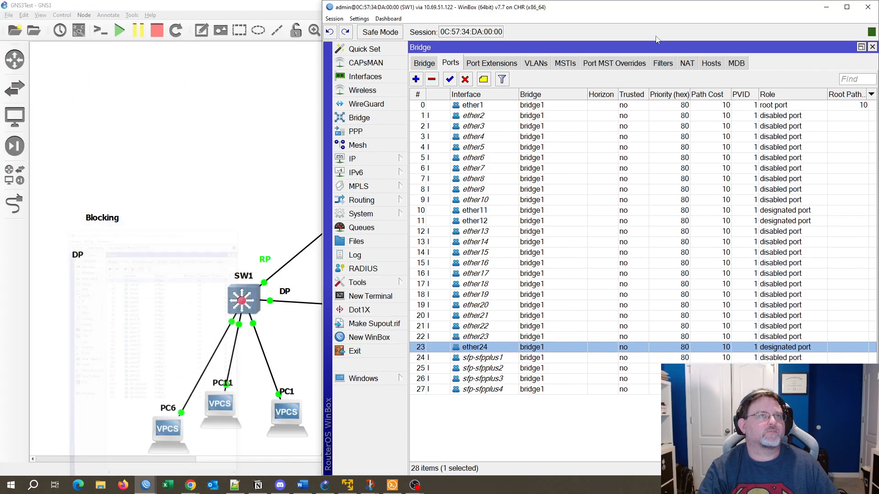
left_click(826, 6)
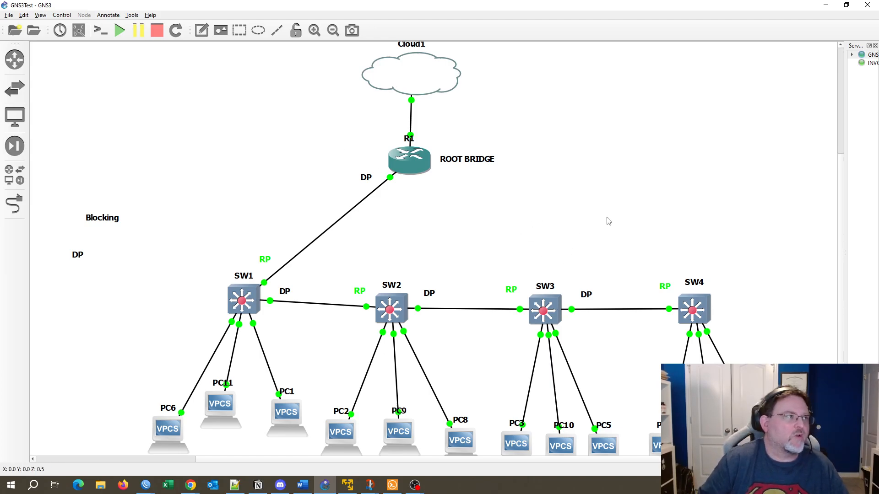
Add a link from SW4 port ether24 to R1 port ether3 in the topology.
left_click(14, 203)
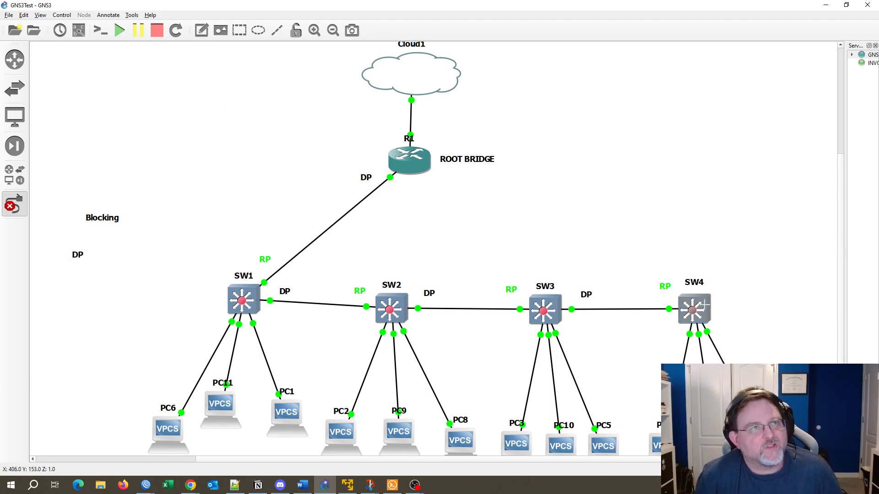
left_click(705, 310)
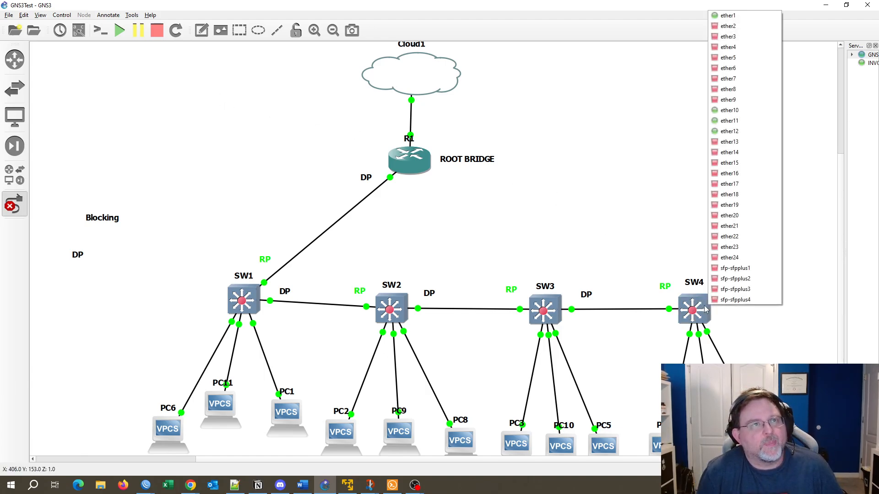
left_click(729, 257)
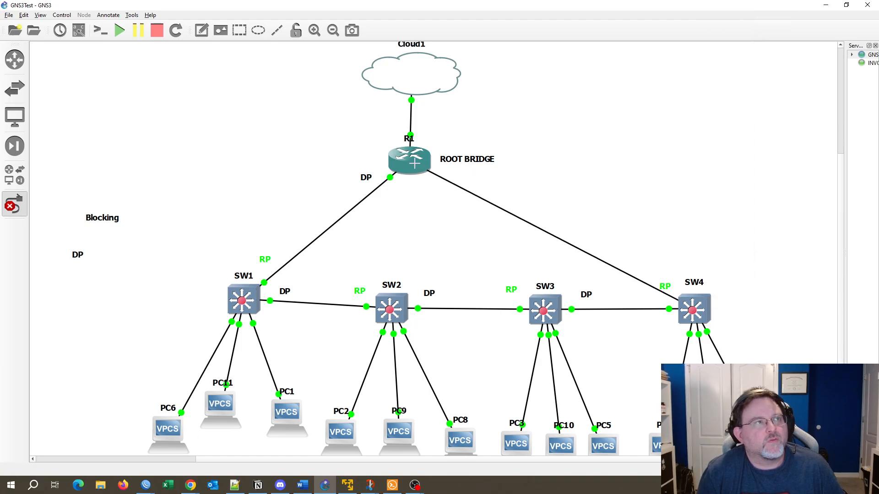
left_click(419, 166)
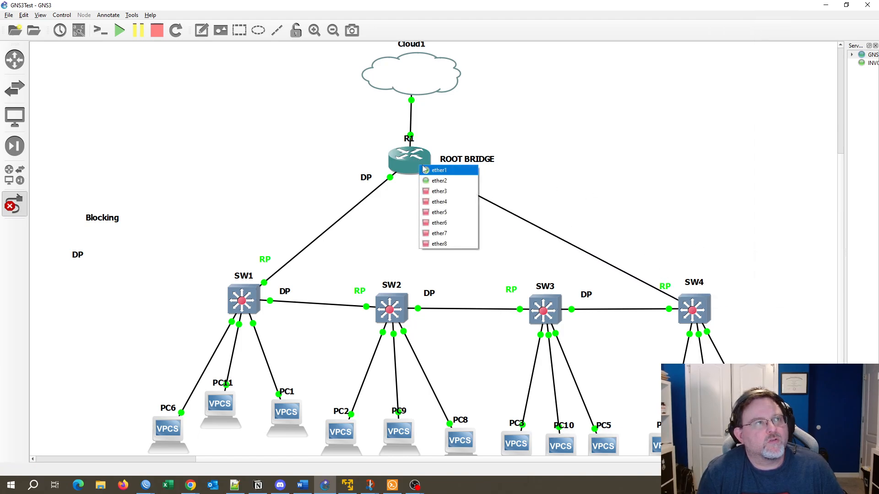
left_click(452, 193)
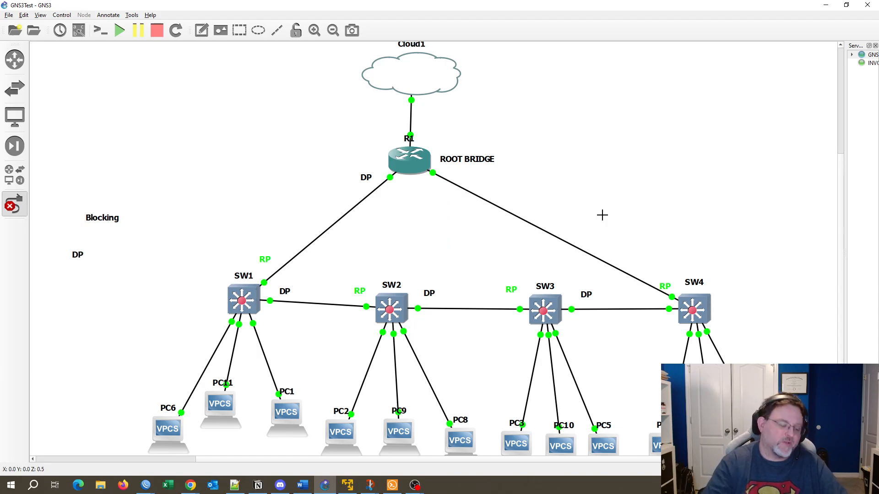
key("Escape")
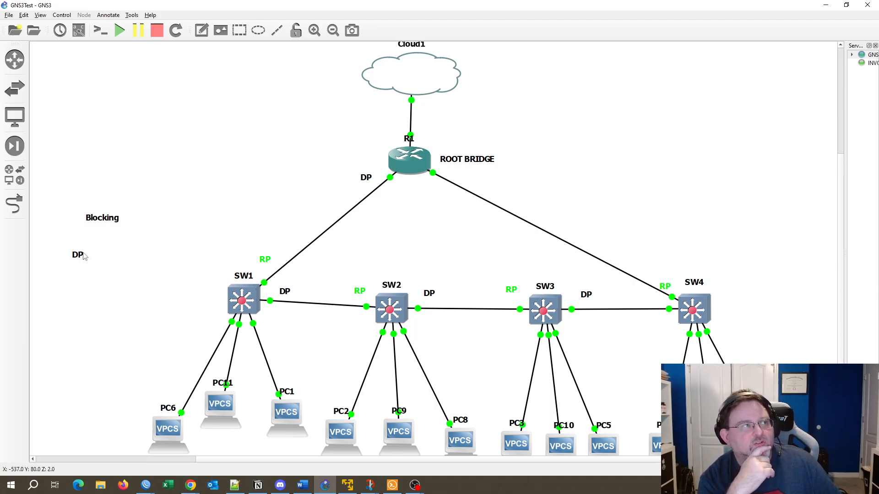
Place DP labels beneath R1's links to SW1 and SW4, and move the SW2 and SW3 role labels aside to the blank area.
left_click_drag(80, 259, 439, 194)
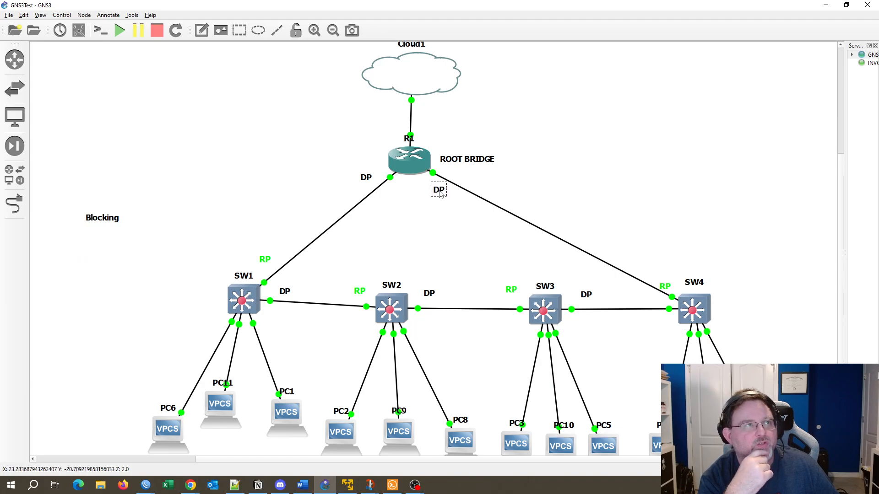
left_click_drag(361, 181, 390, 198)
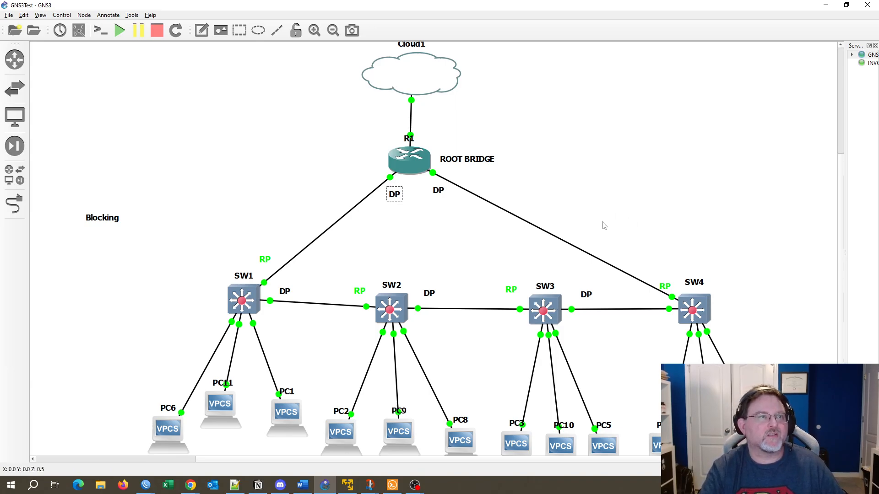
left_click_drag(514, 290, 746, 179)
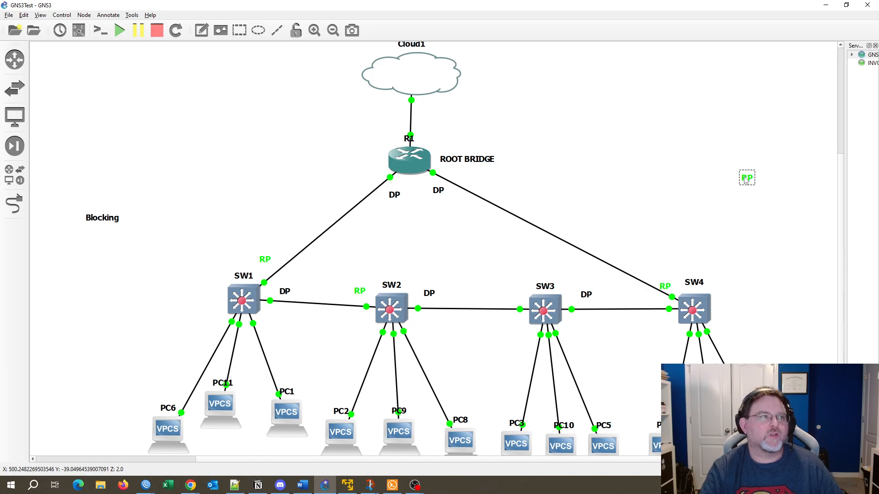
left_click_drag(588, 295, 773, 183)
left_click_drag(429, 293, 776, 211)
left_click_drag(360, 292, 773, 162)
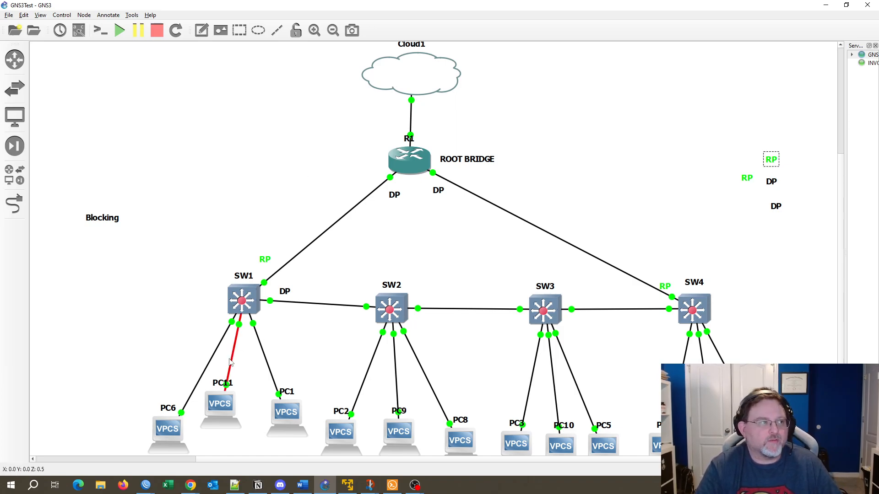
Switch to the SW1 WinBox session and view the STP path cost settings of bridge port ether1, leaving them unchanged.
left_click(145, 486)
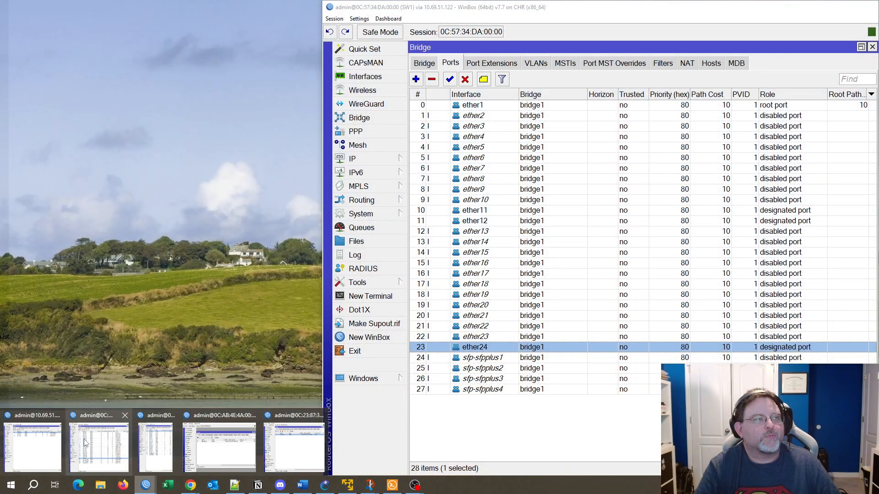
left_click(85, 442)
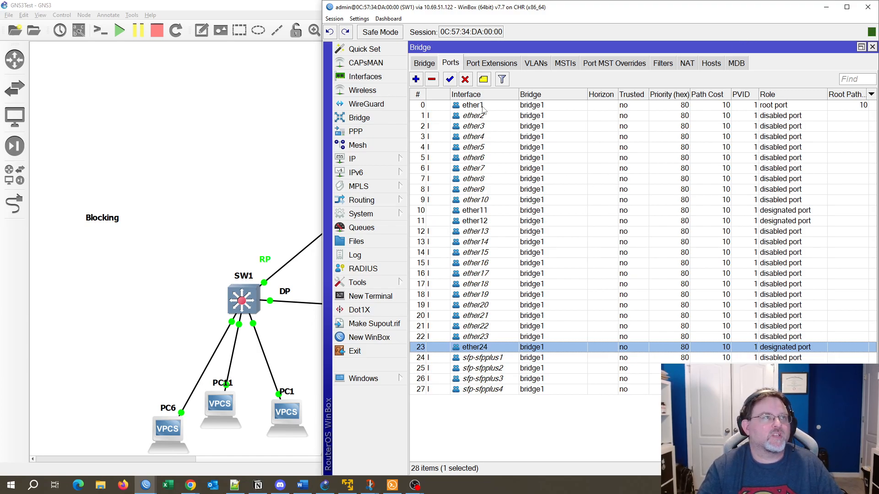
double_click(476, 106)
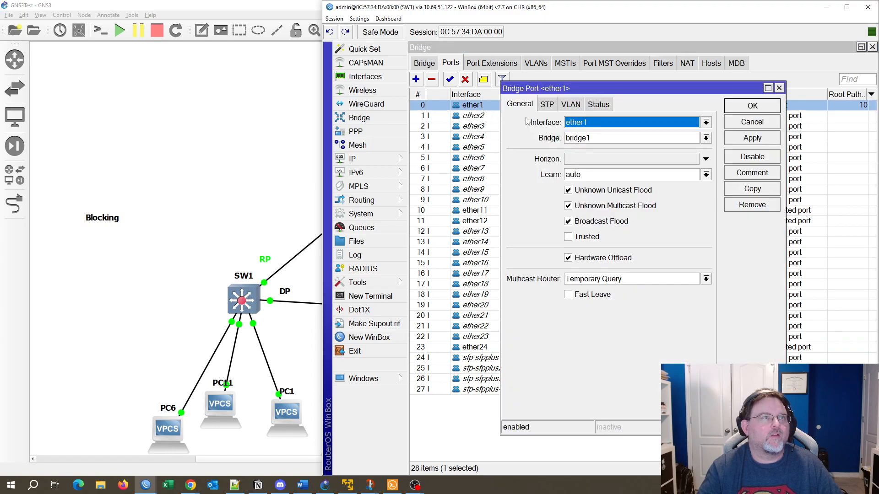
left_click(545, 105)
key("Tab")
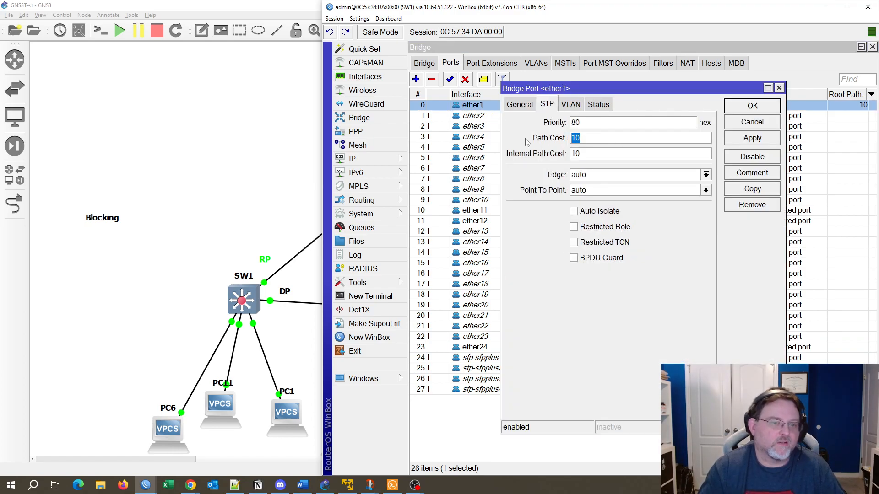
left_click(746, 125)
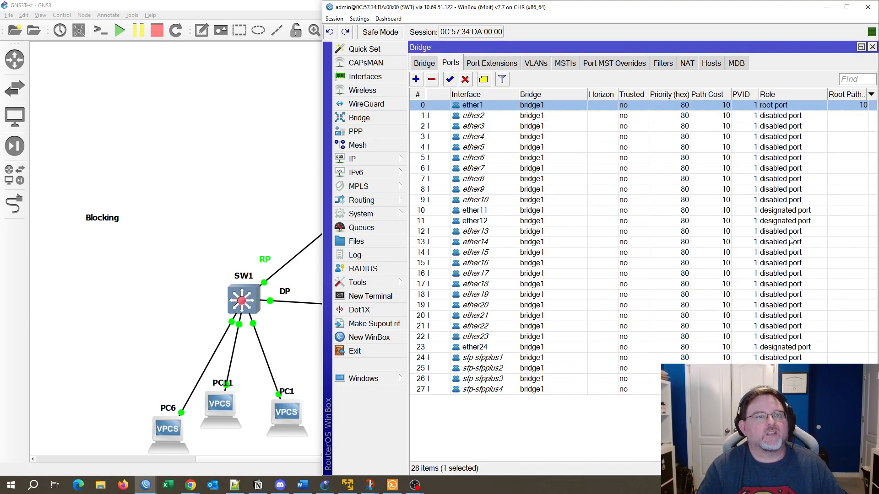
Sort SW1's bridge ports by descending root path cost, widen that column to show its full heading, and return to GNS3.
left_click(860, 95)
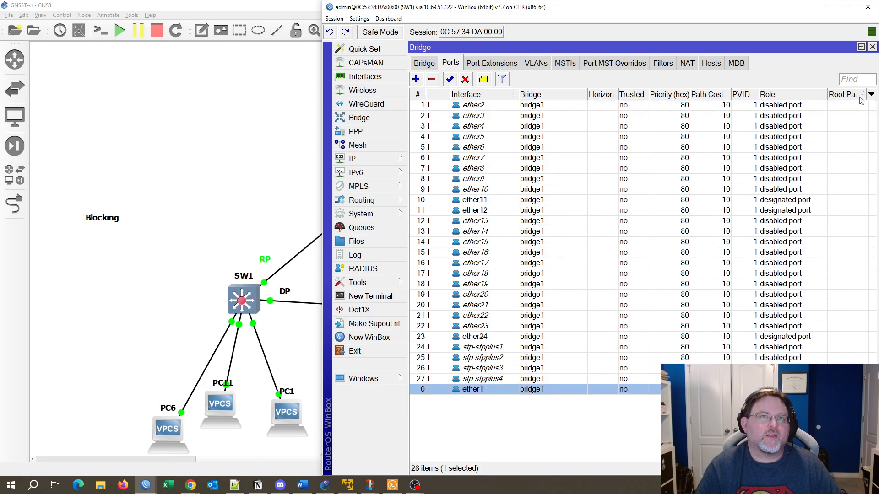
left_click(847, 95)
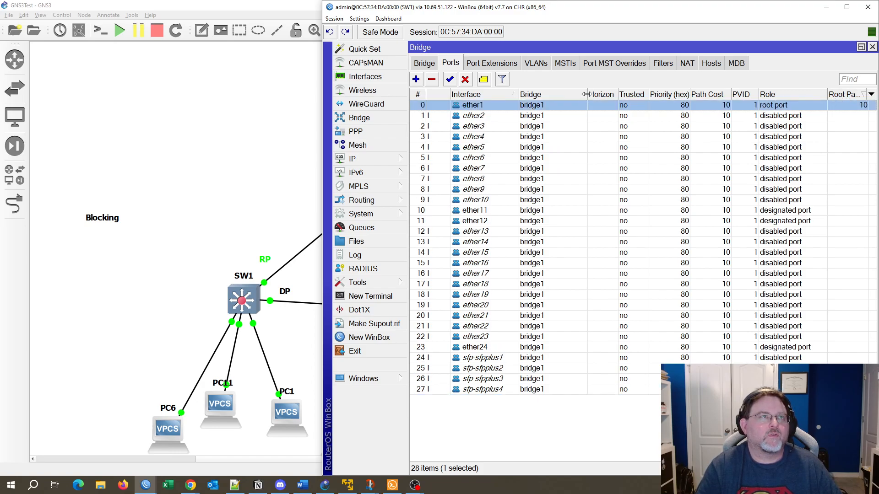
left_click_drag(585, 94, 559, 95)
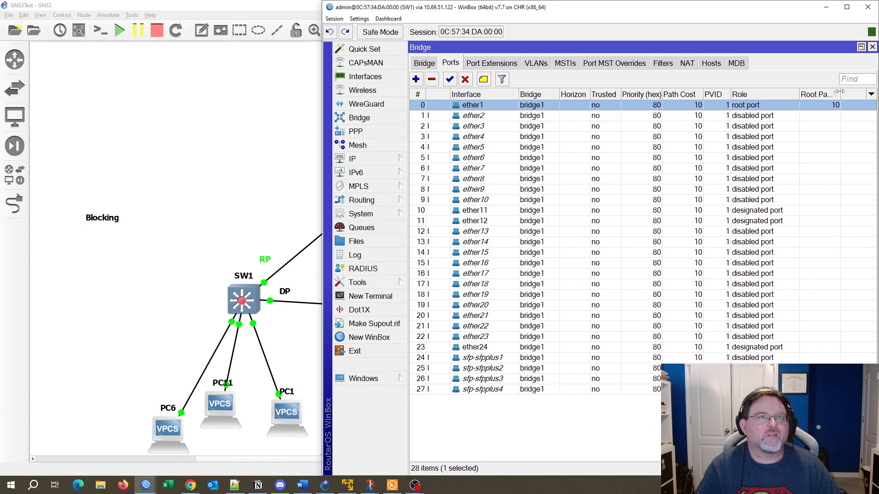
left_click_drag(841, 94, 864, 89)
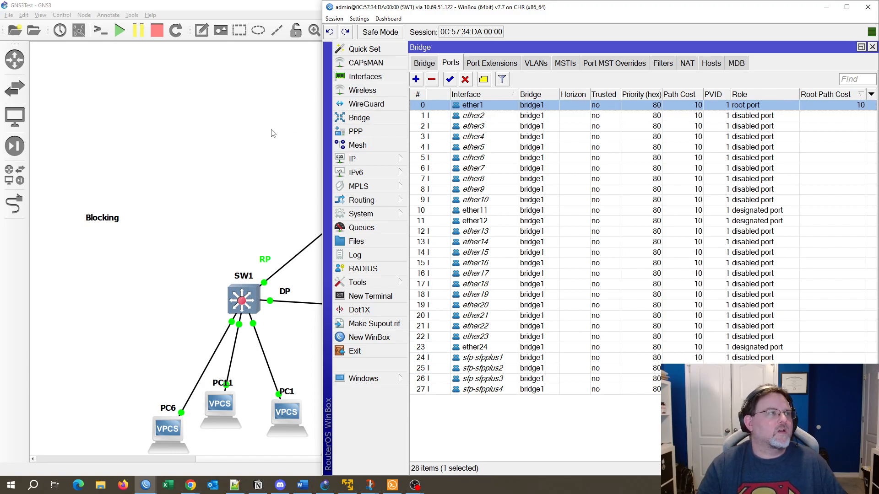
left_click(240, 146)
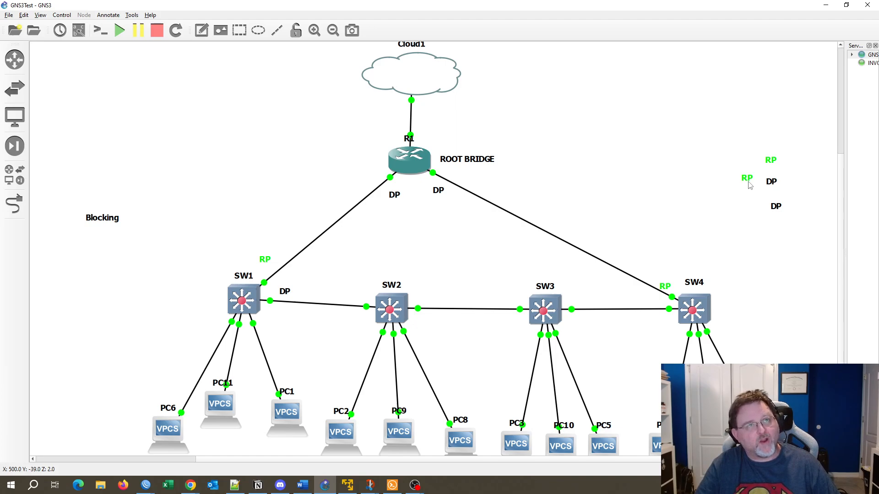
Label SW2's SW1-facing port RP and SW3-facing port DP, and label SW3's SW2-facing port DP and SW4-facing port RP.
left_click_drag(747, 184, 358, 298)
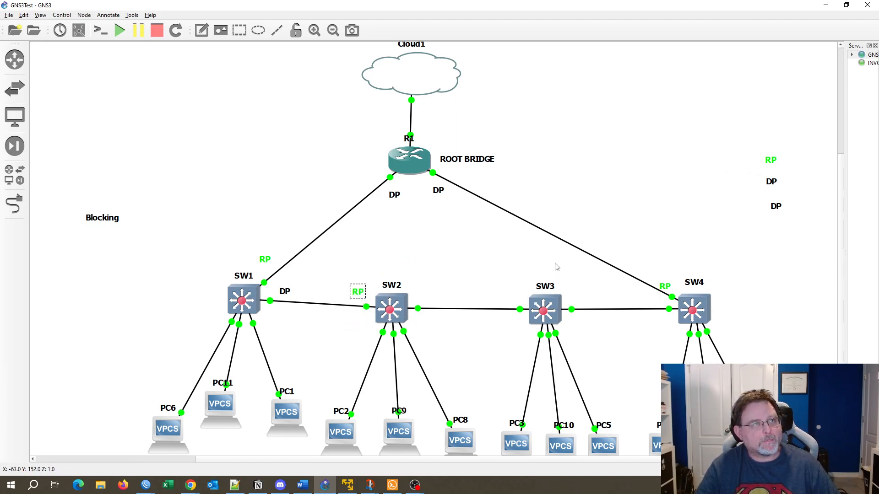
left_click_drag(773, 208, 423, 296)
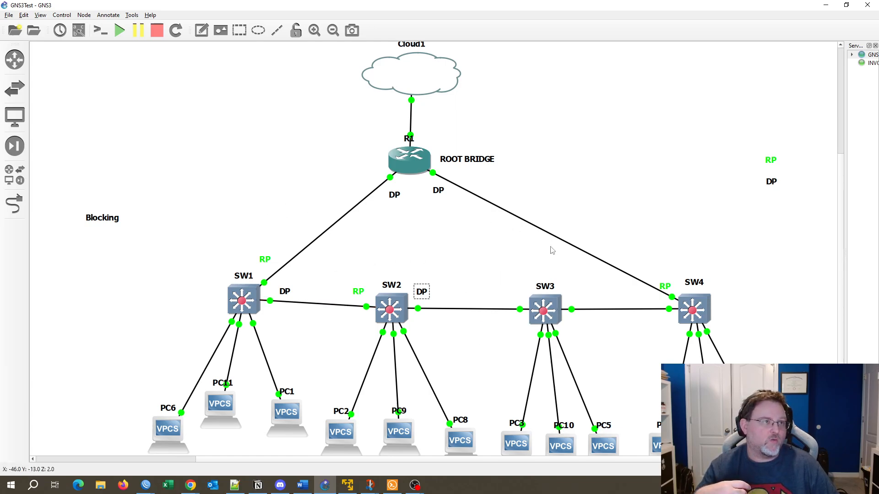
left_click_drag(771, 164, 587, 293)
left_click_drag(770, 187, 513, 297)
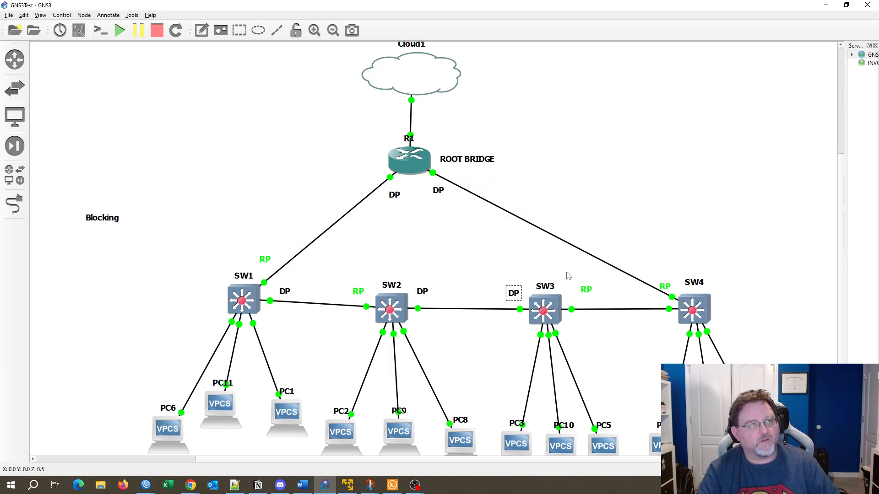
Duplicate the DP label, placing one copy at SW4's link to SW3 and a spare in the blank area right of Cloud1.
right_click(512, 296)
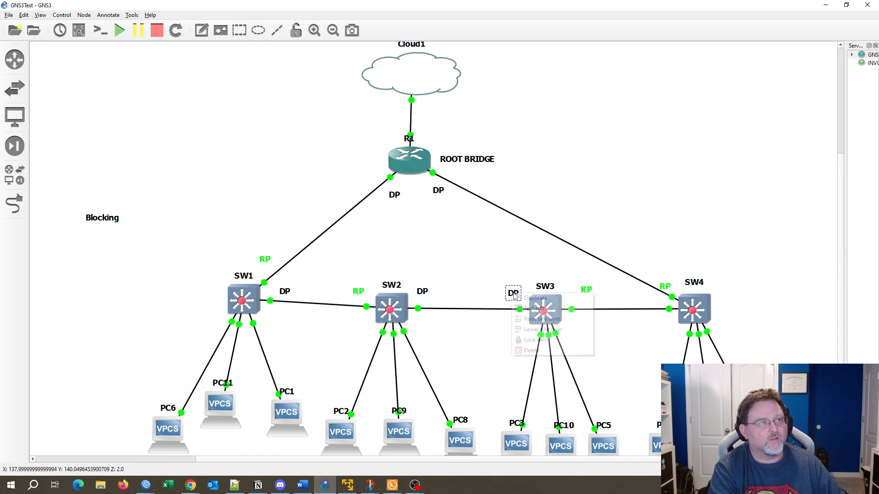
left_click(535, 297)
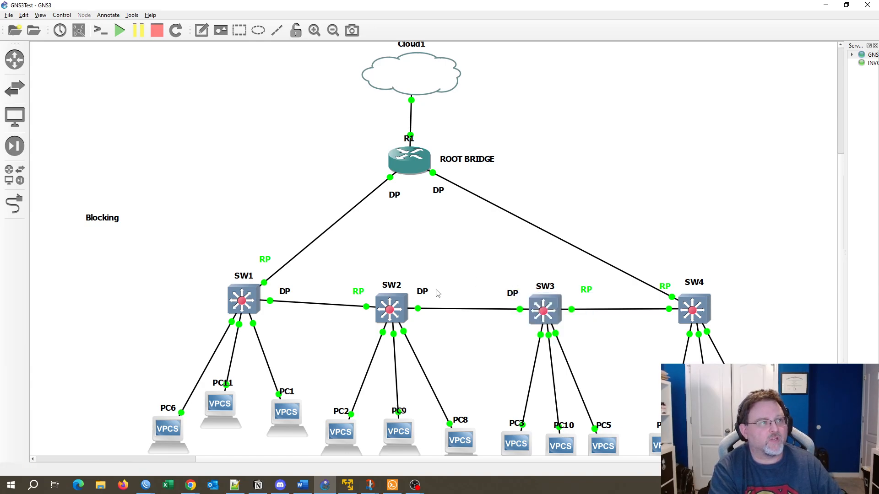
right_click(510, 294)
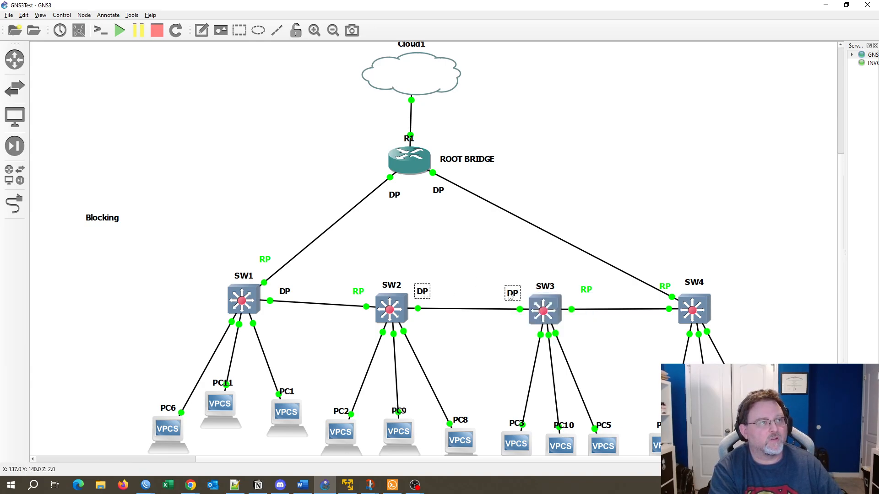
left_click(535, 299)
left_click_drag(439, 309, 662, 324)
left_click_drag(527, 308, 173, 123)
left_click_drag(404, 78, 786, 79)
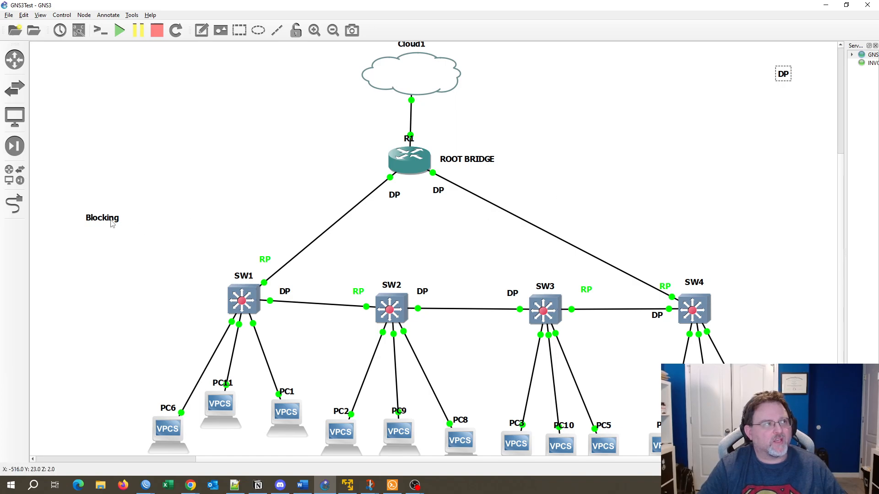
Move the Blocking label to just beneath the spare DP label.
left_click_drag(112, 221, 144, 206)
left_click_drag(855, 112, 790, 99)
right_click(397, 310)
left_click(155, 207)
Bring up the SW2 and SW3 WinBox sessions side by side and show SW3's bridge port list maximized within its session.
left_click(146, 485)
left_click(155, 441)
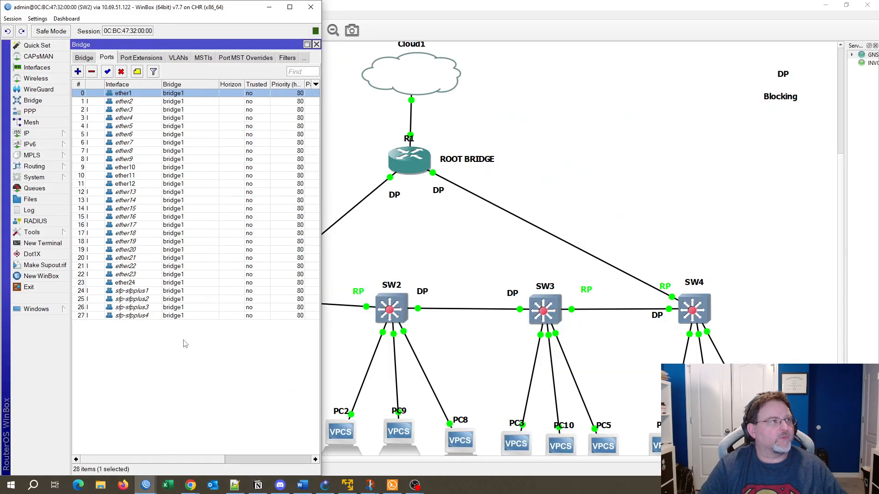
mouse_move(148, 484)
left_click(218, 446)
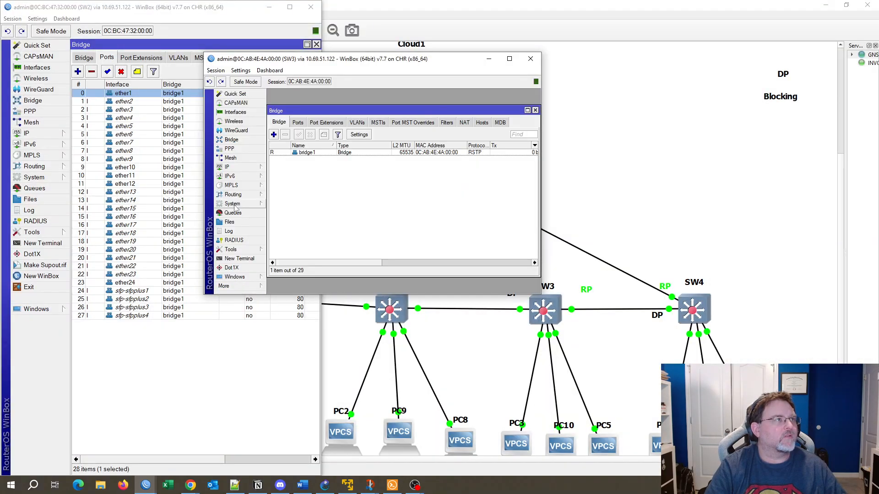
key("super+Right")
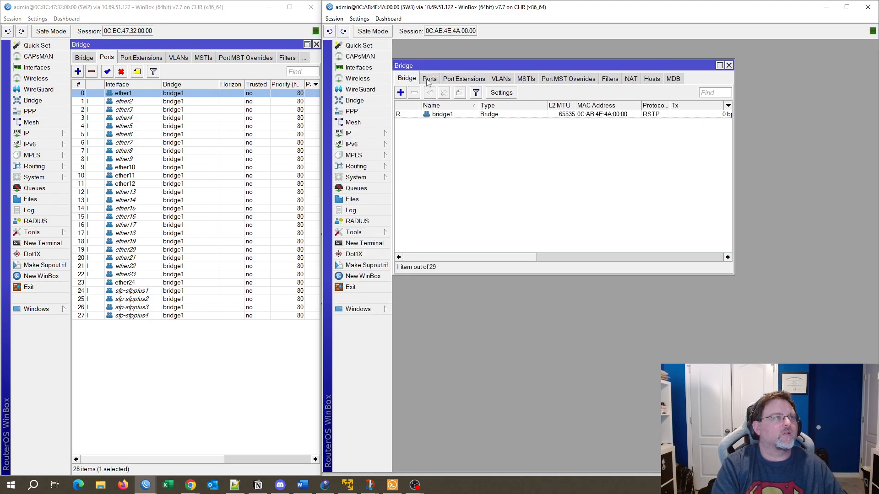
left_click(429, 79)
double_click(434, 66)
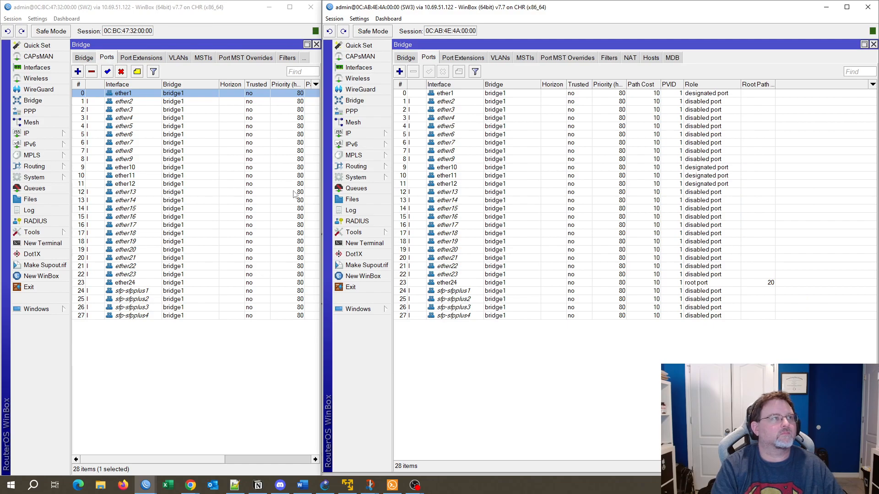
key("alt+Tab")
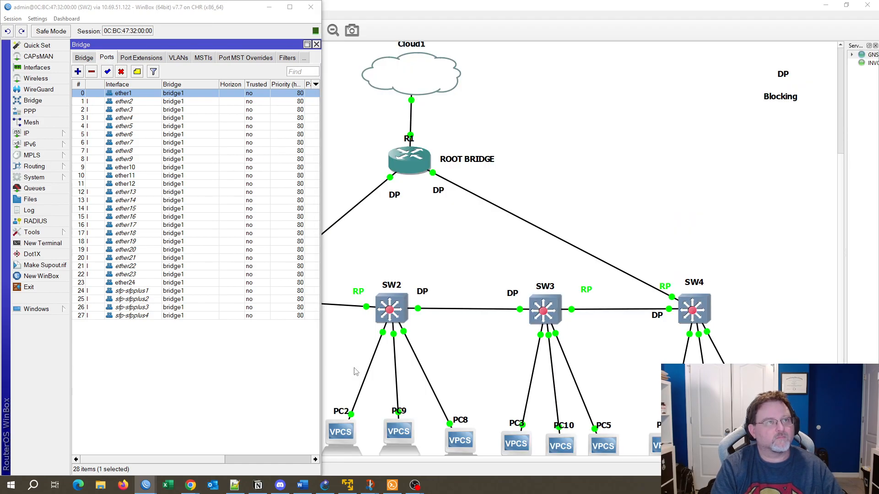
key("alt+Tab")
key("alt+Tab")
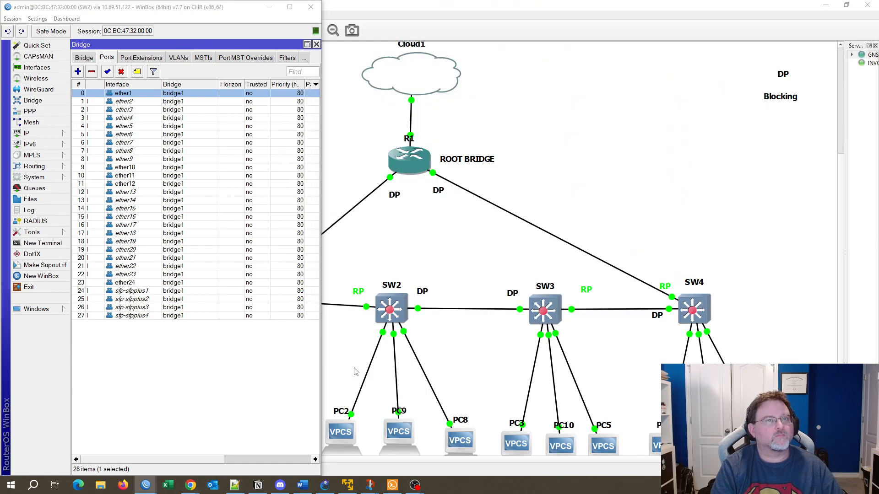
key("alt+Tab")
key("alt+Tab")
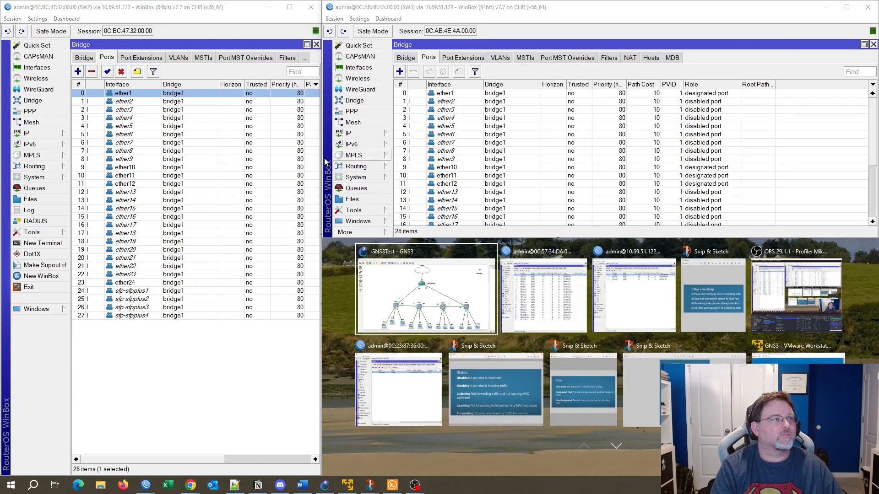
Resize the SW3 WinBox window to full height and widen the SW2 window up to its edge.
mouse_move(352, 155)
left_click_drag(357, 11, 405, 15)
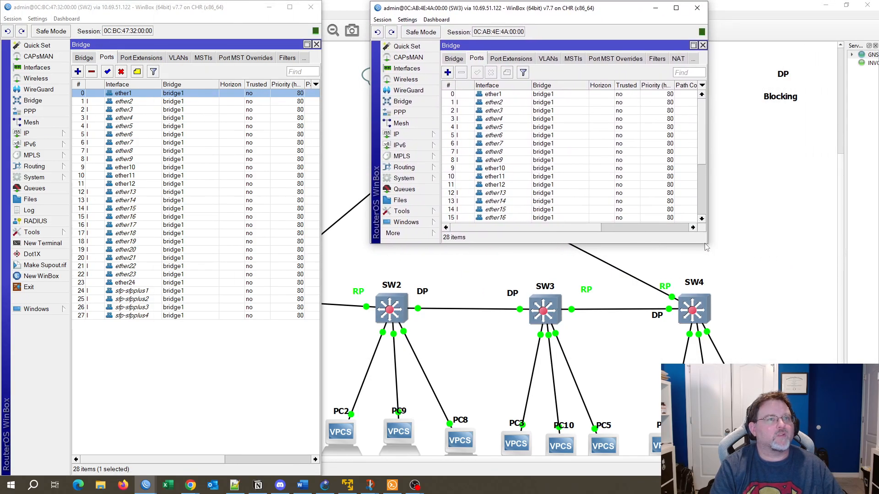
left_click_drag(706, 243, 878, 477)
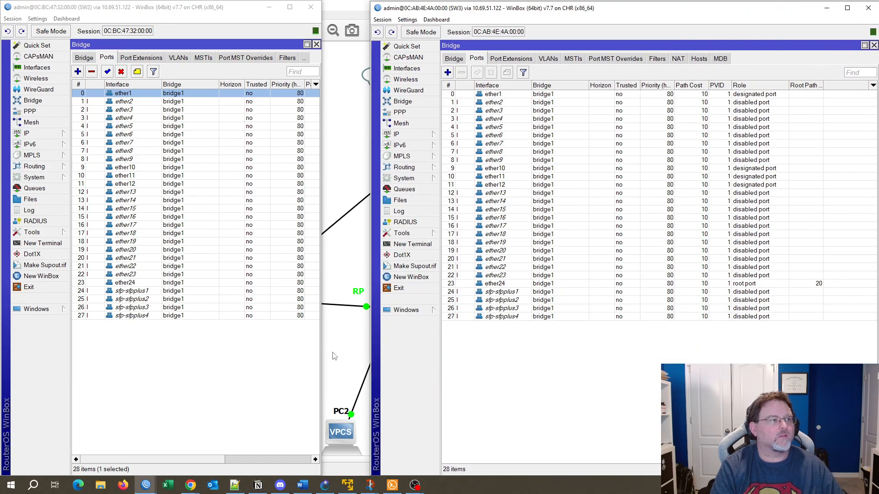
left_click(321, 360)
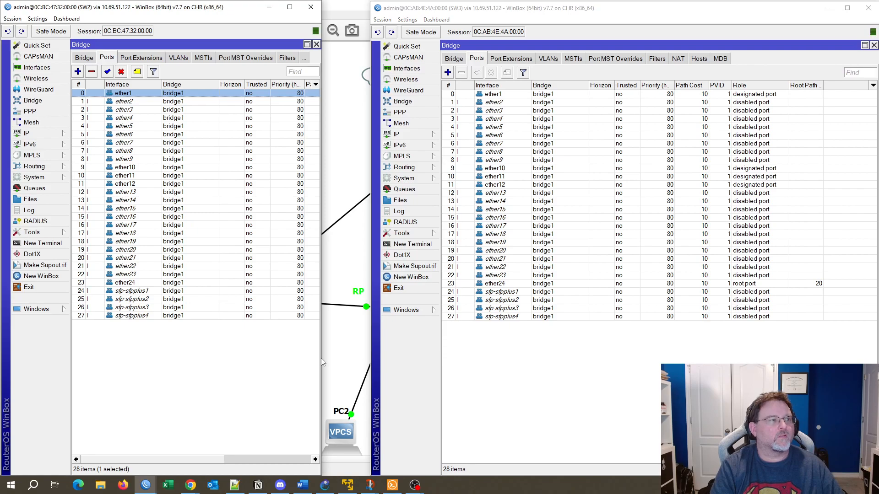
left_click_drag(321, 361, 369, 360)
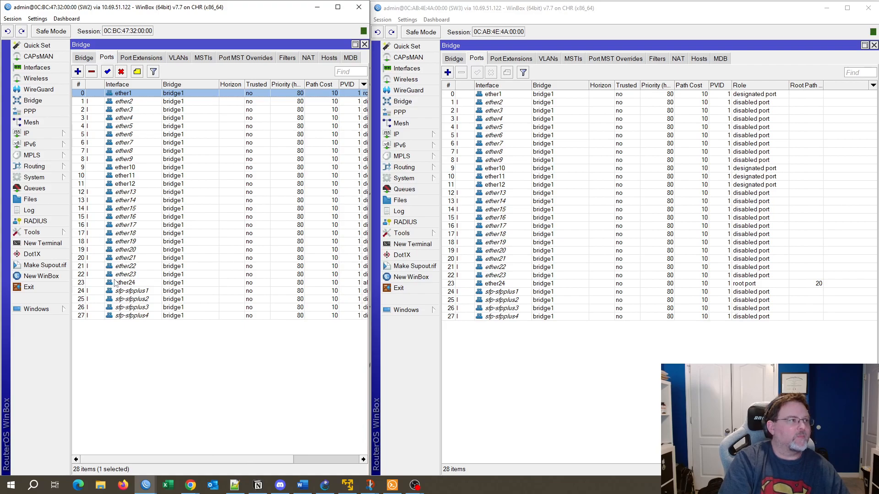
Compare ether24 in SW2's bridge port list with the roles of ether1 and ether24 on SW3.
left_click(131, 282)
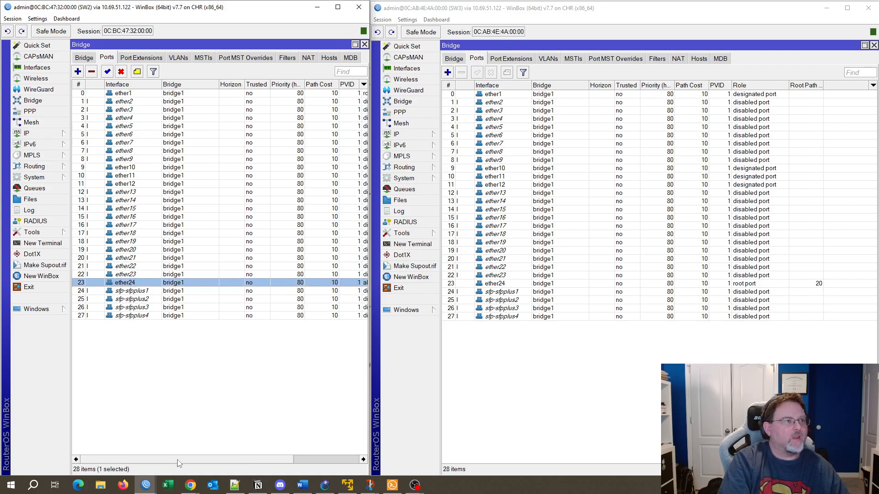
left_click(504, 94)
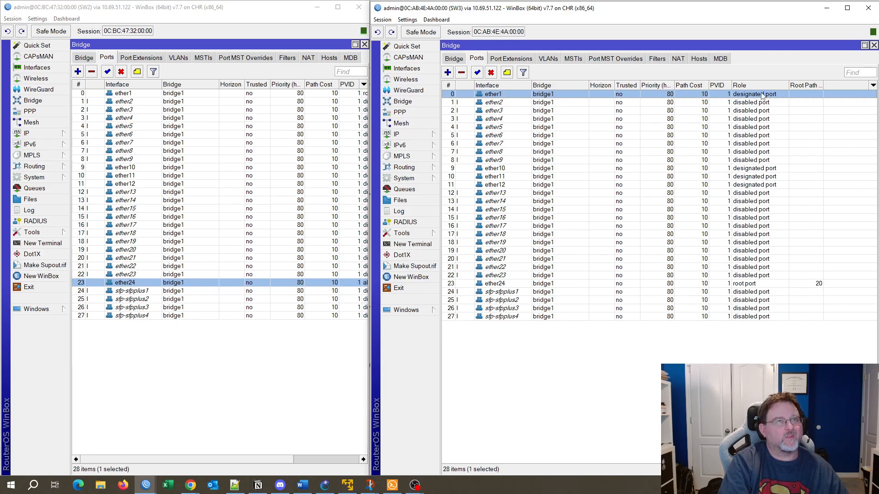
left_click(765, 284)
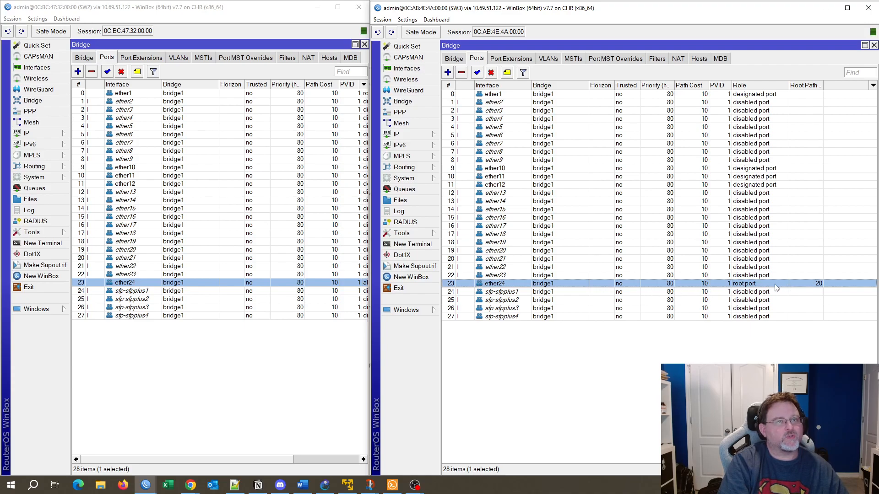
Check ether1's role on SW3 and examine the bridge port status of ether24 on SW2.
left_click(757, 95)
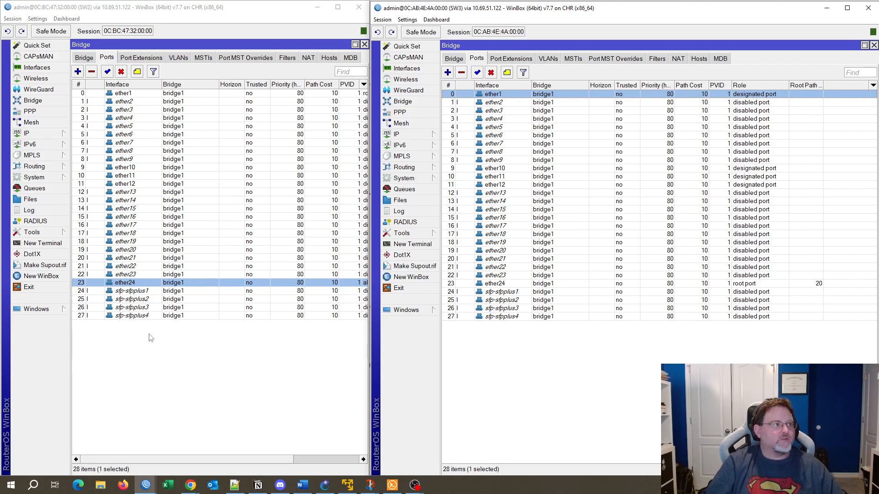
left_click(103, 284)
scroll(137, 293, "right", 3)
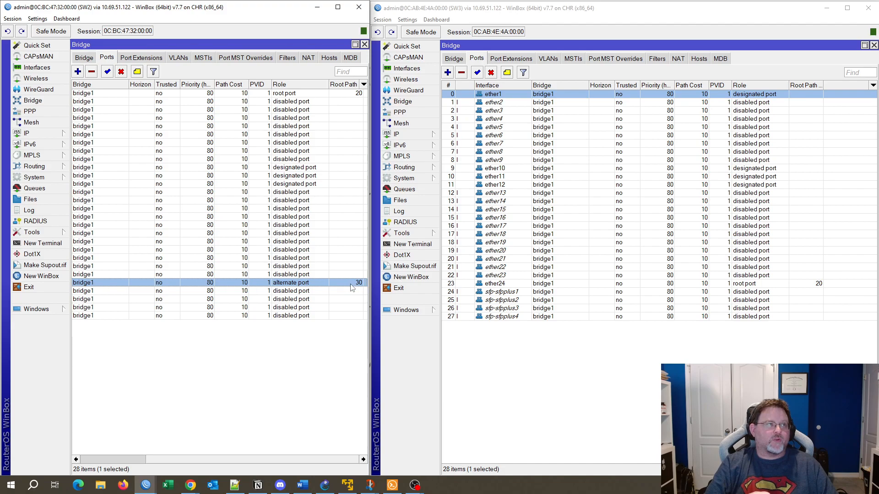
double_click(224, 282)
left_click(183, 125)
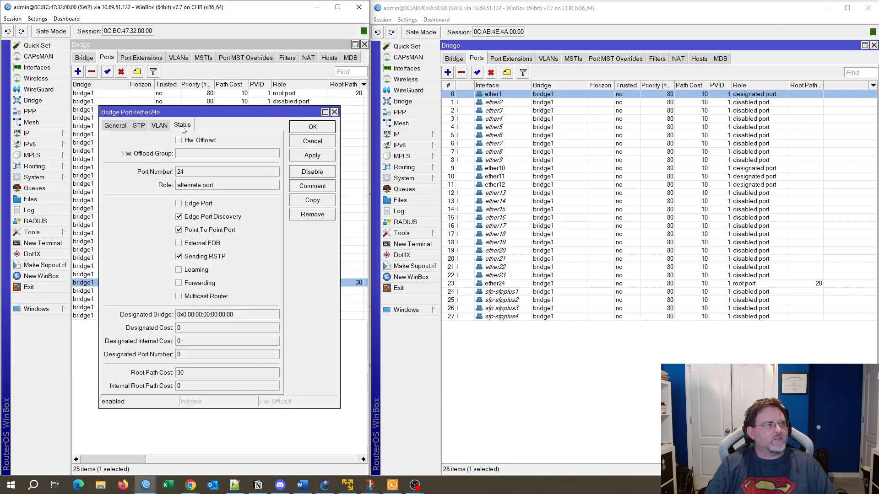
left_click_drag(226, 189, 156, 191)
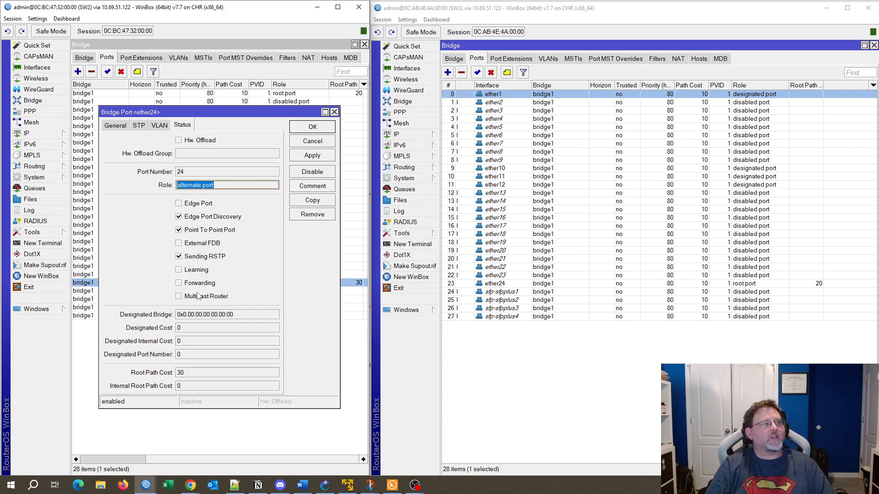
left_click(311, 130)
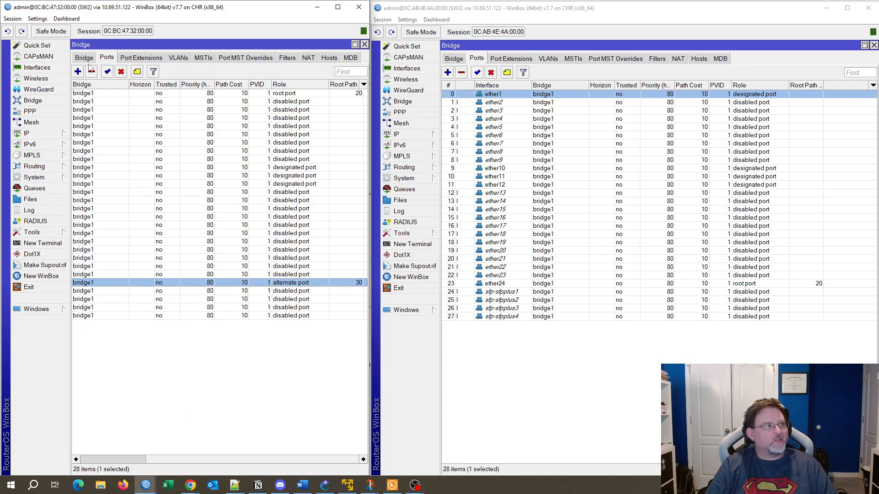
Open bridge1's general settings on both SW2 and SW3 and compare their MAC addresses.
left_click(87, 59)
double_click(137, 94)
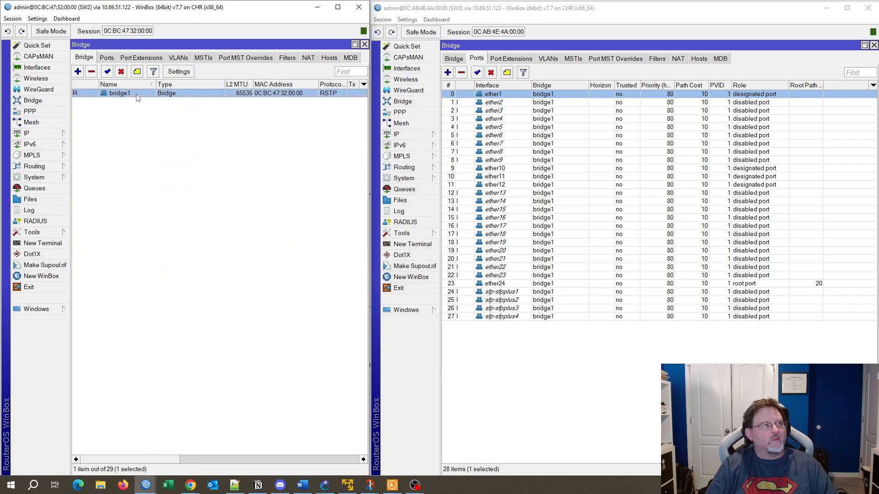
left_click(100, 61)
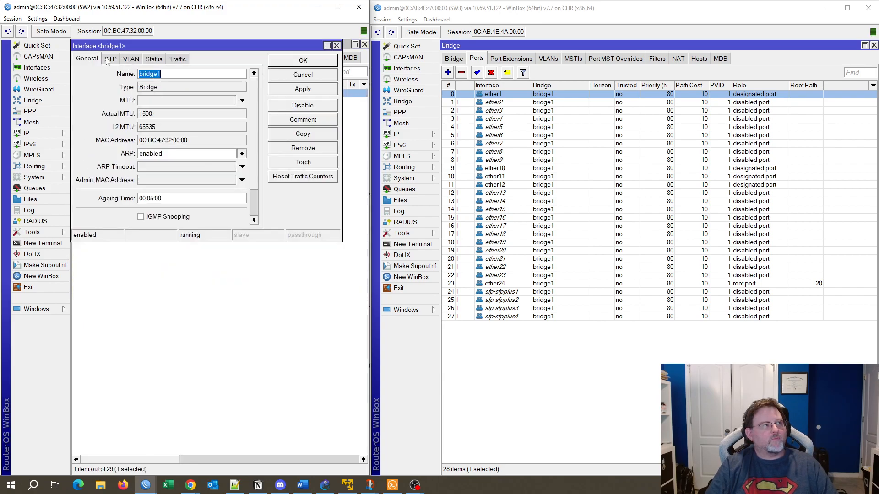
left_click(453, 59)
double_click(503, 94)
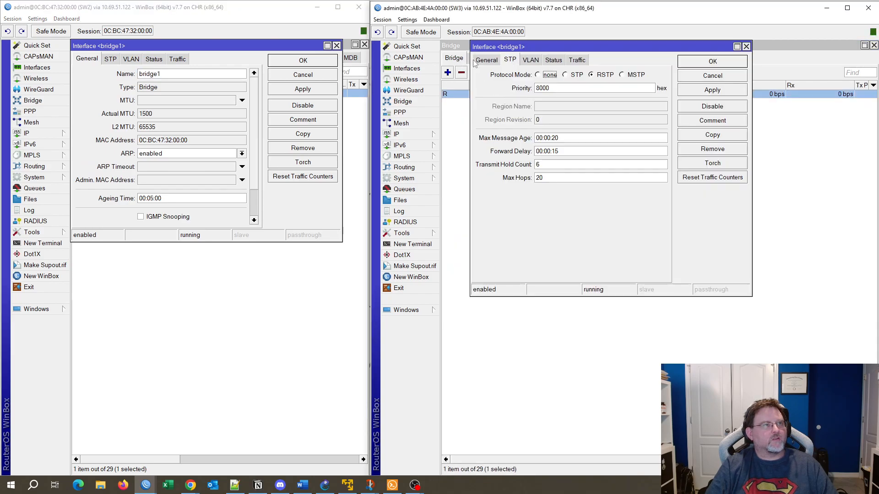
left_click(475, 62)
left_click(590, 144)
left_click_drag(590, 143, 521, 143)
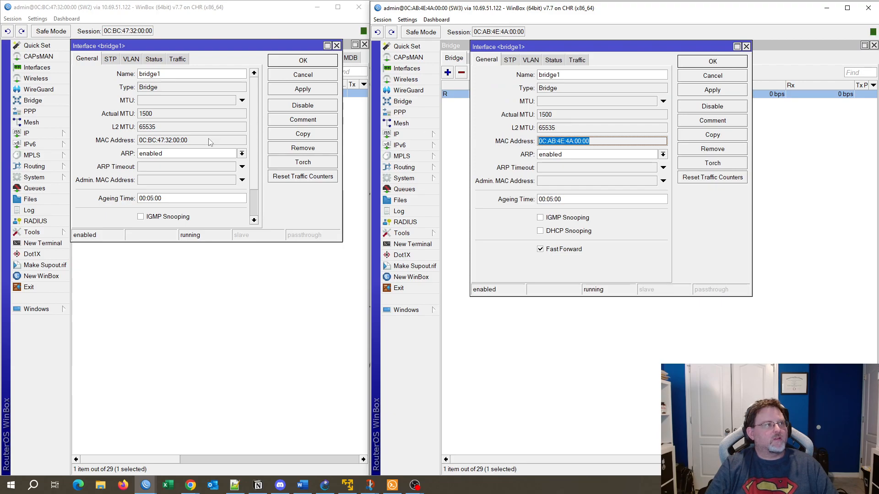
left_click_drag(210, 140, 131, 144)
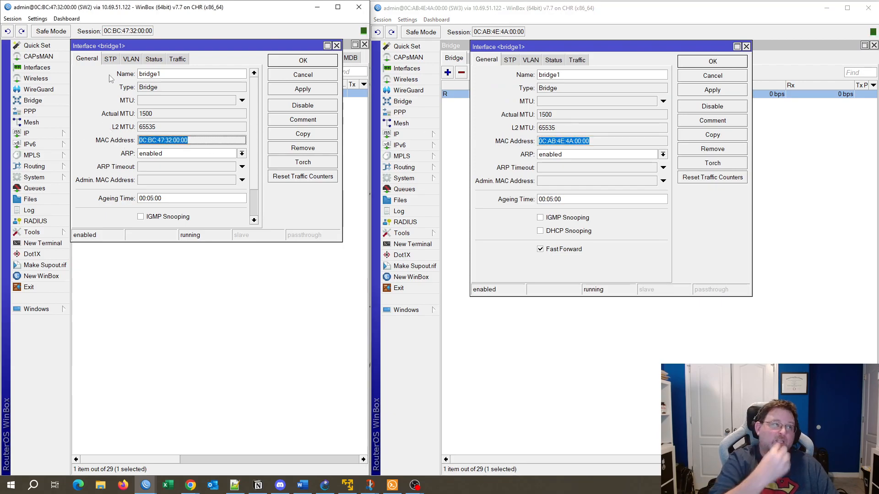
Recheck SW3's bridge MAC address, then close both bridge1 dialogs and return both switches to their bridge port lists.
left_click(496, 110)
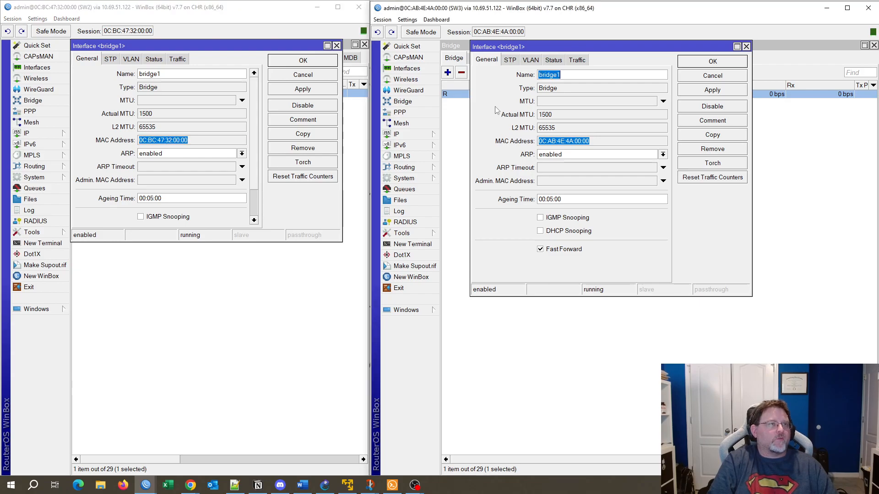
left_click(559, 145)
left_click_drag(539, 143, 643, 147)
left_click(620, 144)
left_click(714, 78)
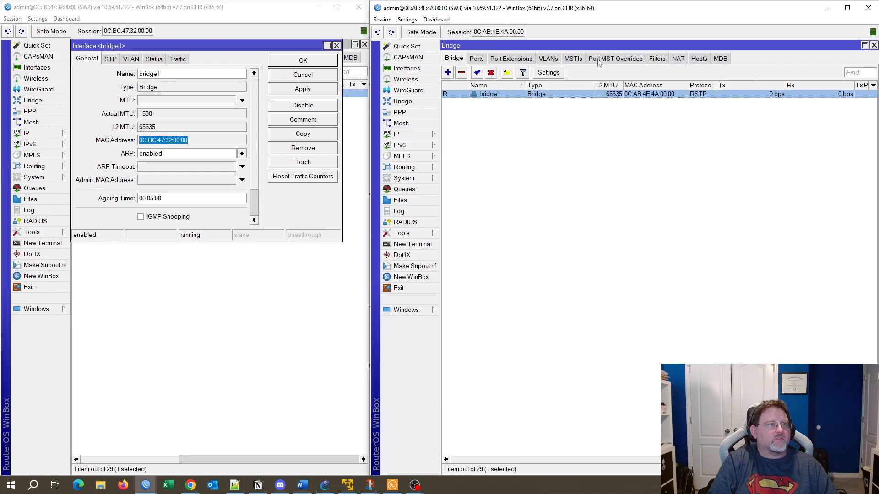
left_click(477, 59)
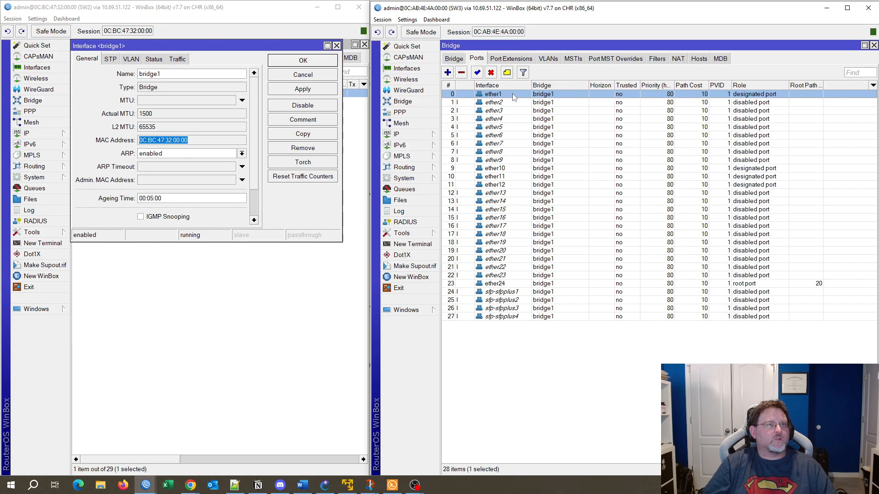
left_click(302, 76)
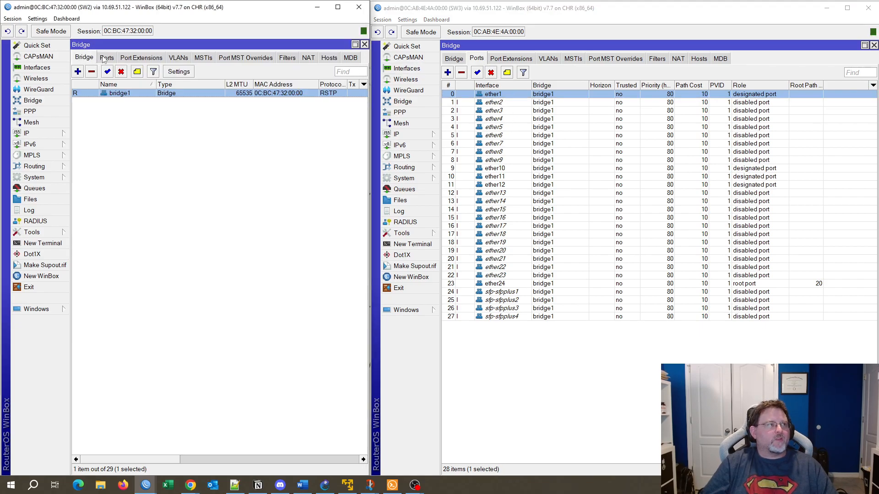
left_click(105, 57)
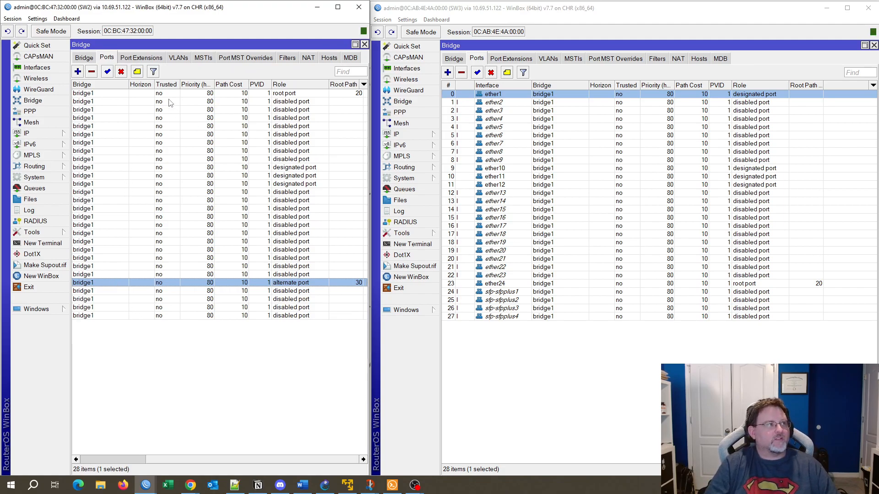
Set the STP priority of SW2's bridge1 to 7000 hex and apply it.
left_click(84, 59)
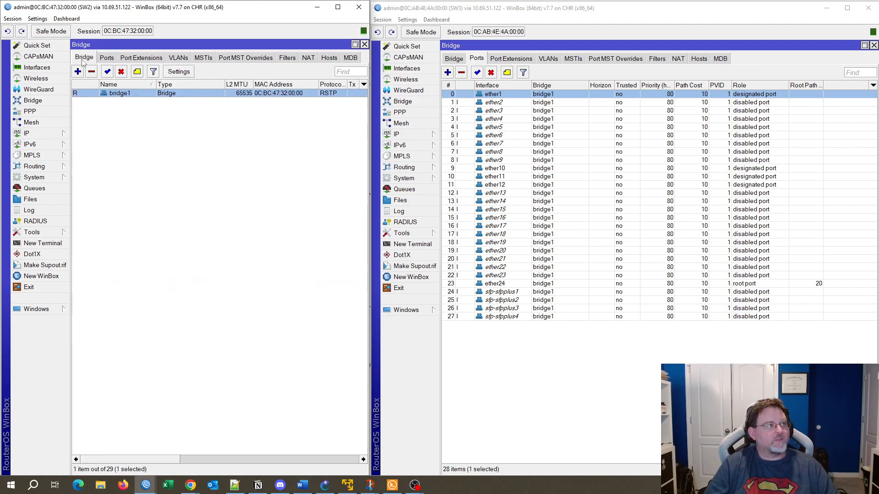
double_click(130, 94)
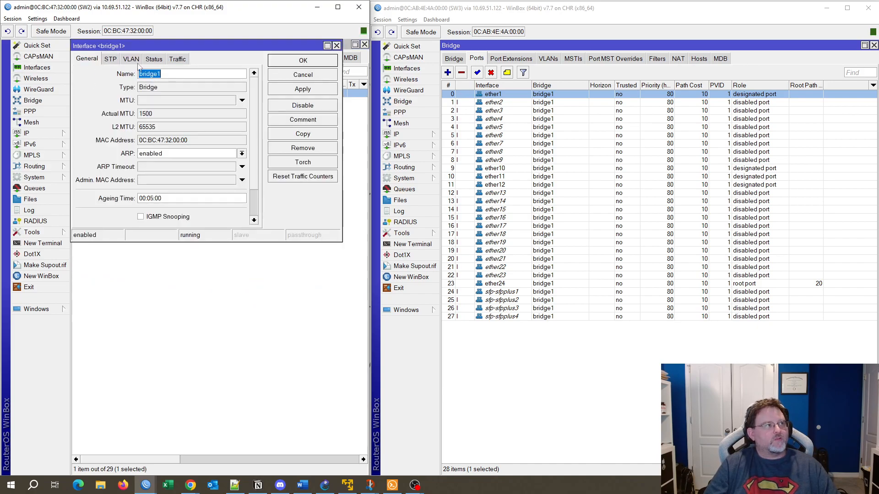
left_click(109, 60)
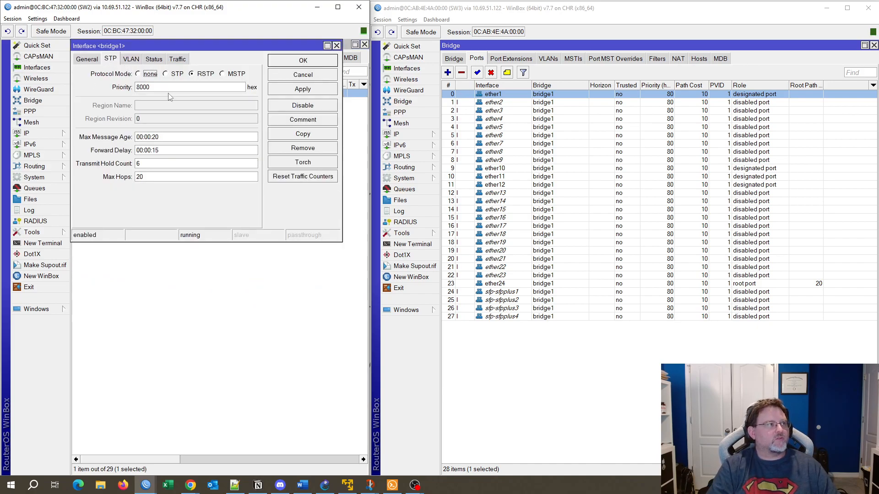
left_click_drag(171, 91, 89, 79)
type("7000")
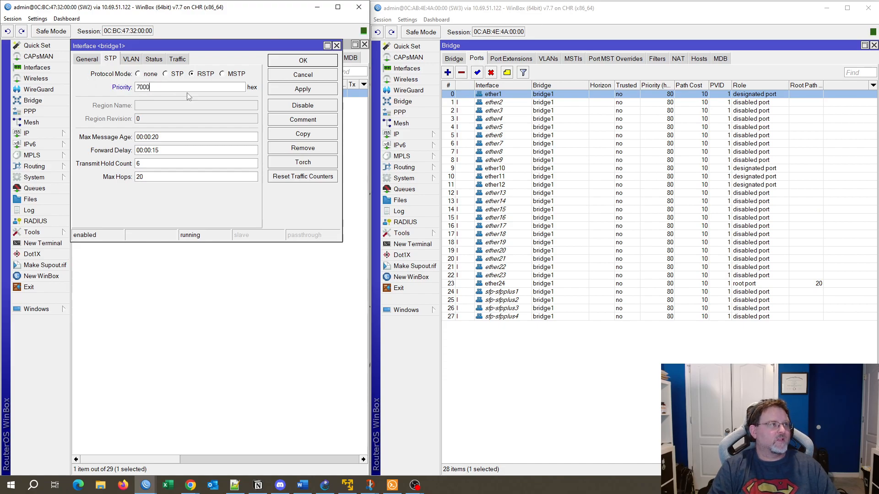
left_click(312, 95)
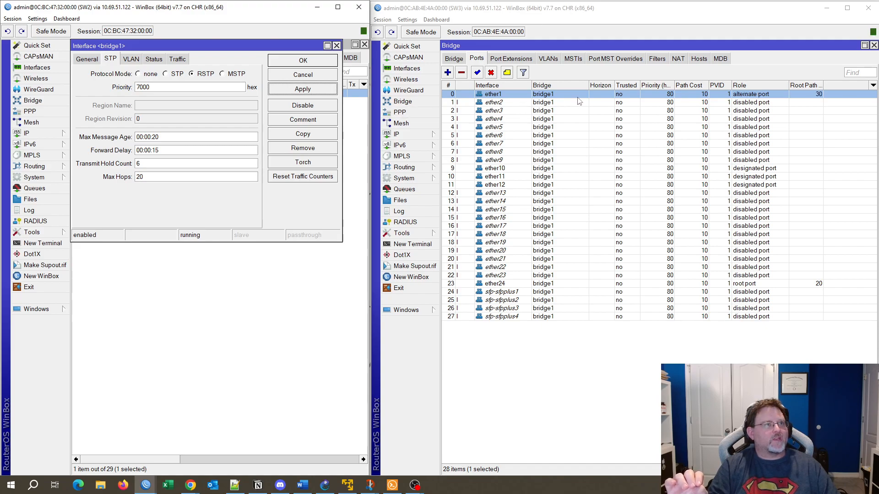
Examine the bridge port status of ether1 on SW3, then close its dialog.
left_click(599, 97)
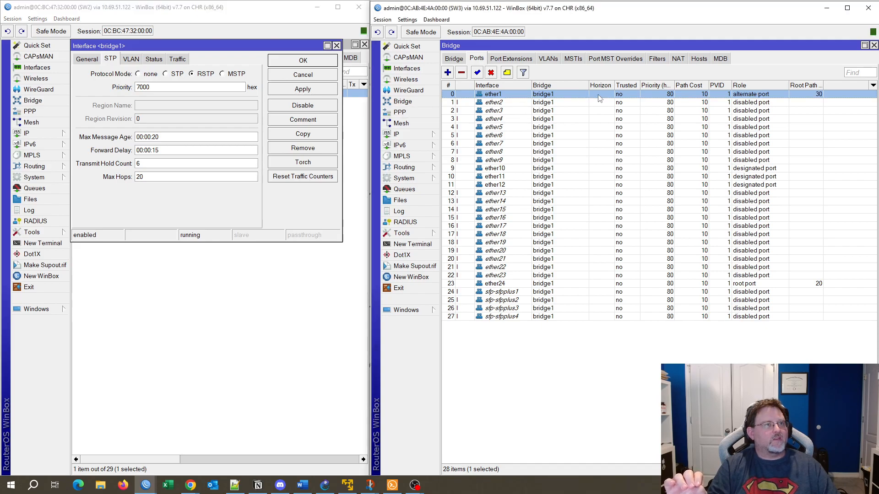
double_click(776, 93)
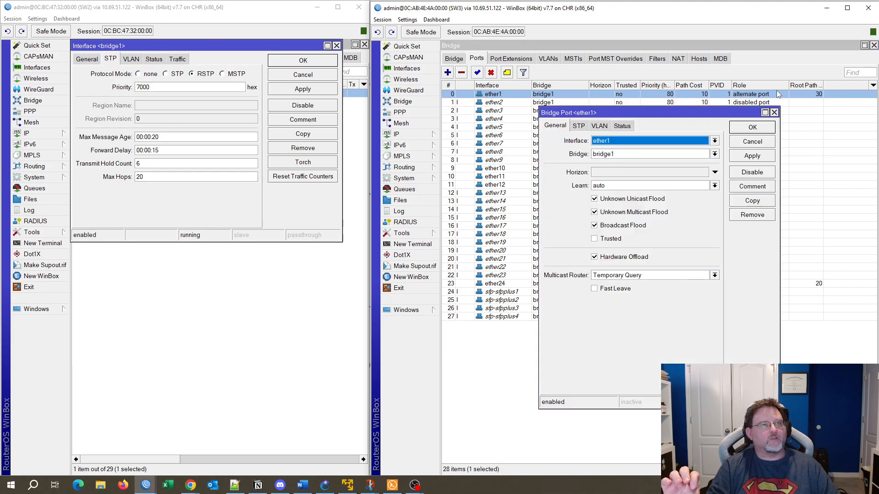
left_click(623, 127)
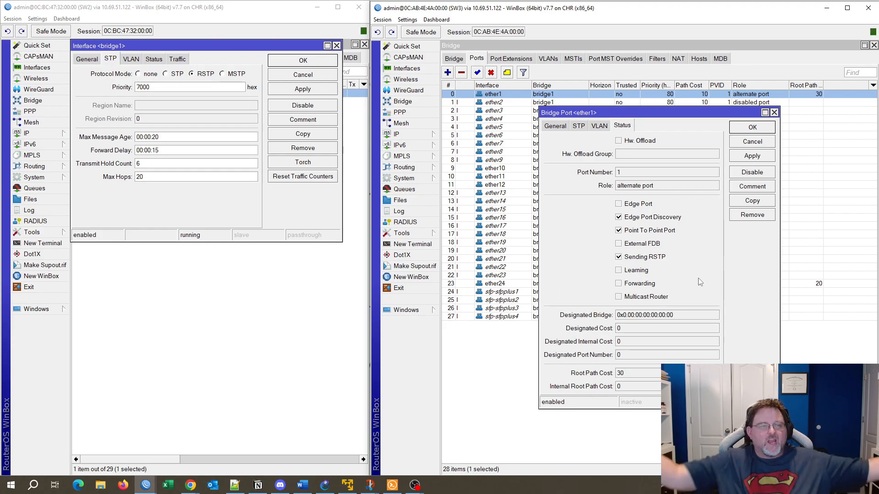
left_click(752, 127)
Set the STP priority of SW2's bridge1 back to 8000 hex and show SW2's bridge port list.
left_click(186, 97)
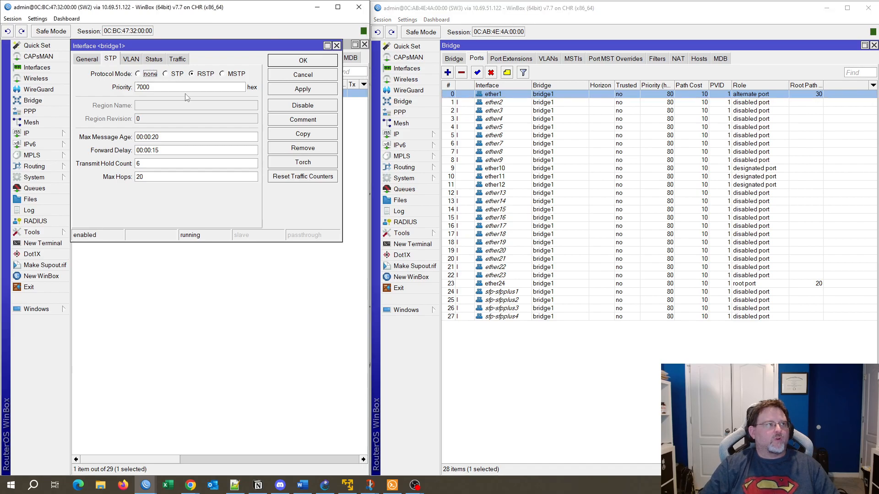
double_click(145, 87)
type("8000")
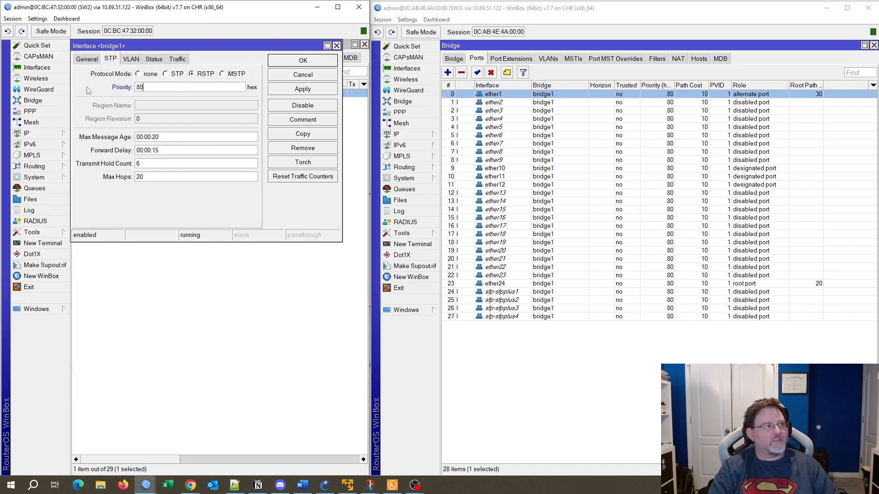
left_click(292, 89)
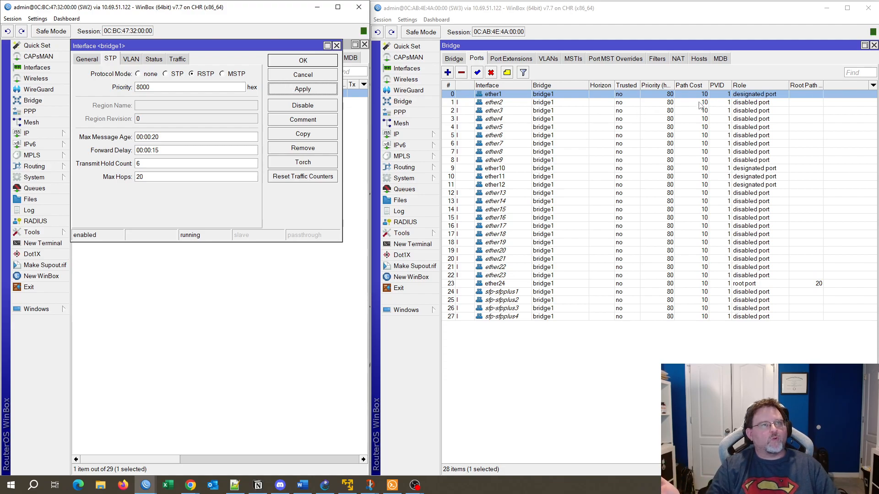
left_click(302, 62)
left_click(107, 59)
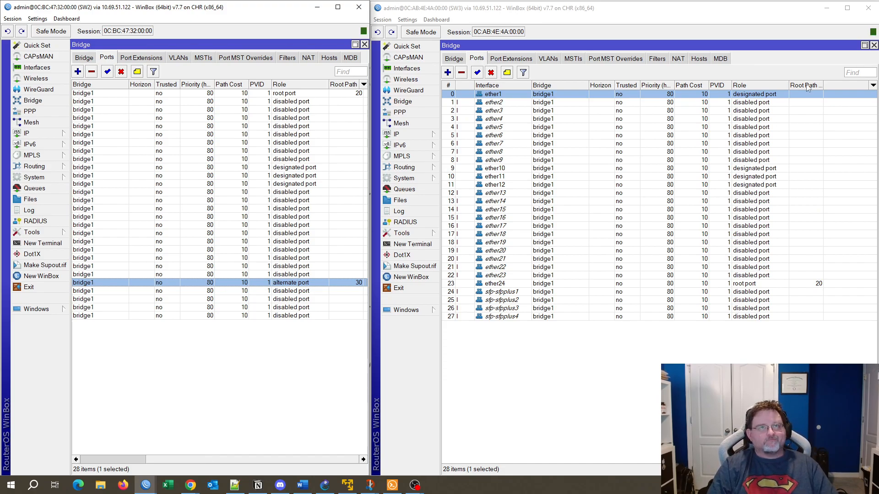
Close SW3's Bridge window and minimize both WinBox sessions to return to the GNS3 topology.
left_click(873, 45)
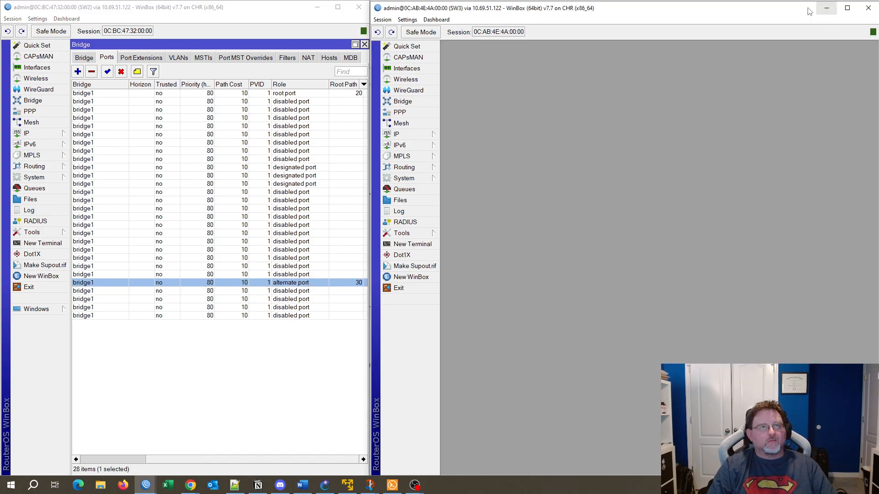
left_click(825, 13)
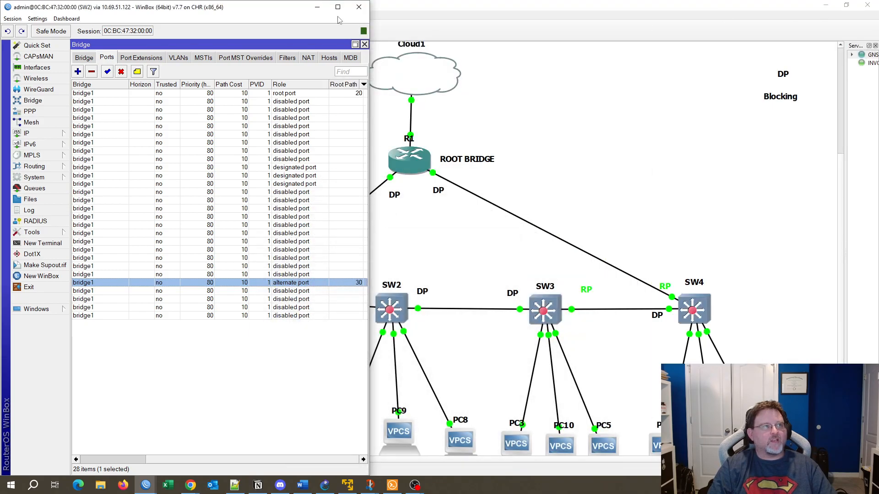
left_click(316, 7)
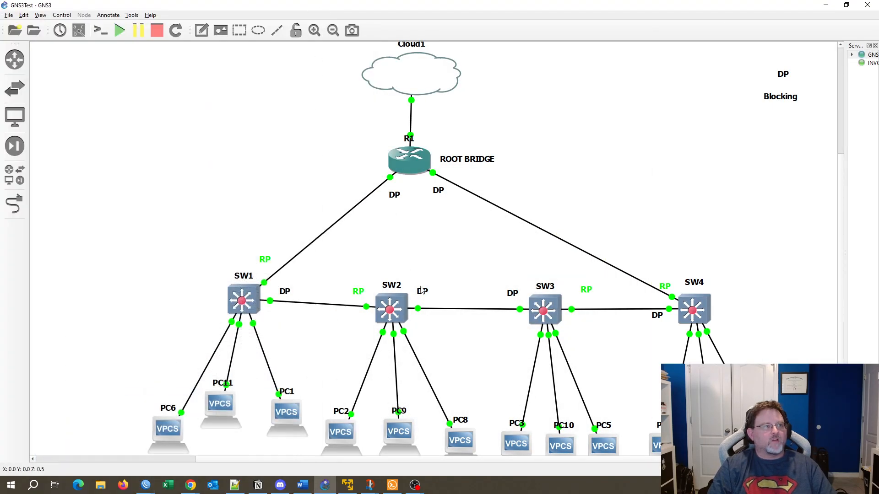
Move SW2's DP label facing SW3 to the spare labels and put the Blocking label in its place.
left_click_drag(424, 296, 442, 294)
left_click(544, 286)
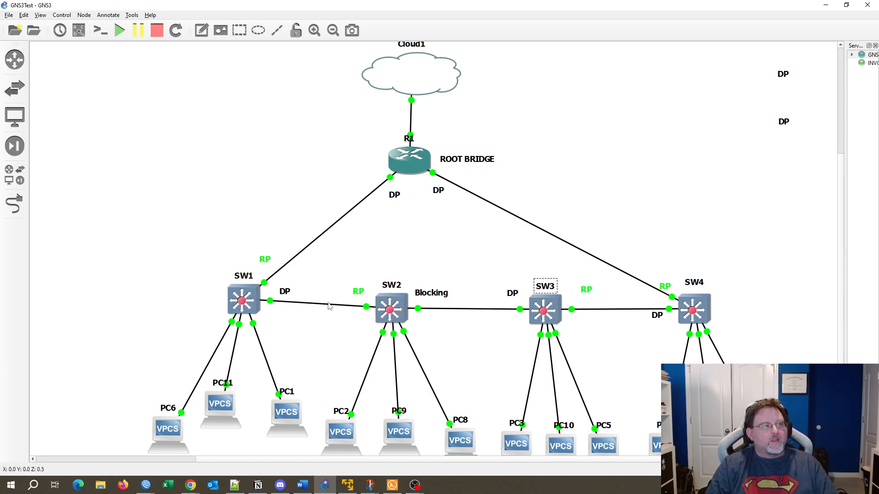
Delete the link between SW1 and SW2.
left_click(315, 306)
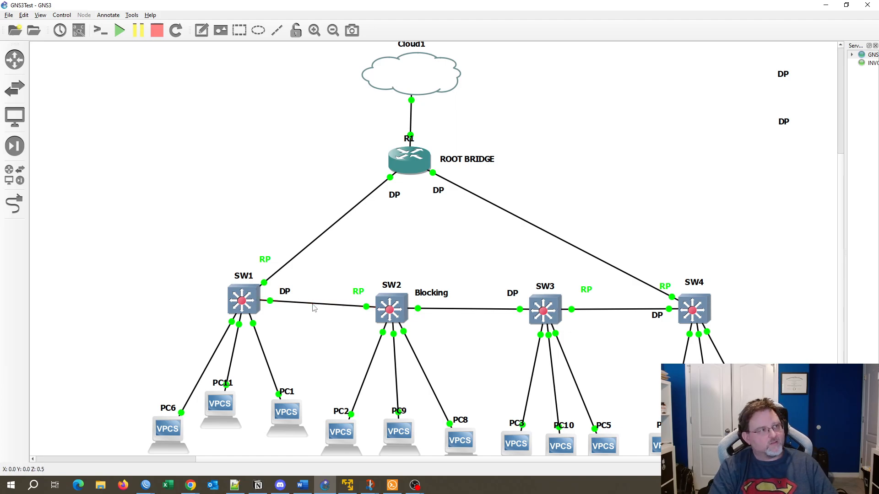
left_click(314, 306)
key("Delete")
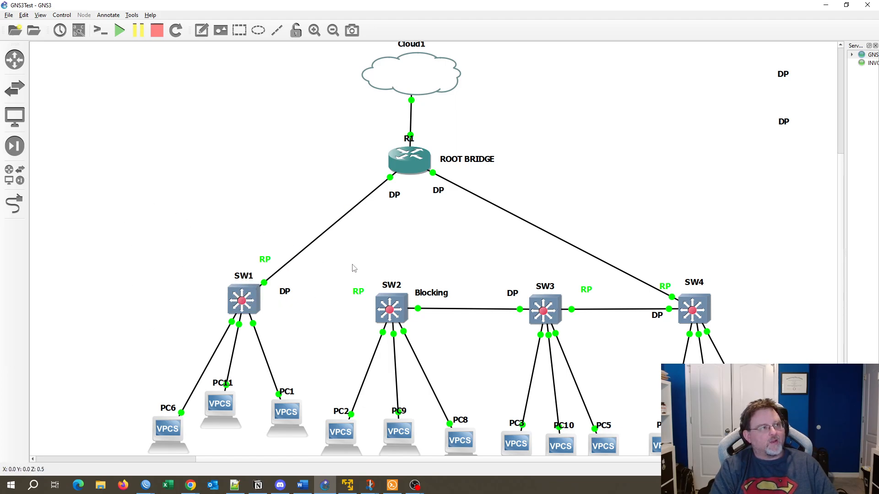
Move SW1's DP label to the empty area left of SW1 and the Blocking label beside the spare DP labels.
left_click_drag(293, 297, 86, 284)
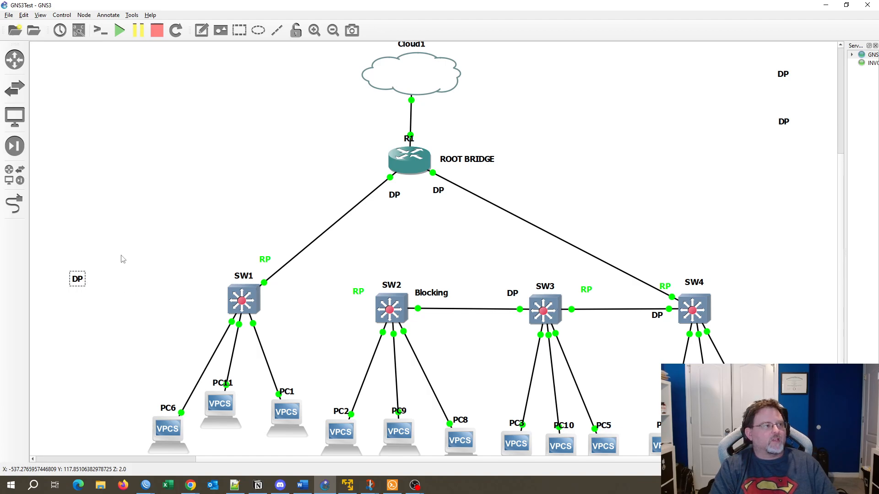
left_click_drag(438, 296, 741, 120)
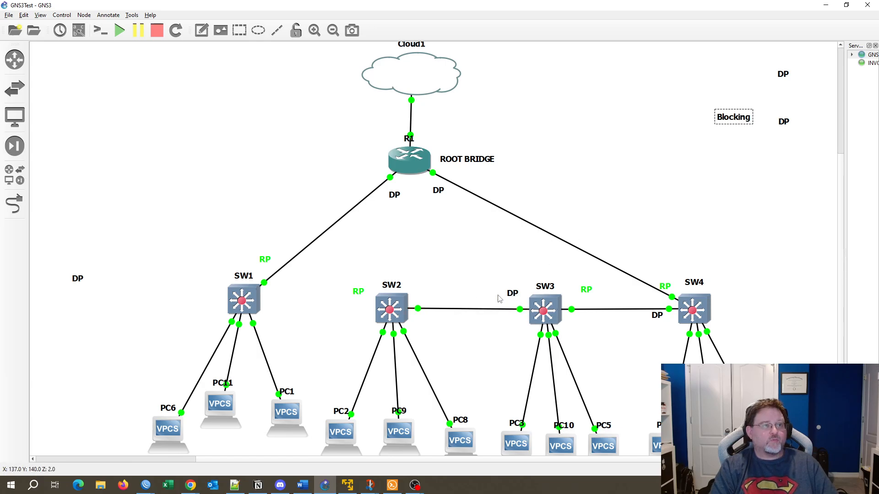
Move SW2's RP label to its link toward SW3 and shift SW3's RP label closer to the link toward SW4.
left_click_drag(361, 293, 433, 298)
left_click(586, 291)
left_click_drag(587, 291, 584, 300)
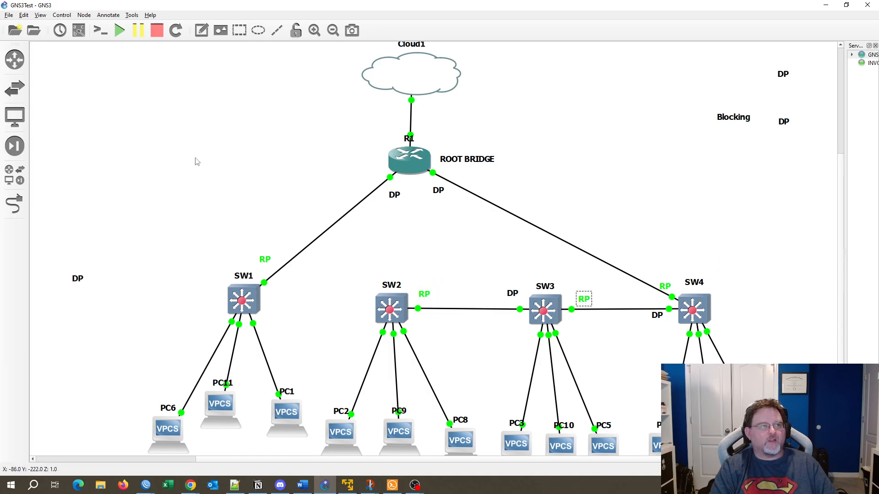
left_click(146, 485)
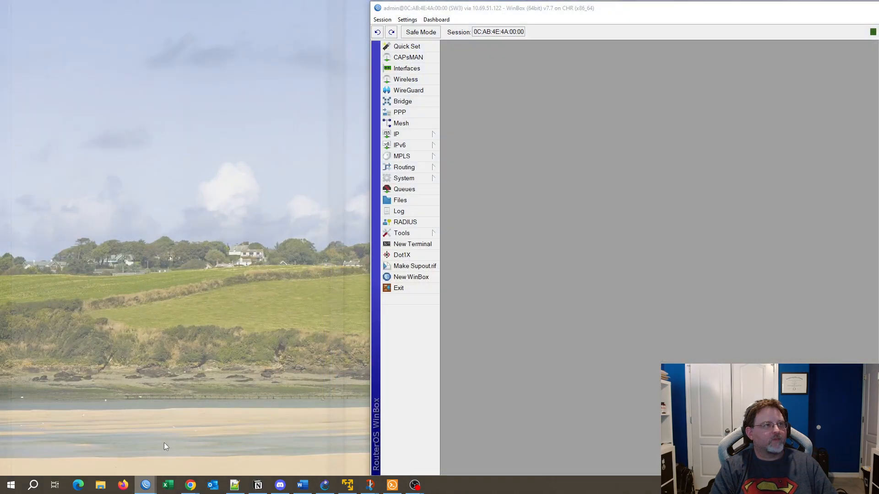
left_click(164, 443)
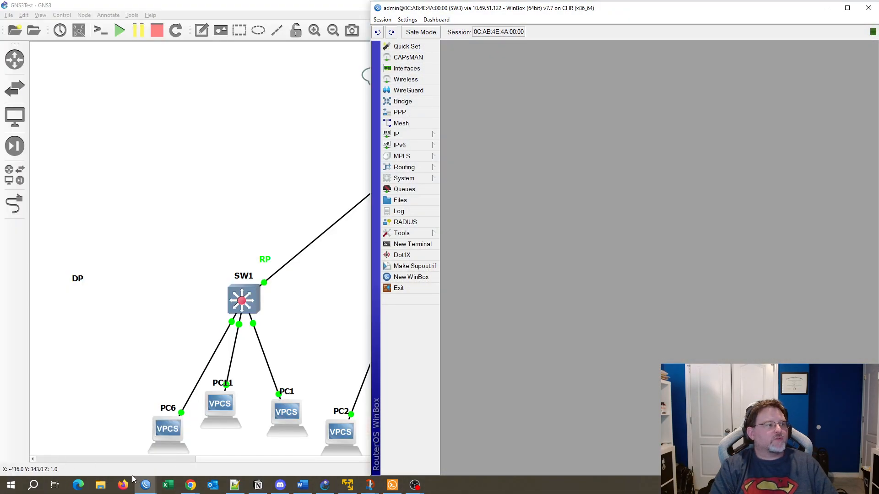
mouse_move(138, 483)
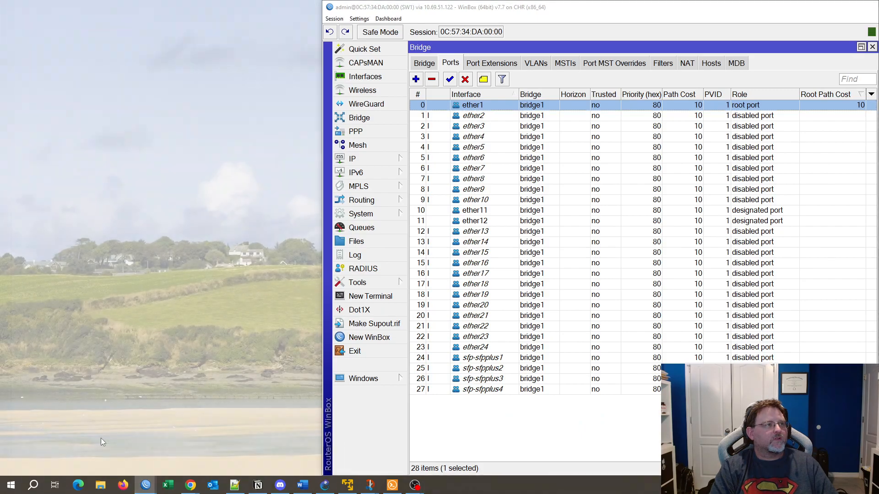
left_click(101, 441)
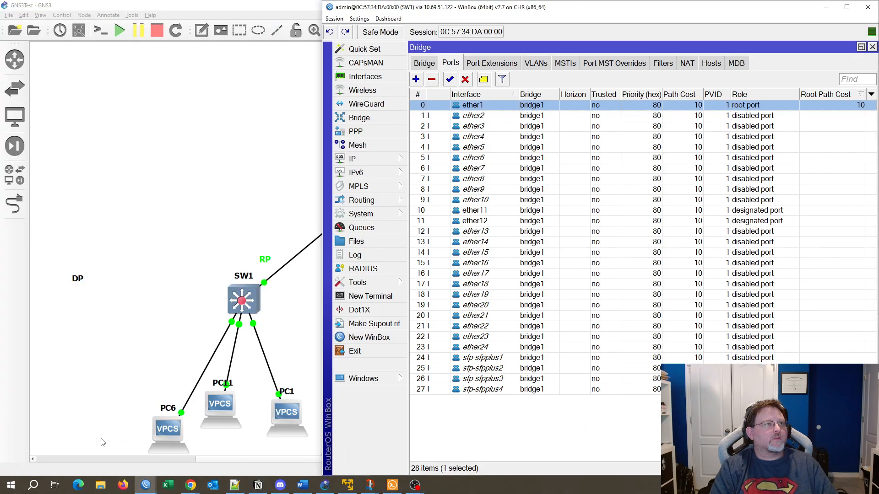
left_click(826, 7)
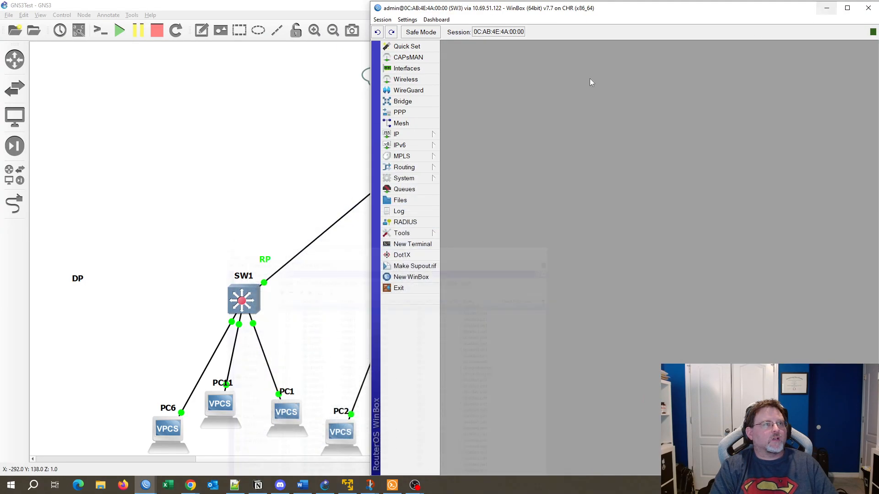
Switch to SW2's WinBox session and enlarge its window to fit the whole bridge port list.
mouse_move(145, 485)
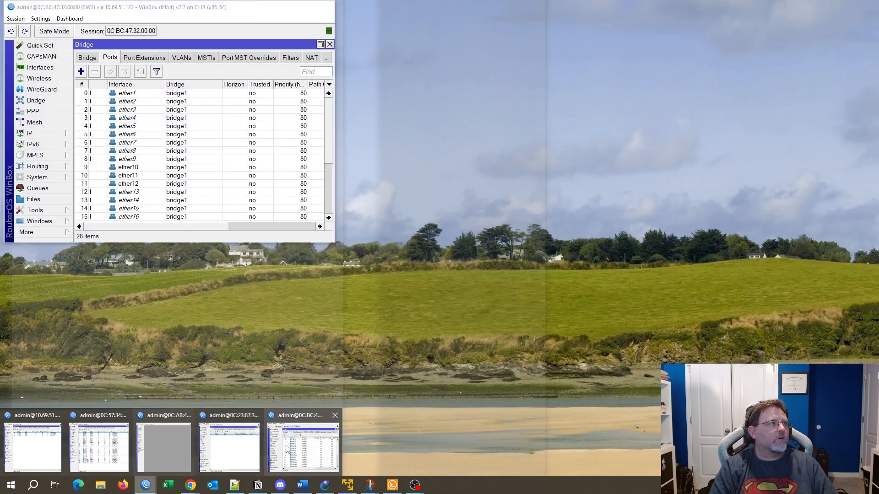
left_click(275, 442)
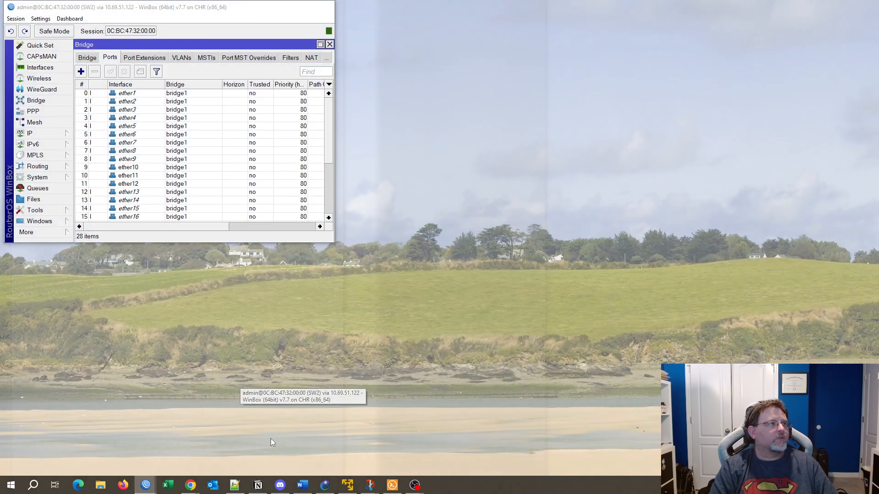
left_click_drag(334, 242, 370, 474)
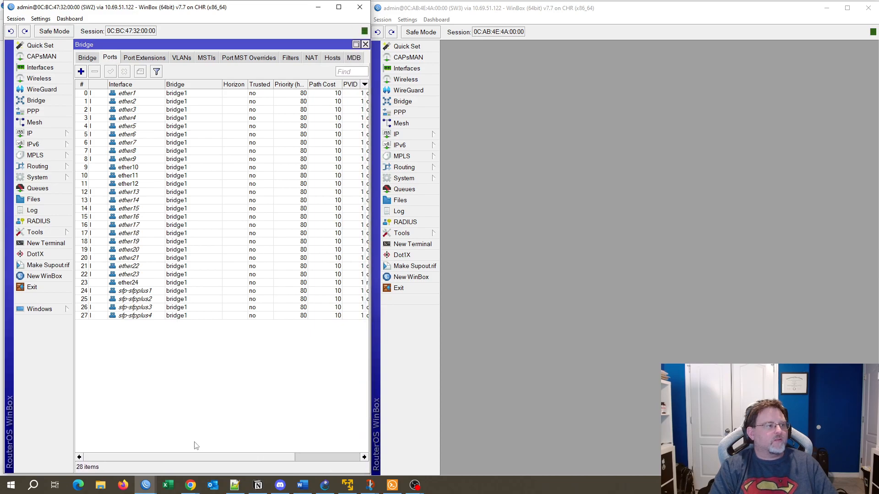
Check the role and root path cost of SW2's ether24 bridge port, and minimize the SW2 and SW3 WinBox sessions.
left_click(163, 93)
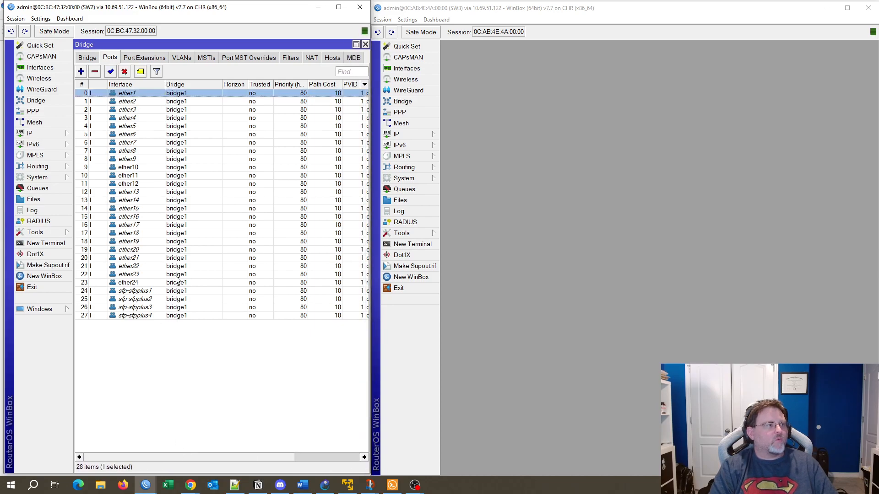
left_click_drag(127, 459, 242, 459)
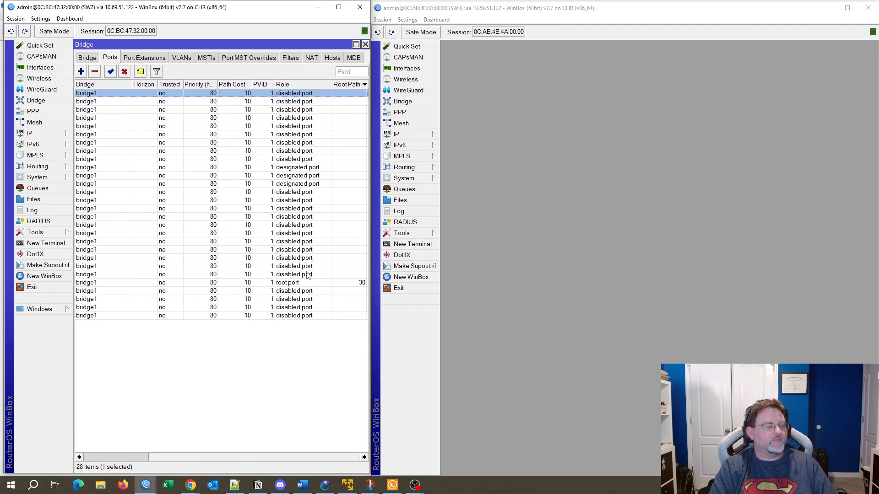
left_click(312, 282)
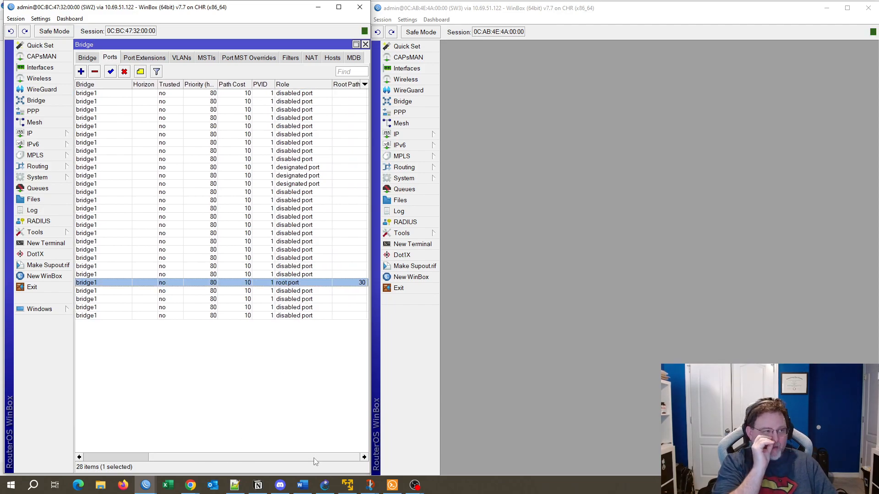
left_click_drag(312, 459, 230, 458)
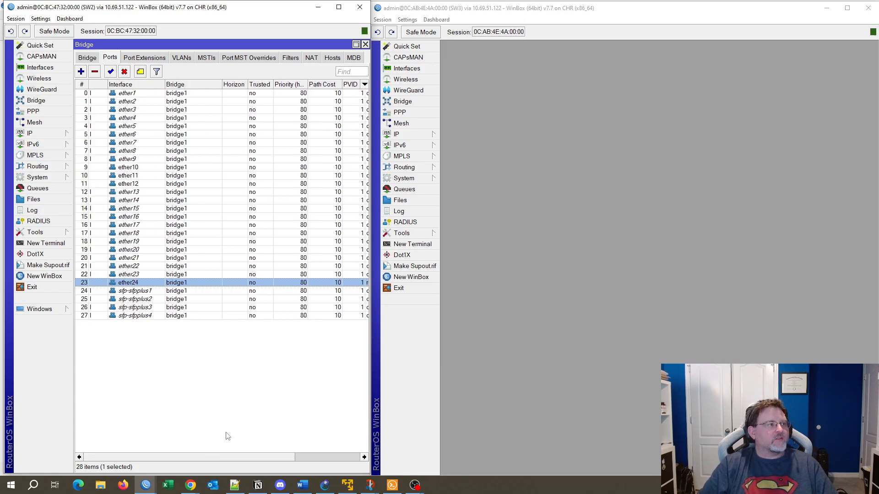
left_click_drag(150, 458, 215, 458)
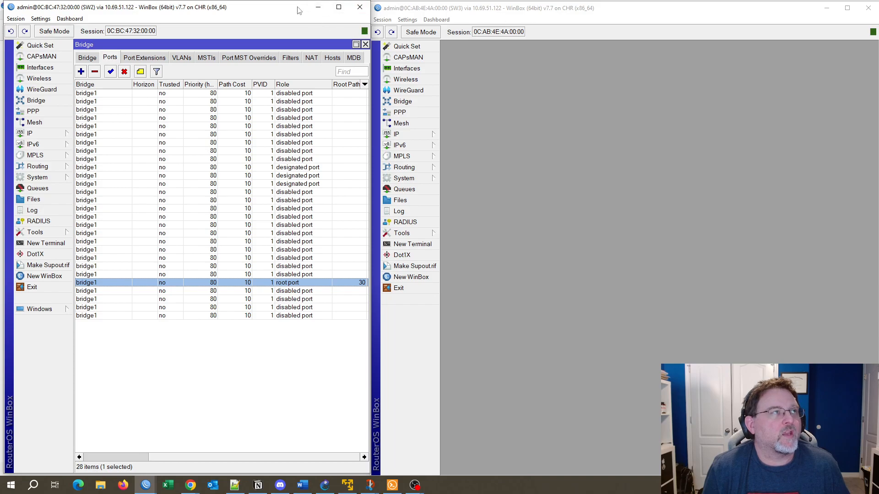
left_click(319, 8)
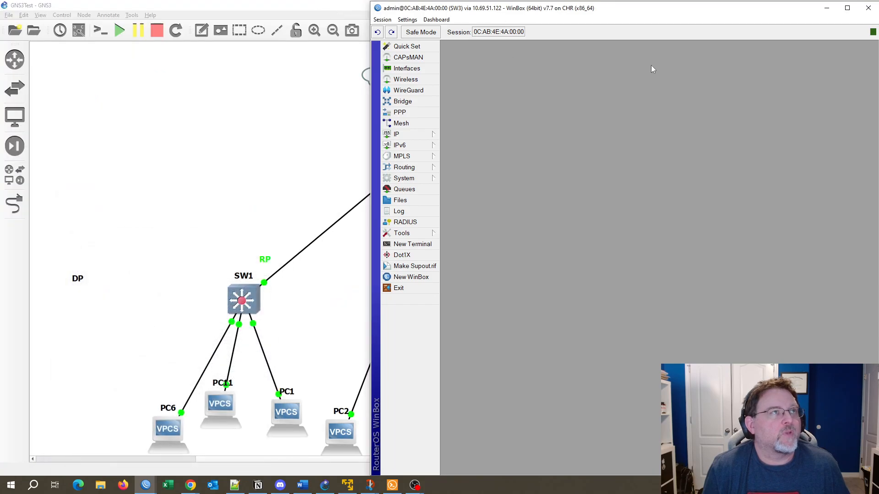
left_click(824, 9)
Add a link between SW1 and SW2 in the GNS3 topology and leave link mode.
left_click(14, 203)
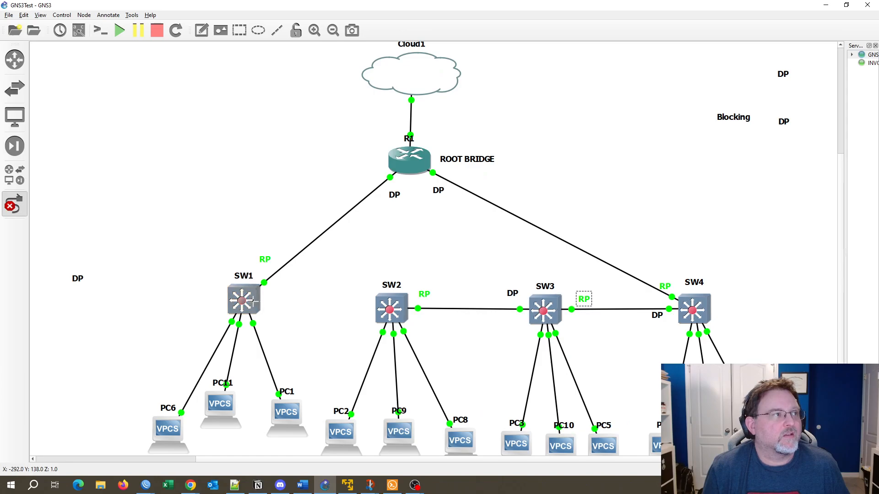
left_click(253, 301)
left_click(265, 251)
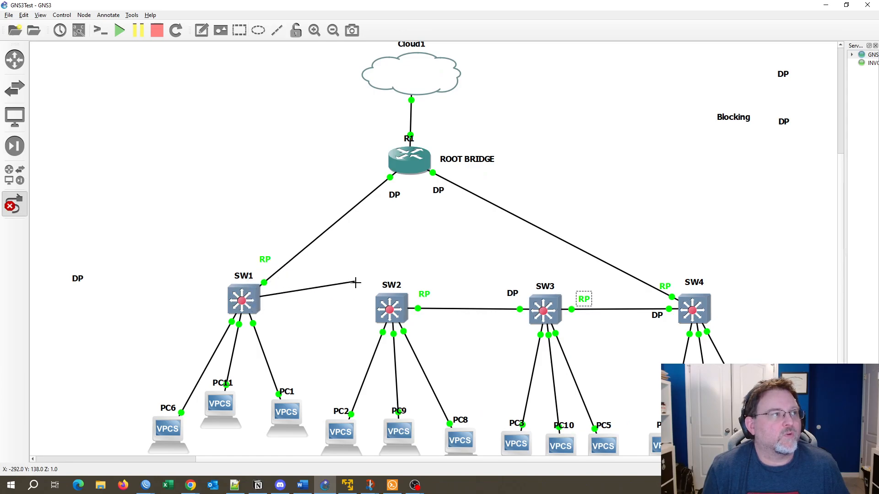
left_click(389, 307)
key("Escape")
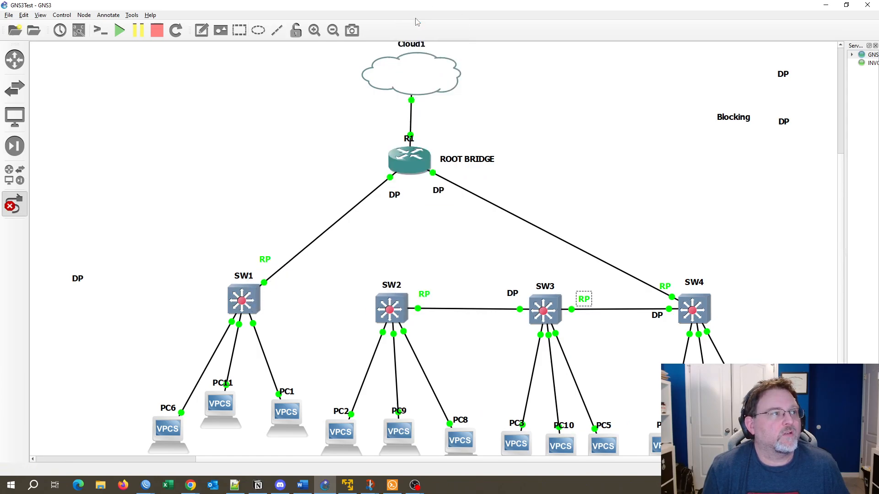
key("Escape")
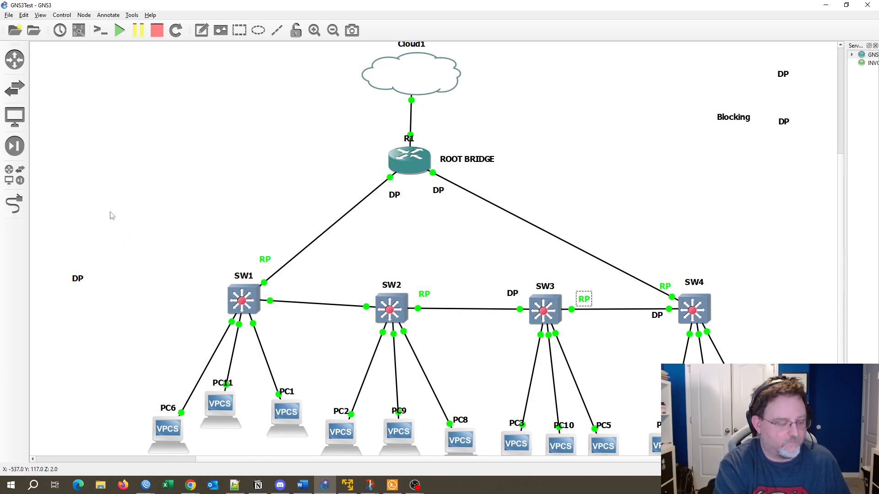
Label SW1's end of the new link DP, move SW2's RP label toward SW1, and place a spare DP label on SW2's link toward SW3.
left_click_drag(82, 282, 281, 307)
left_click_drag(427, 291, 364, 292)
left_click_drag(780, 125, 420, 299)
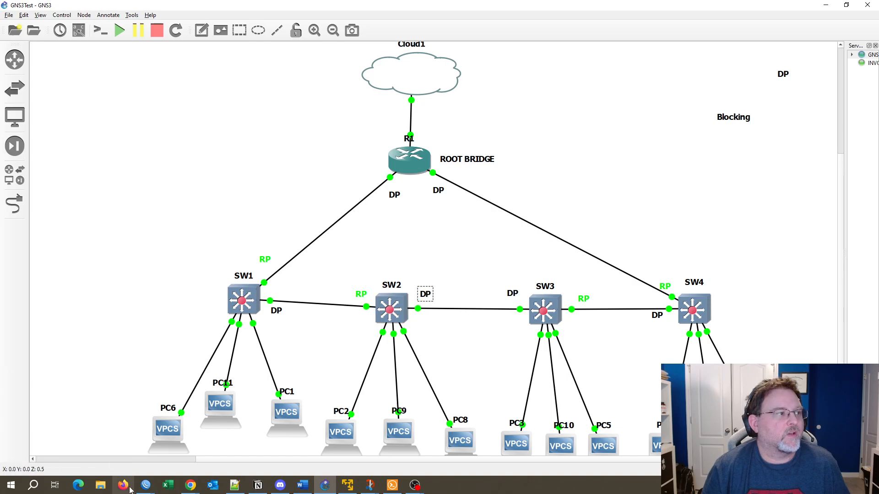
Check SW2's port roles in WinBox and replace its DP label facing SW3 with the Blocking label in GNS3.
left_click(229, 435)
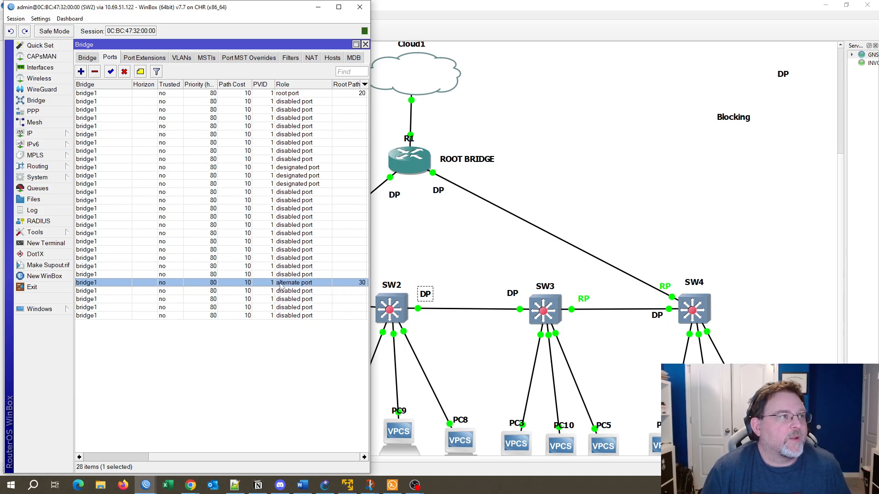
left_click_drag(423, 298, 772, 145)
left_click_drag(732, 124, 432, 298)
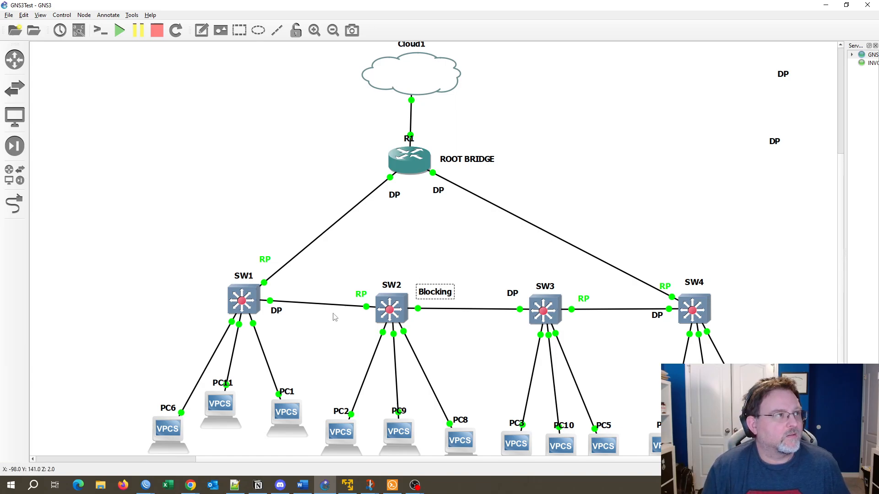
Reopen SW2's WinBox session to review its root port in the bridge port list, and return to the GNS3 topology.
mouse_move(145, 483)
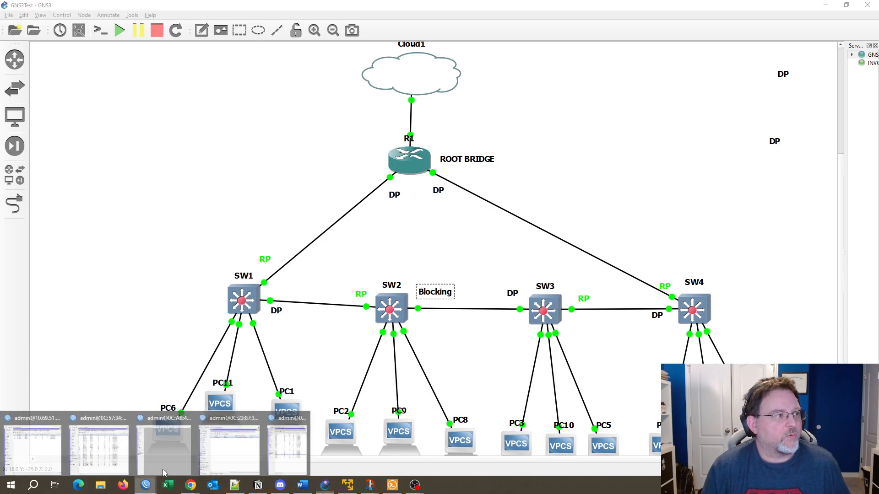
left_click(276, 446)
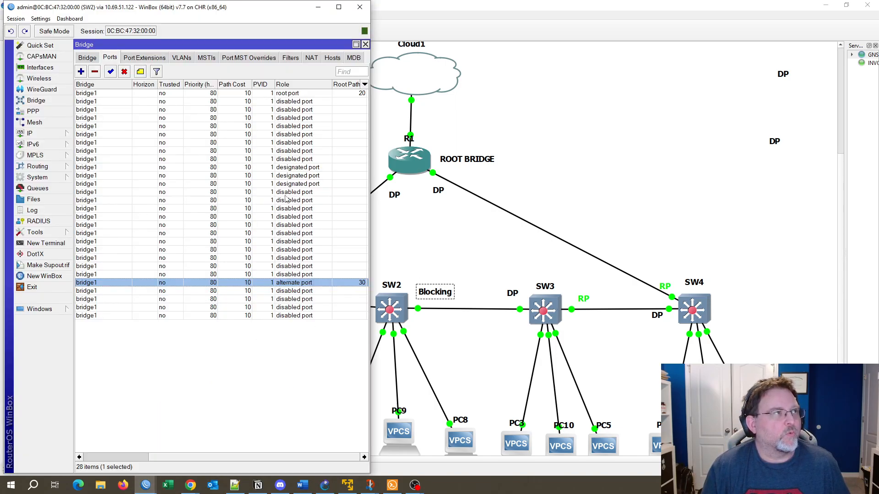
left_click(306, 94)
left_click(639, 137)
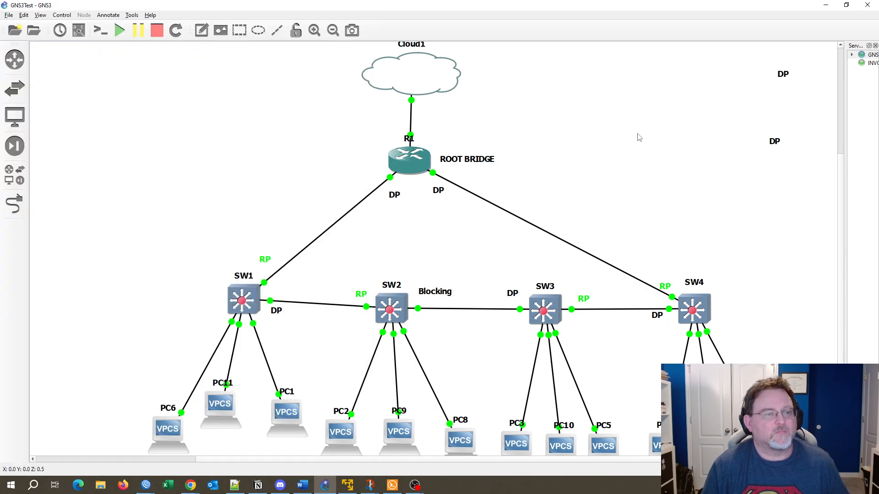